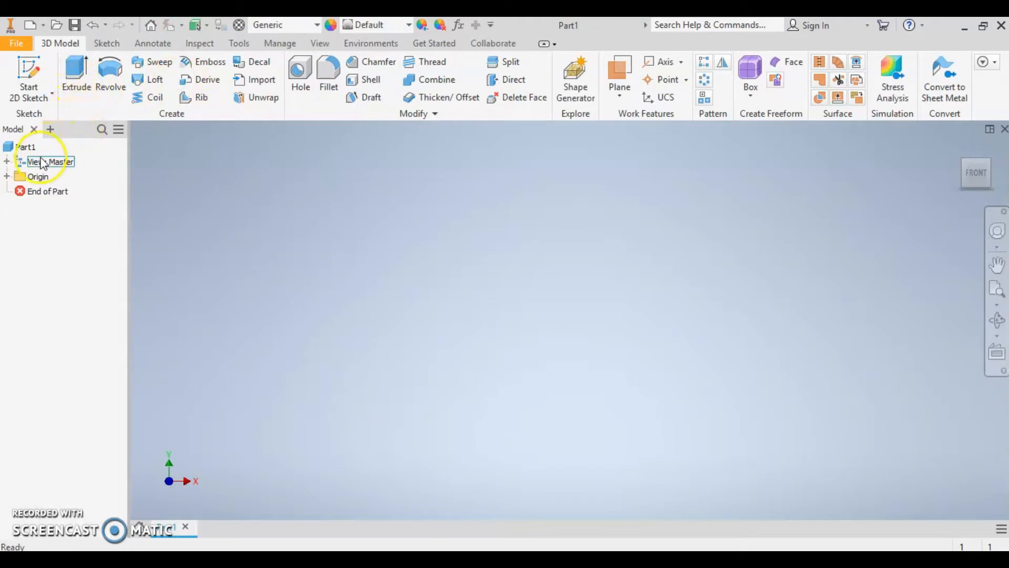
- Start a 2D sketch on the XZ origin plane
click(7, 177)
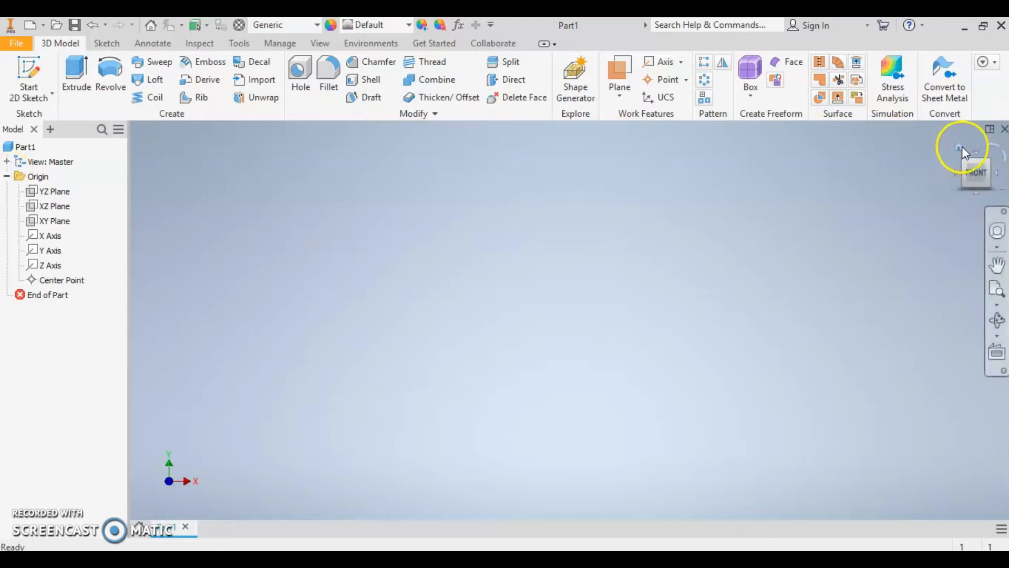
click(961, 147)
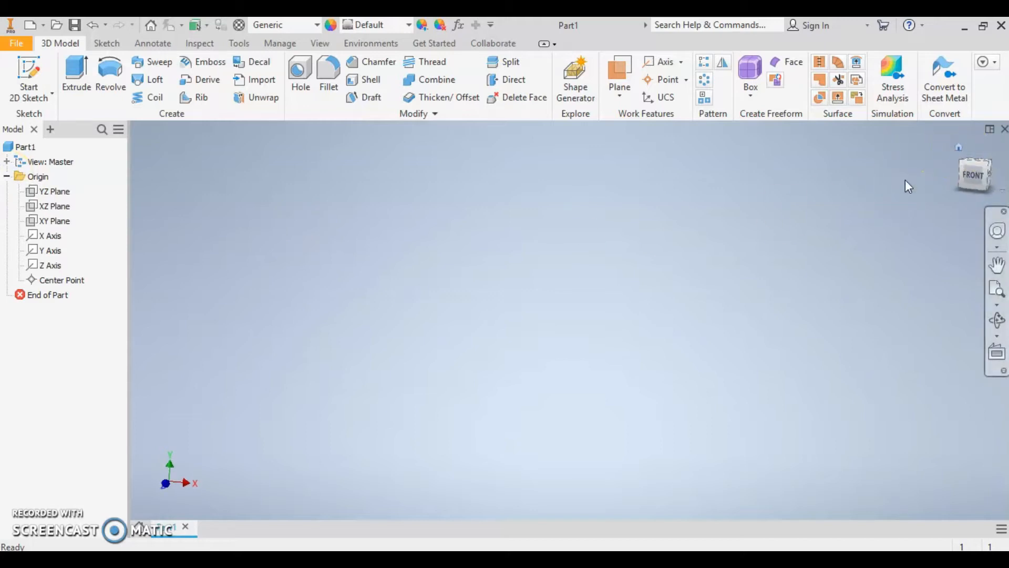
click(58, 208)
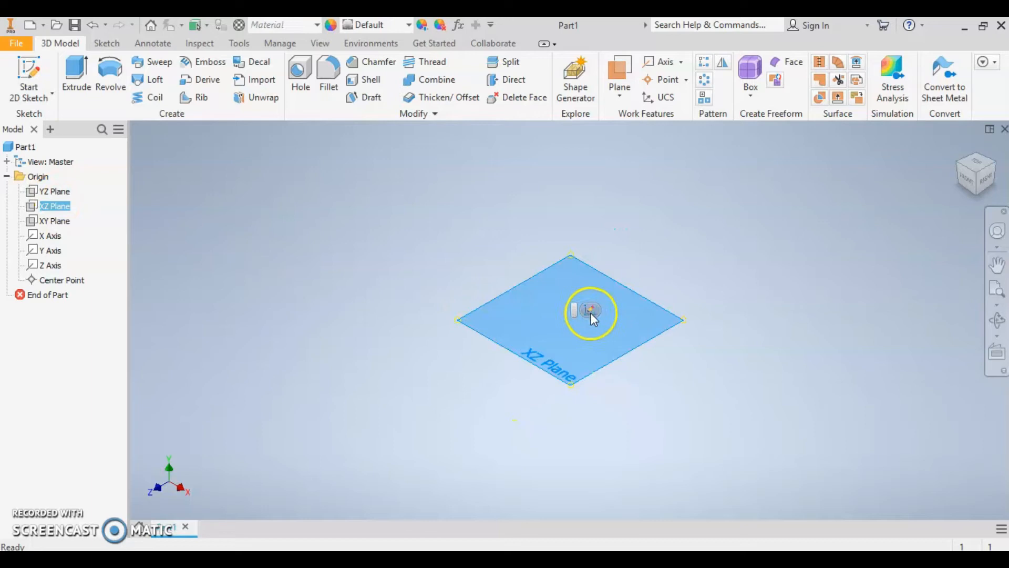
click(594, 310)
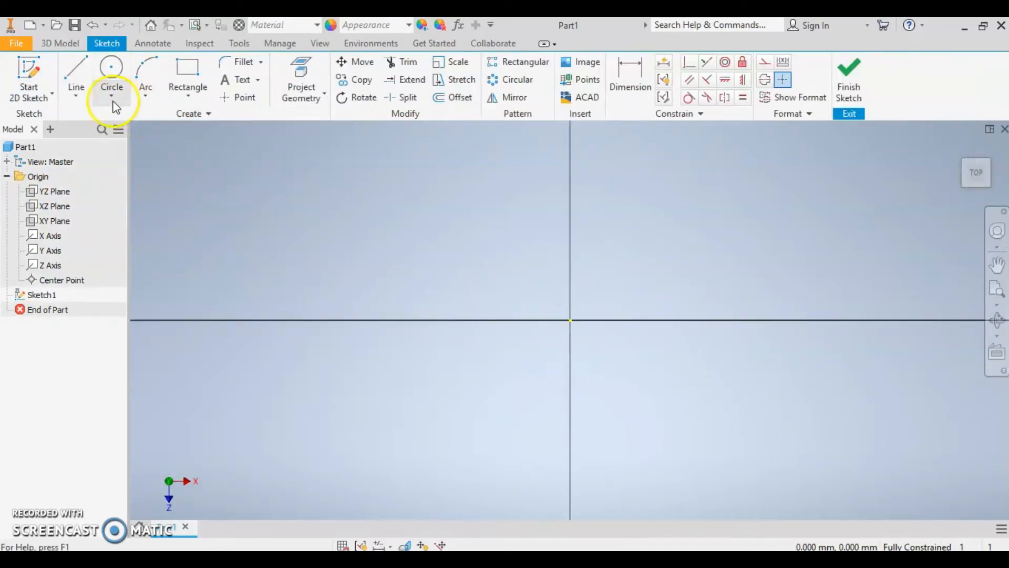
- Sketch a six-sided circumscribed polygon centred on the origin
click(206, 98)
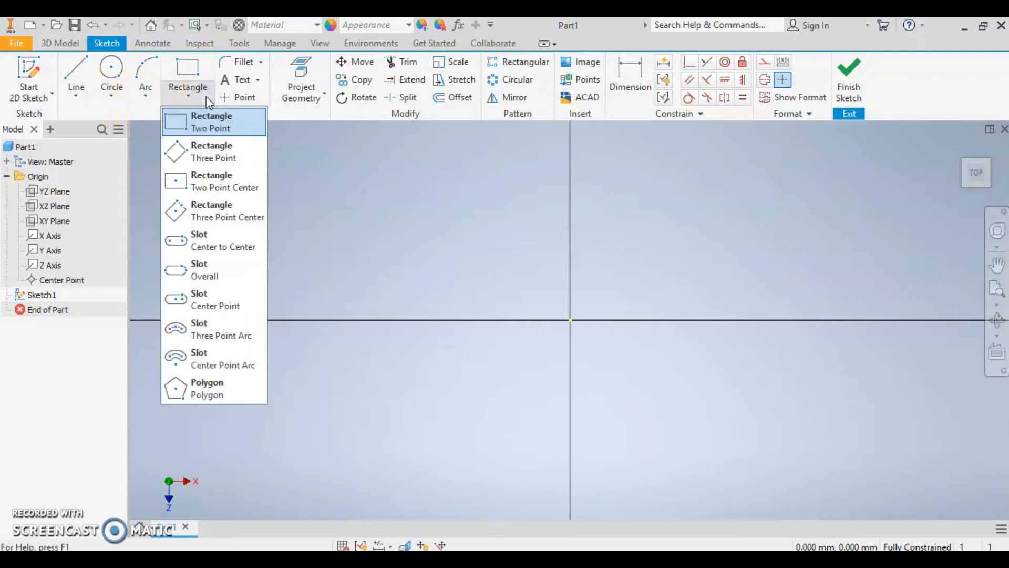
click(234, 382)
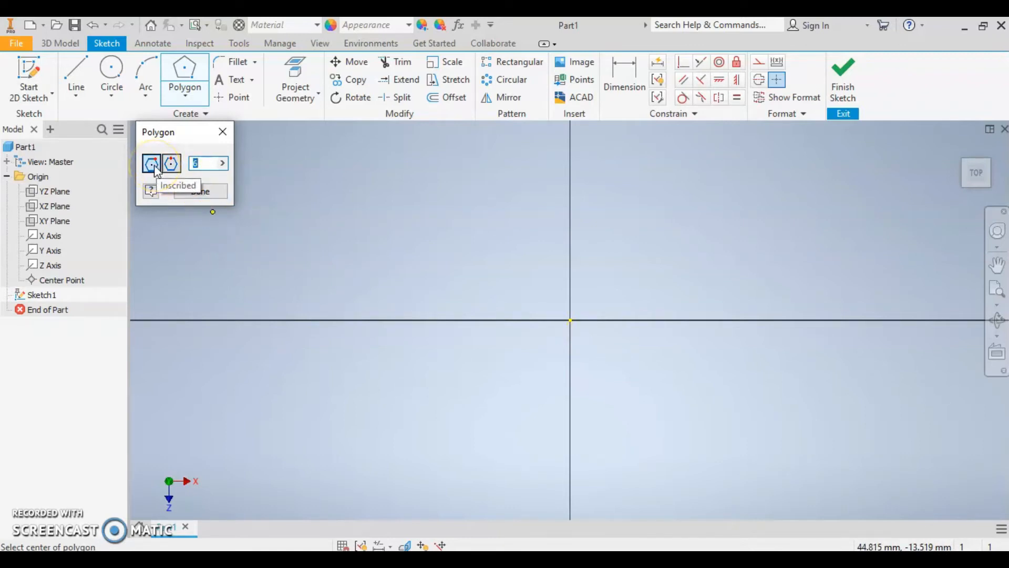
text(6)
click(171, 163)
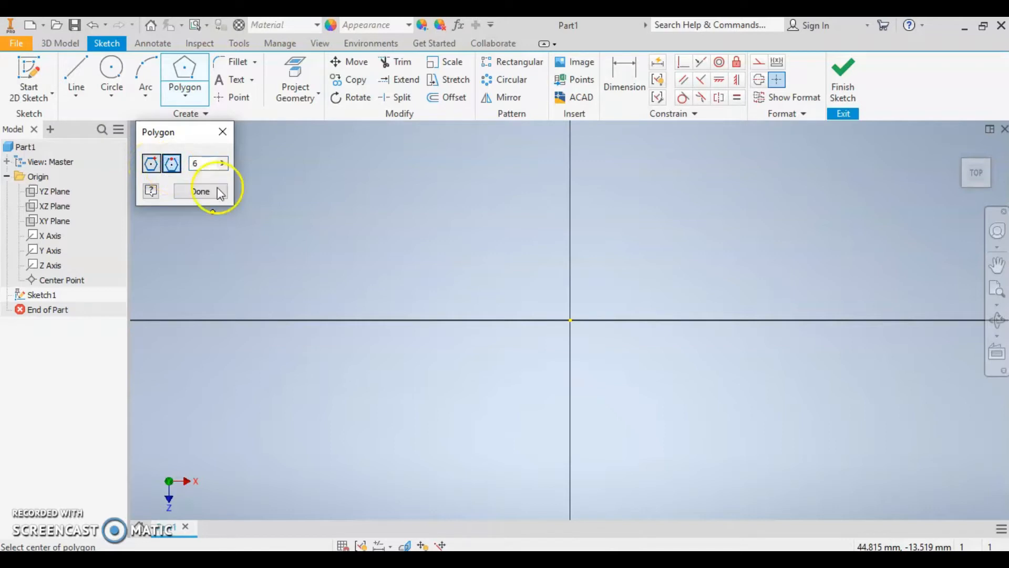
click(570, 320)
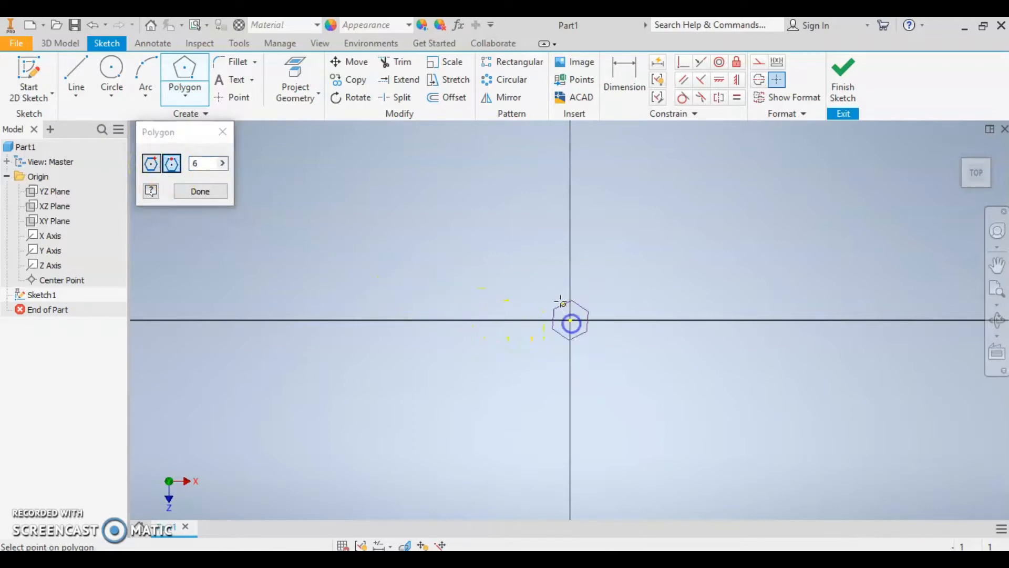
click(537, 272)
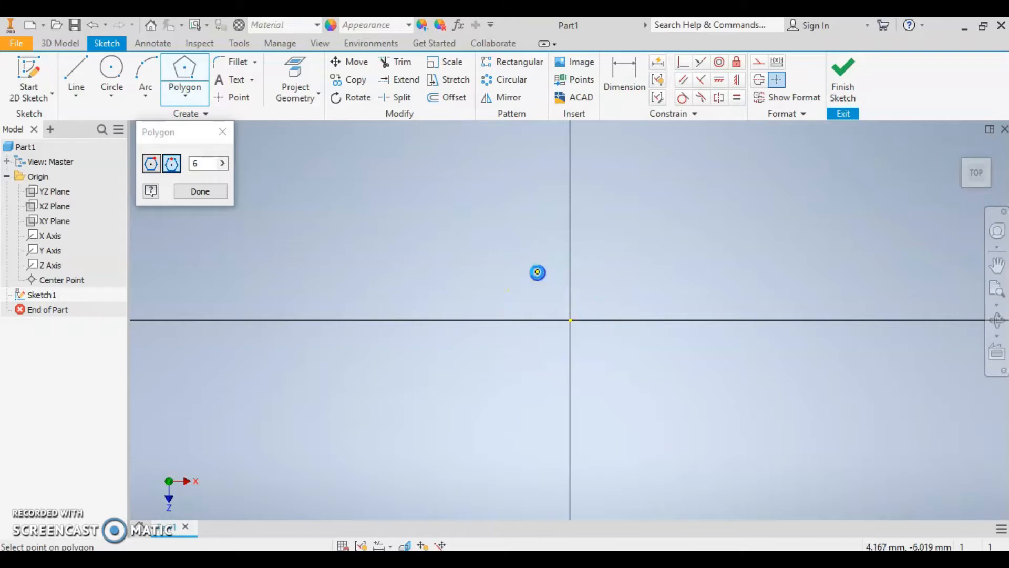
key(Escape)
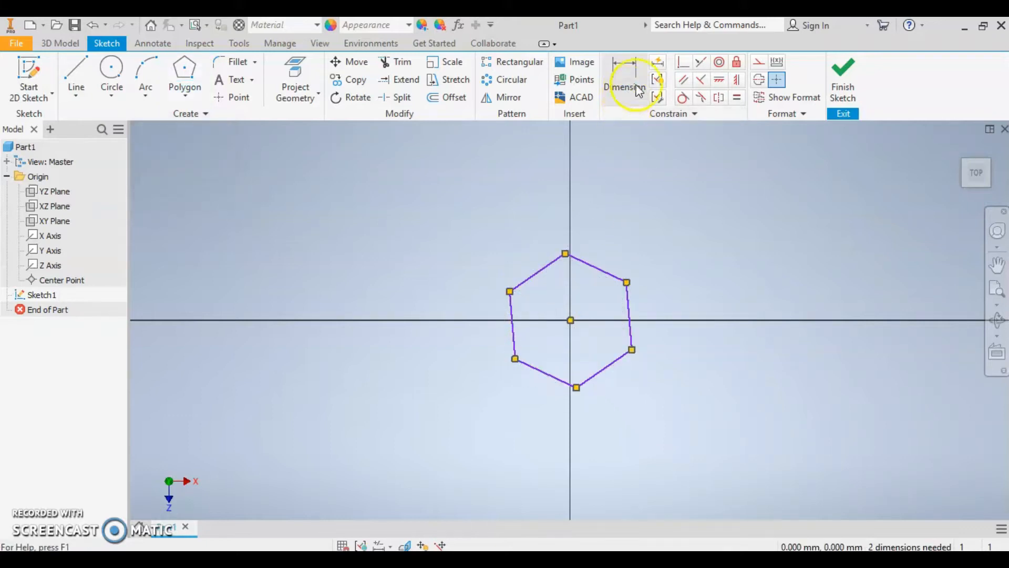
- Apply a vertical constraint to the hexagon's left side
click(77, 75)
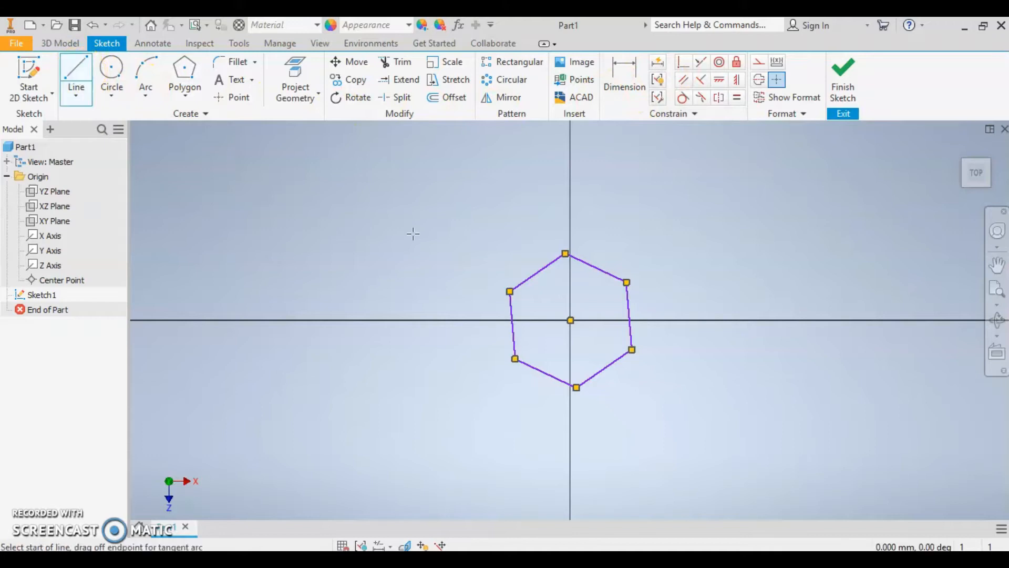
key(Escape)
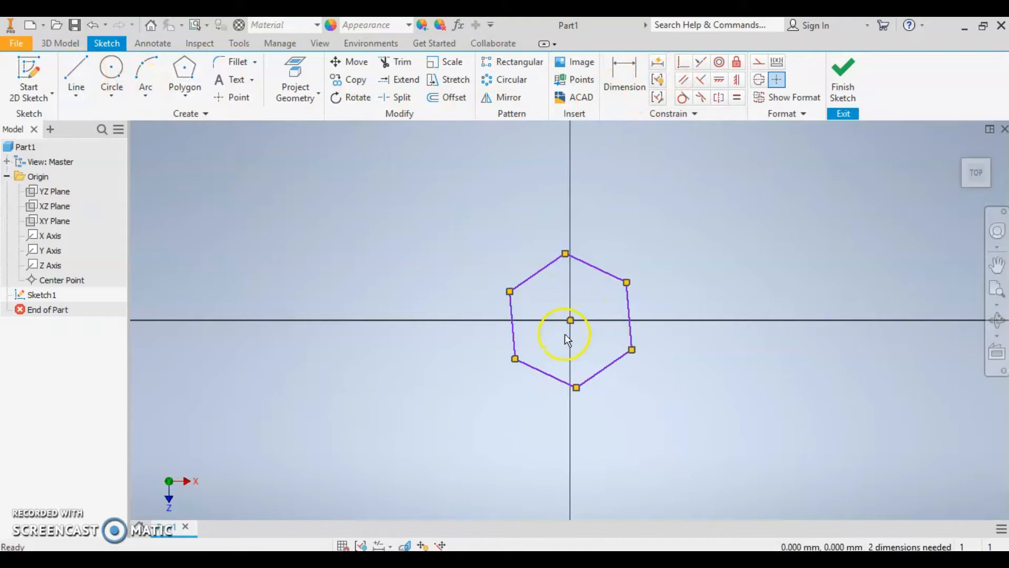
click(514, 331)
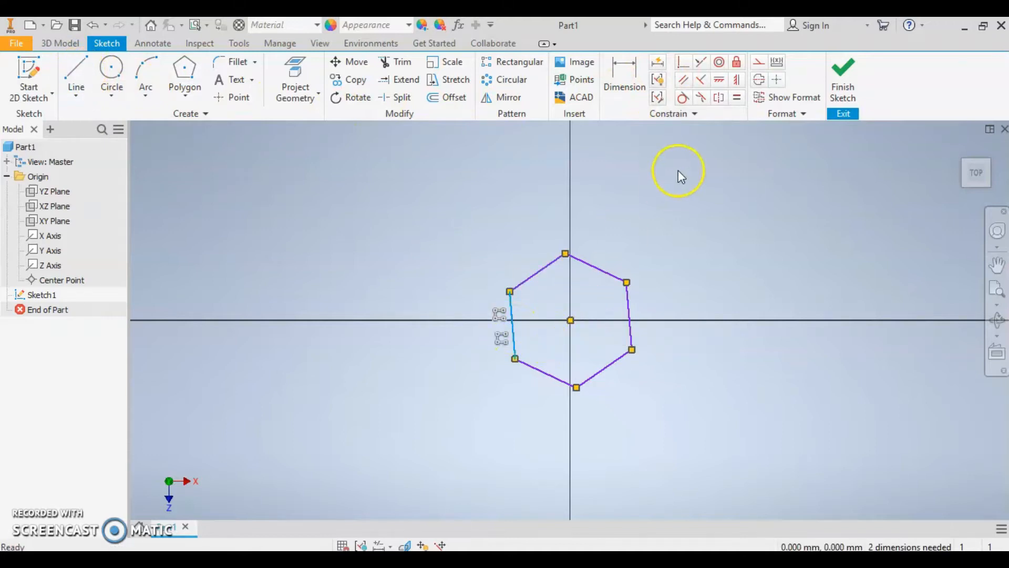
click(737, 79)
key(Escape)
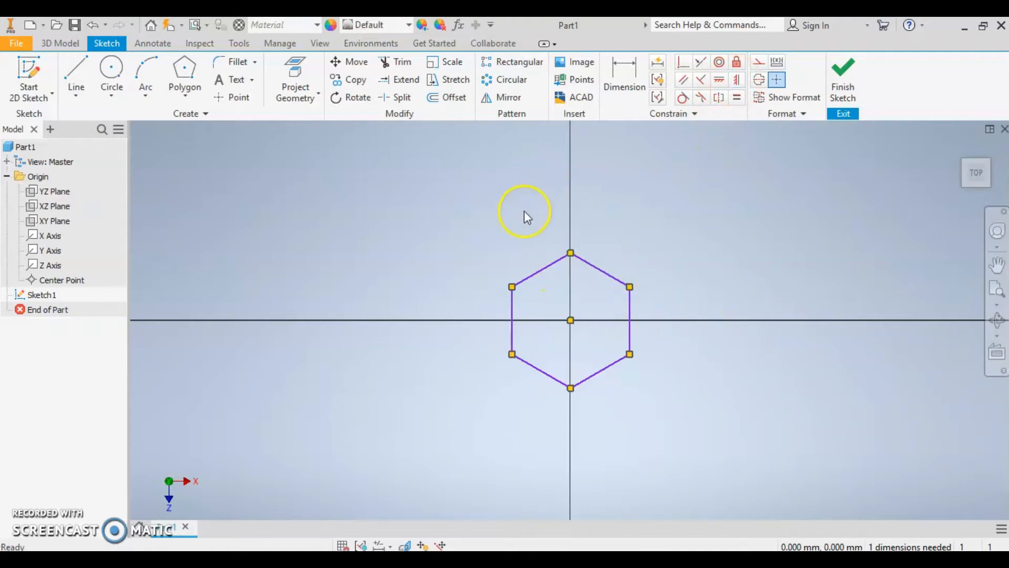
- Dimension the distance between the hexagon's two vertical sides as 10 mm and finish the sketch
click(623, 76)
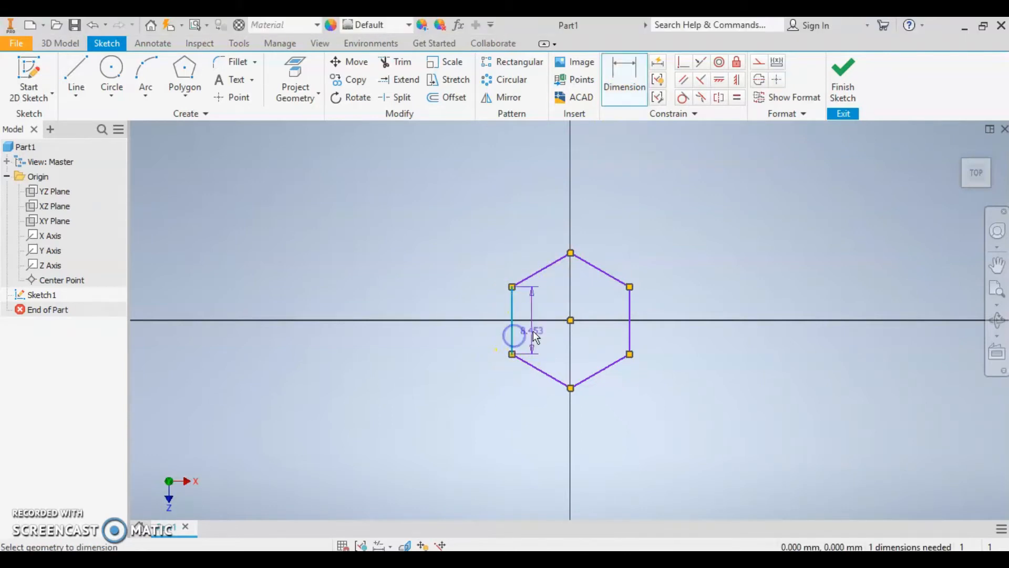
click(630, 330)
click(629, 434)
text(10)
key(Return)
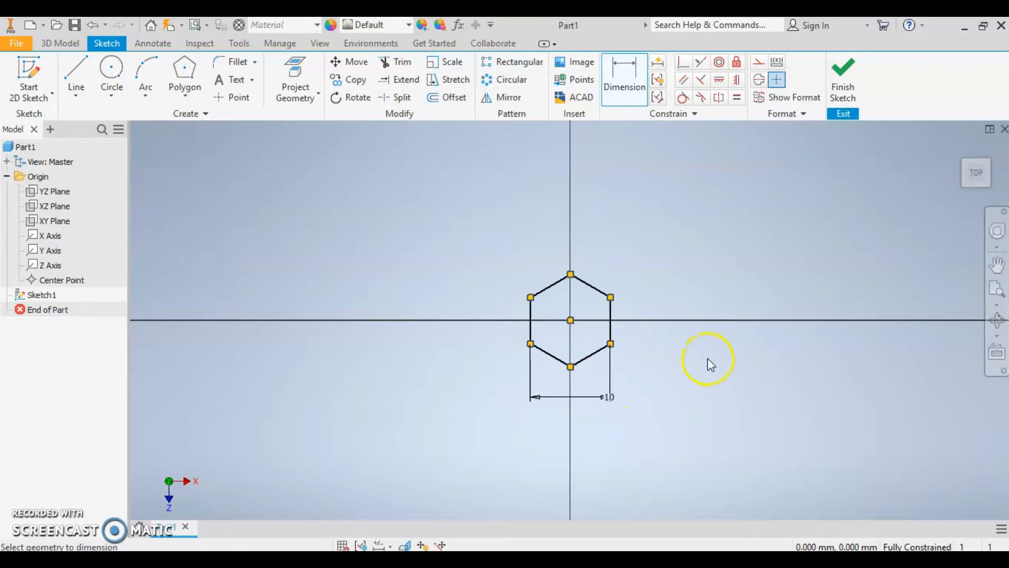
click(842, 76)
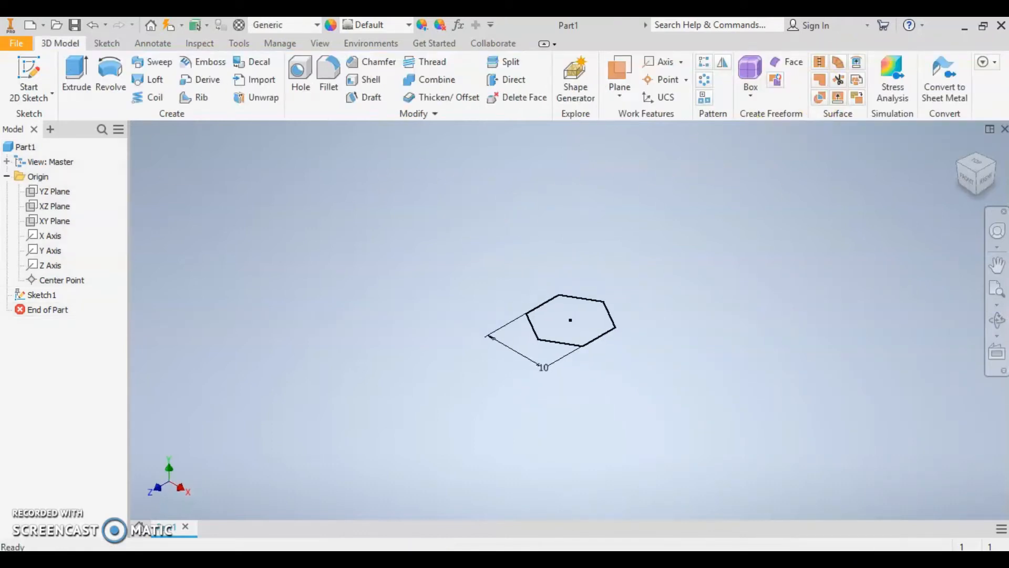
- Extrude the hexagon profile upward by 4 mm
click(76, 73)
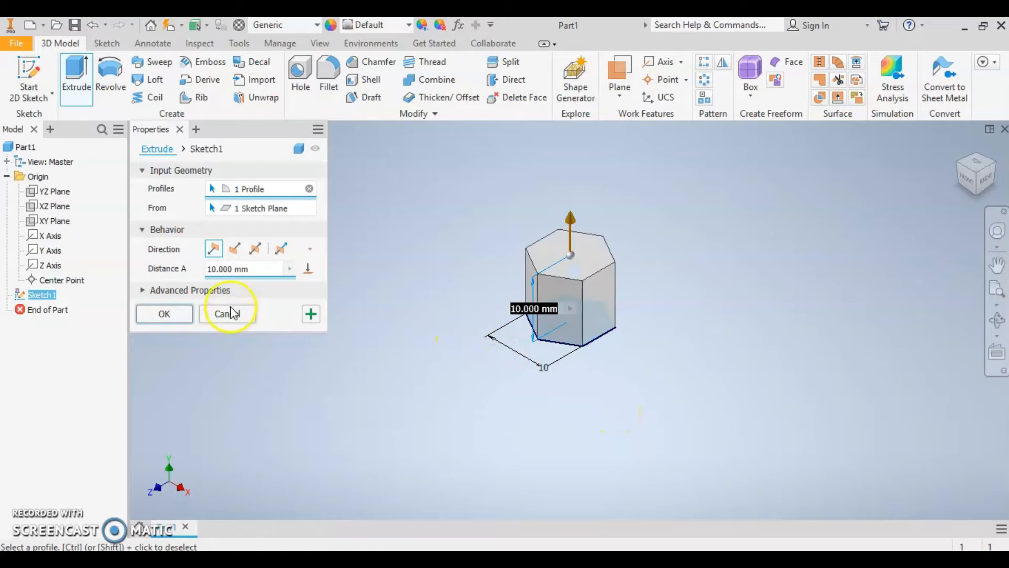
click(237, 269)
drag(248, 269, 152, 268)
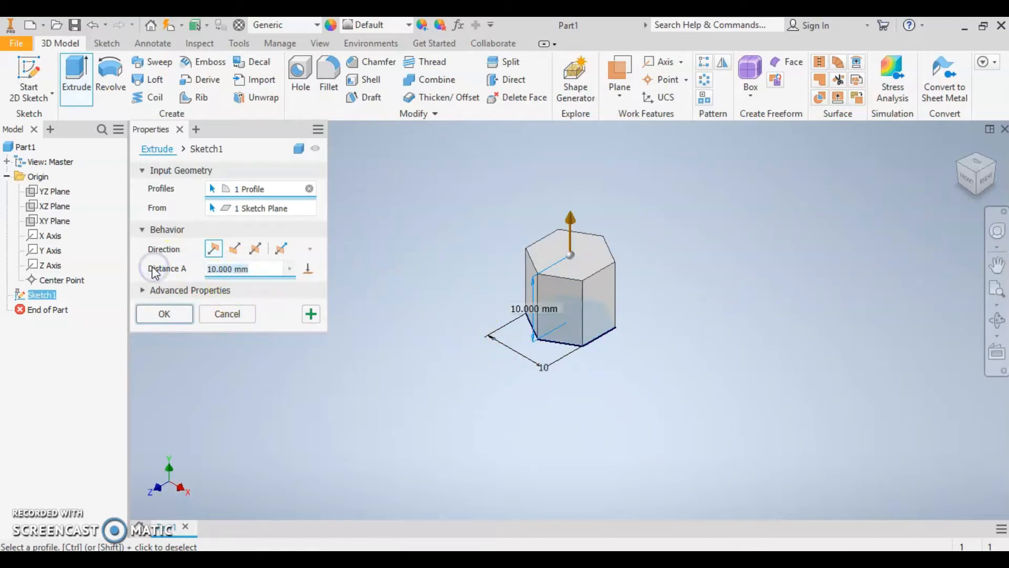
text(4)
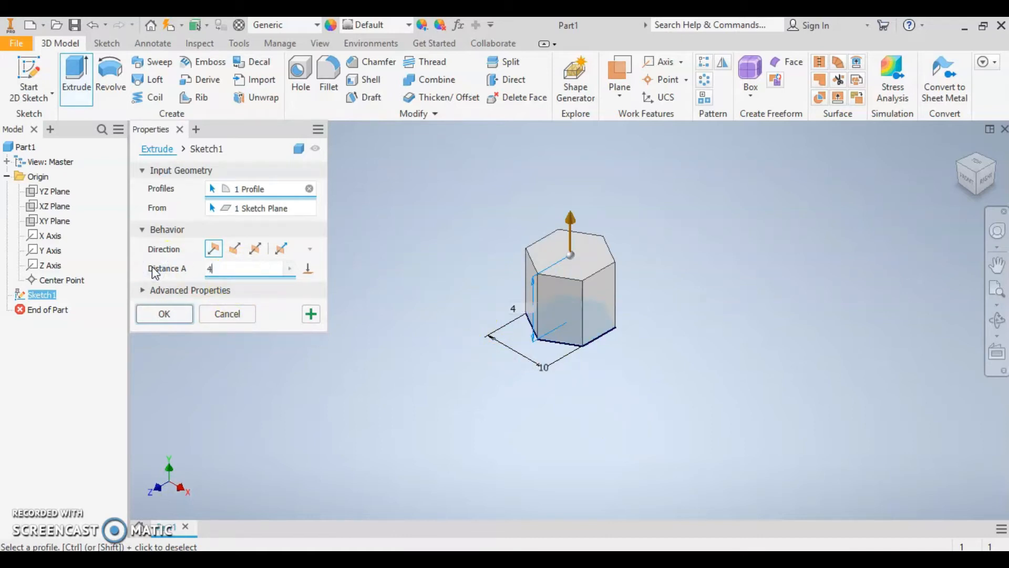
click(165, 314)
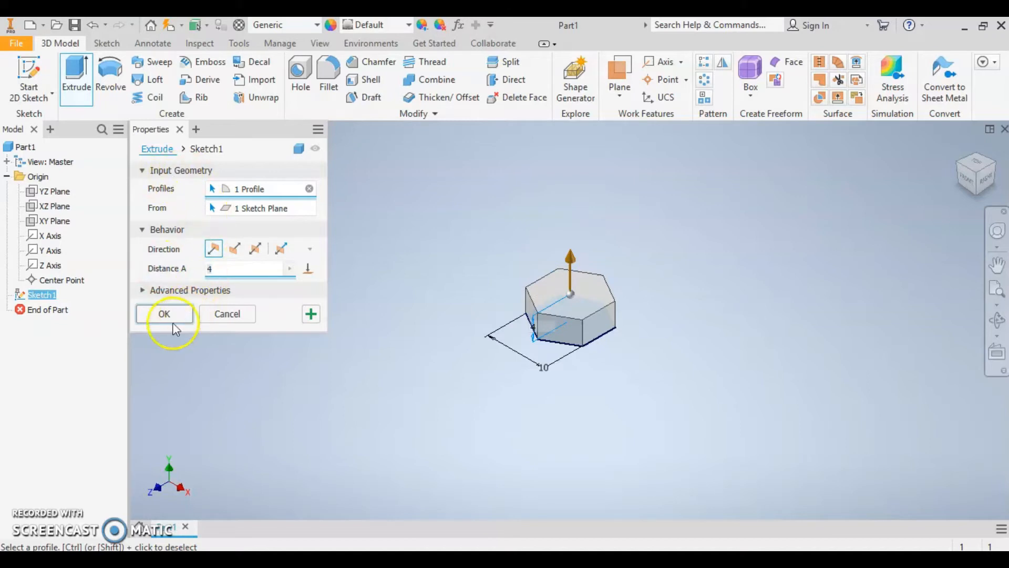
- Start a sketch on the YZ plane through the hexagonal body and slice the graphics at the sketch plane
scroll(615, 361, down, 3)
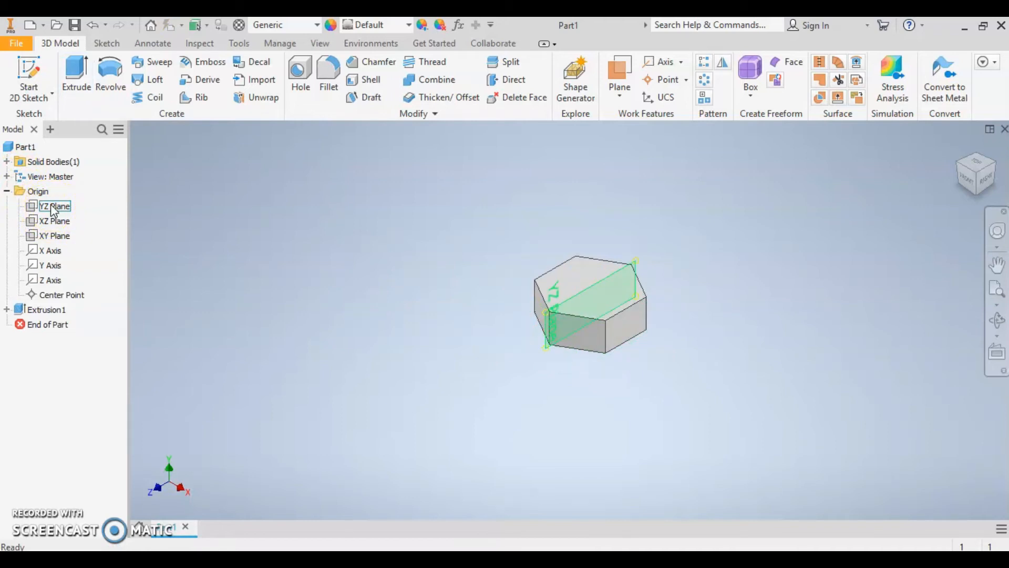
click(38, 225)
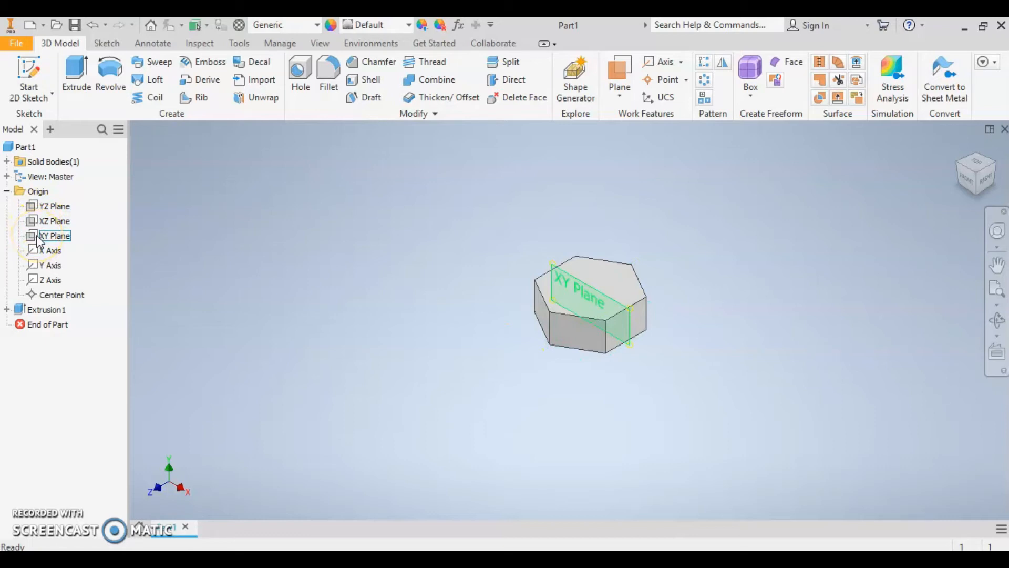
click(44, 206)
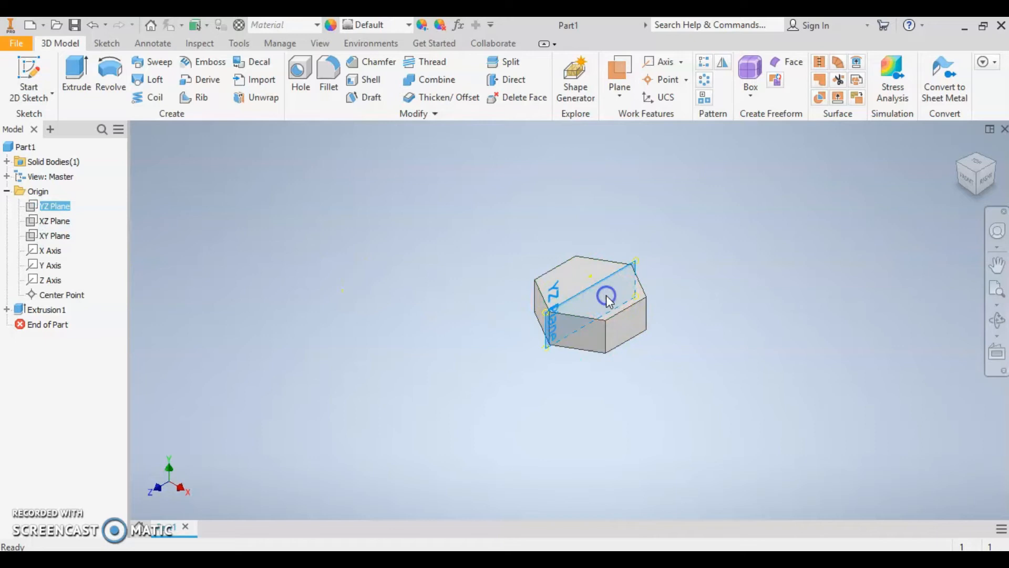
click(609, 293)
right_click(585, 297)
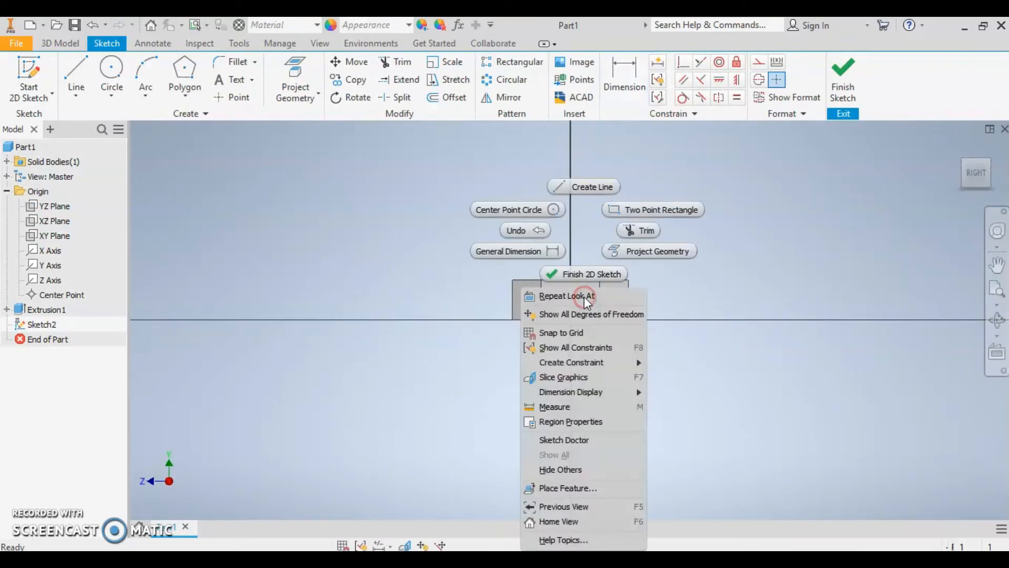
click(553, 376)
scroll(623, 323, down, 5)
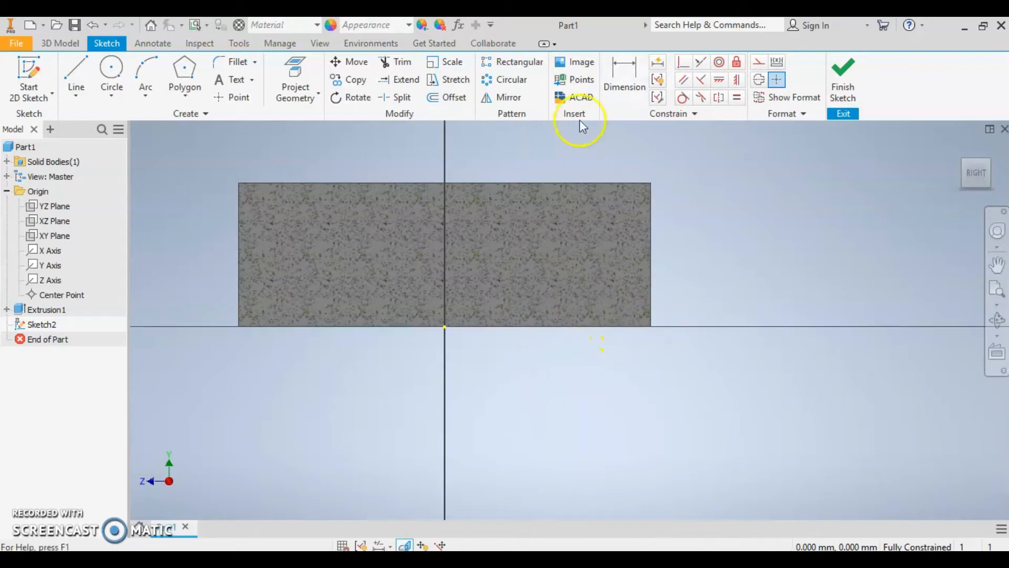
- Sketch a closed right triangle with legs about 1.4 mm long, its base on the horizontal axis just right of the sectioned body
click(70, 72)
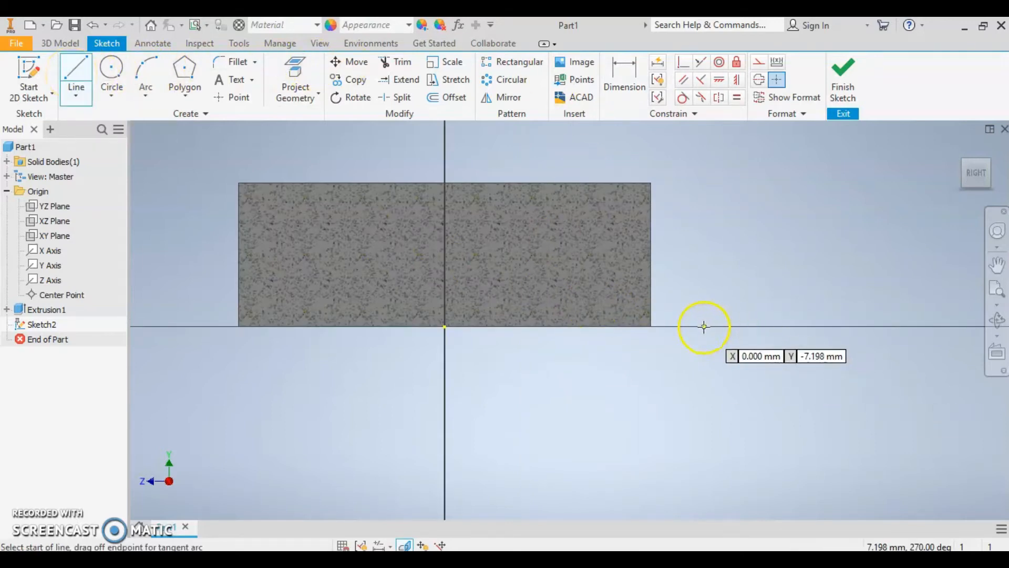
click(755, 326)
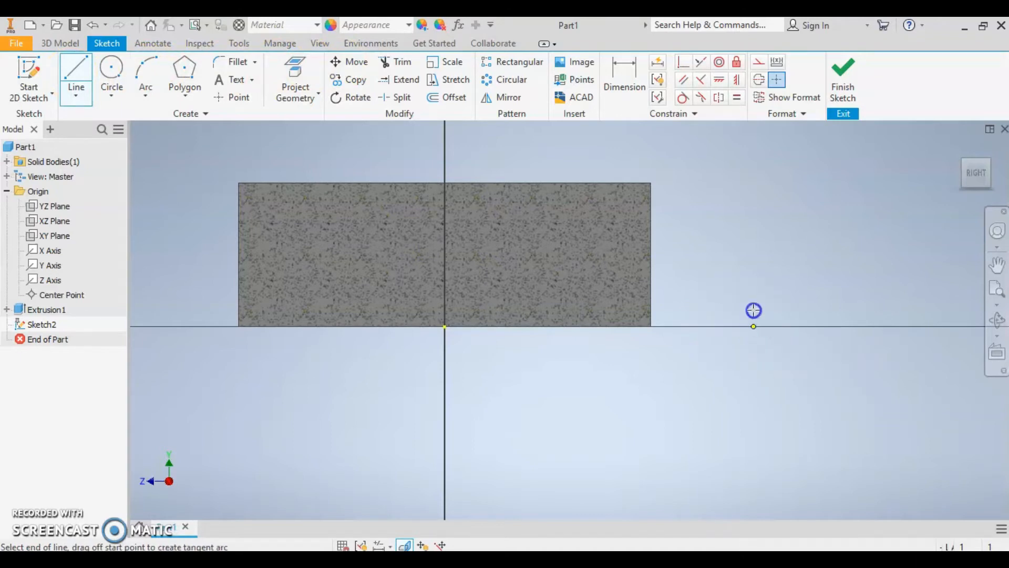
click(753, 277)
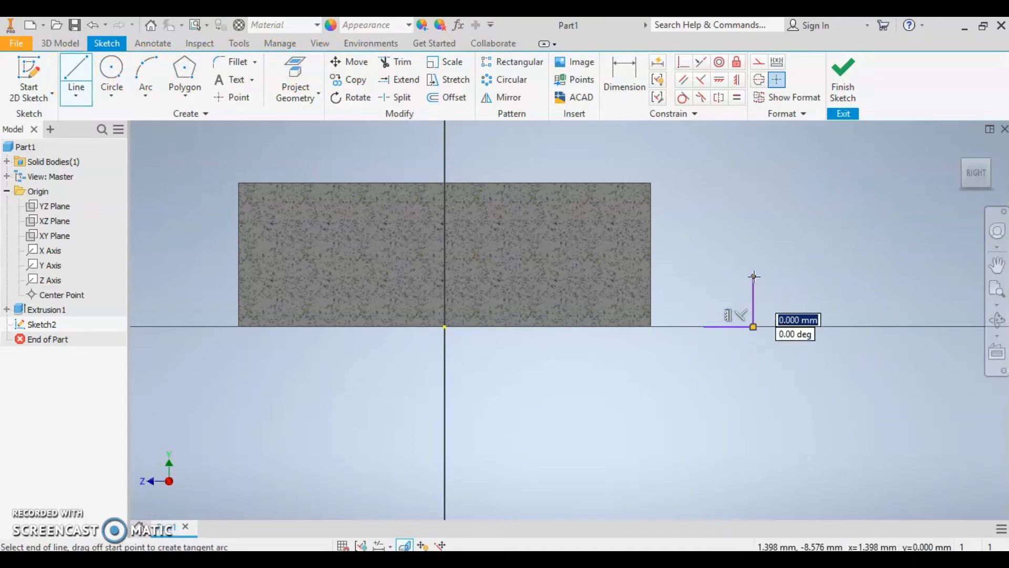
click(703, 327)
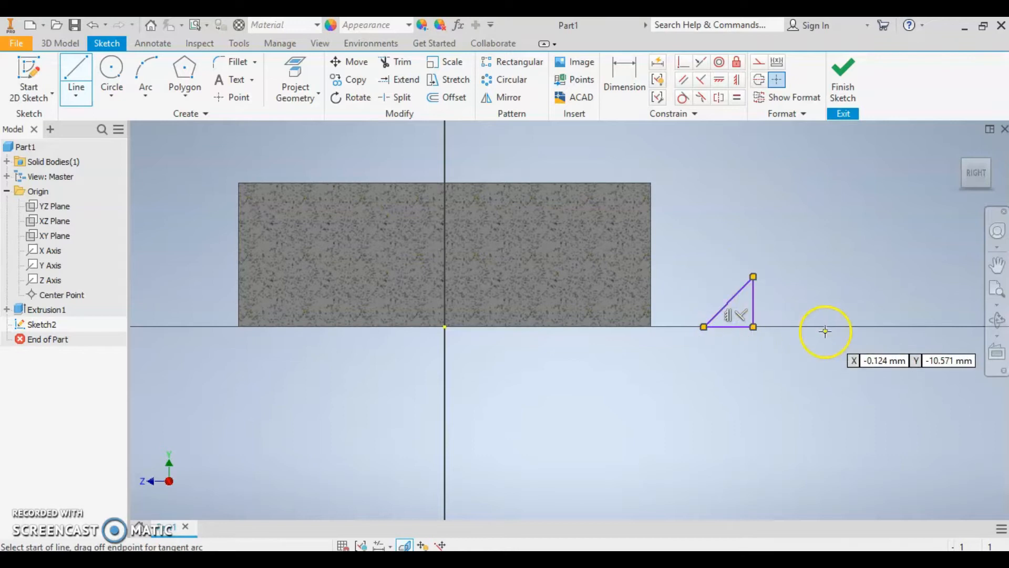
key(Escape)
- Dimension the angle between the triangle's sloped side and its base as 60 degrees
click(608, 92)
click(725, 304)
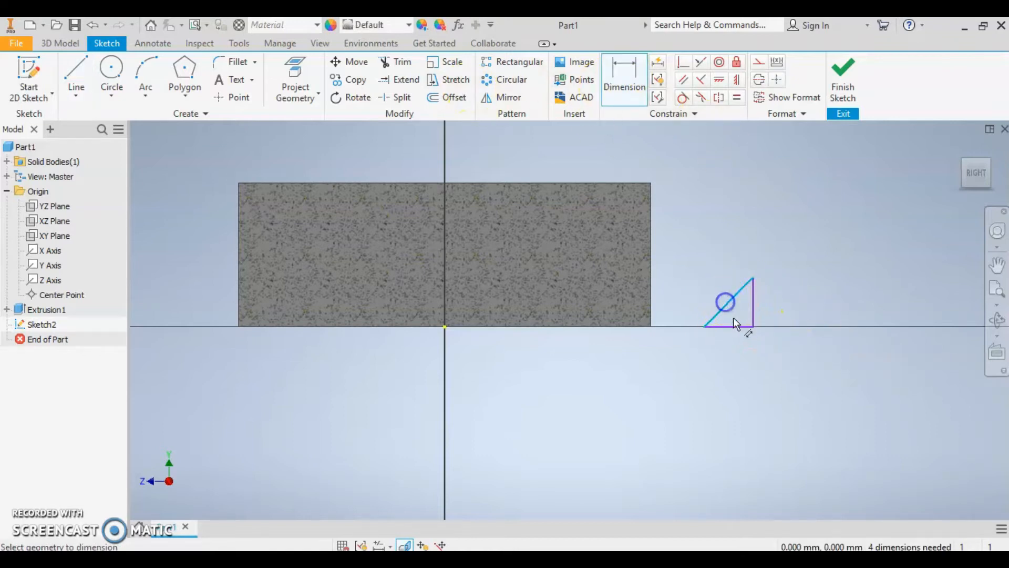
click(734, 324)
click(827, 299)
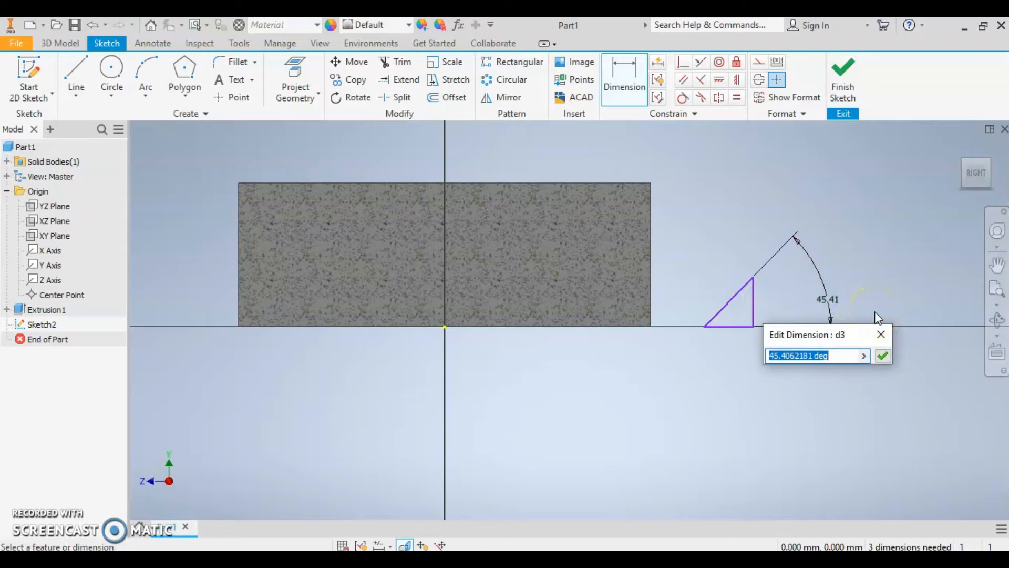
text(60)
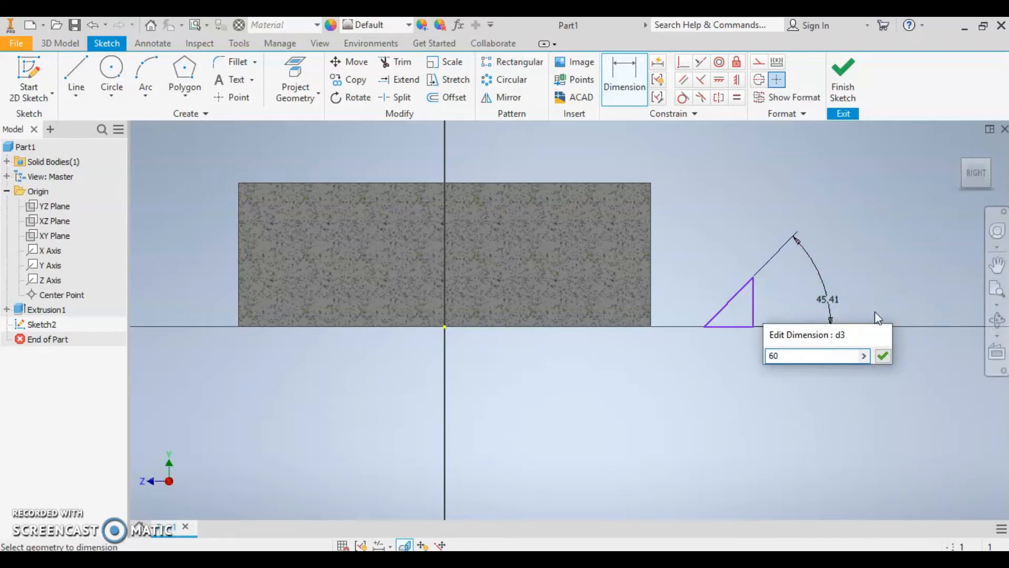
key(Return)
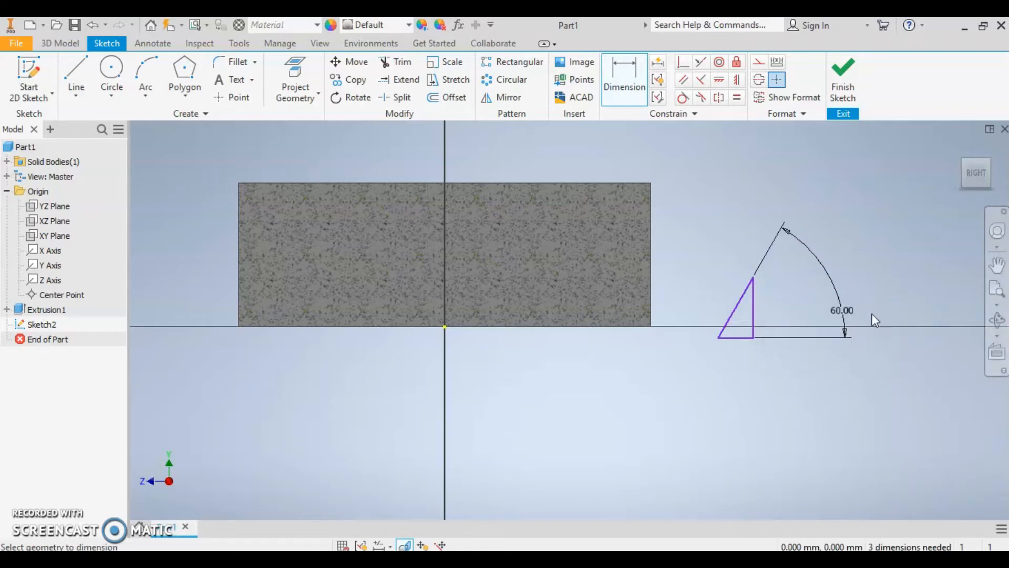
- Set the angle between the triangle's sloped side and its base to 30 degrees
click(853, 317)
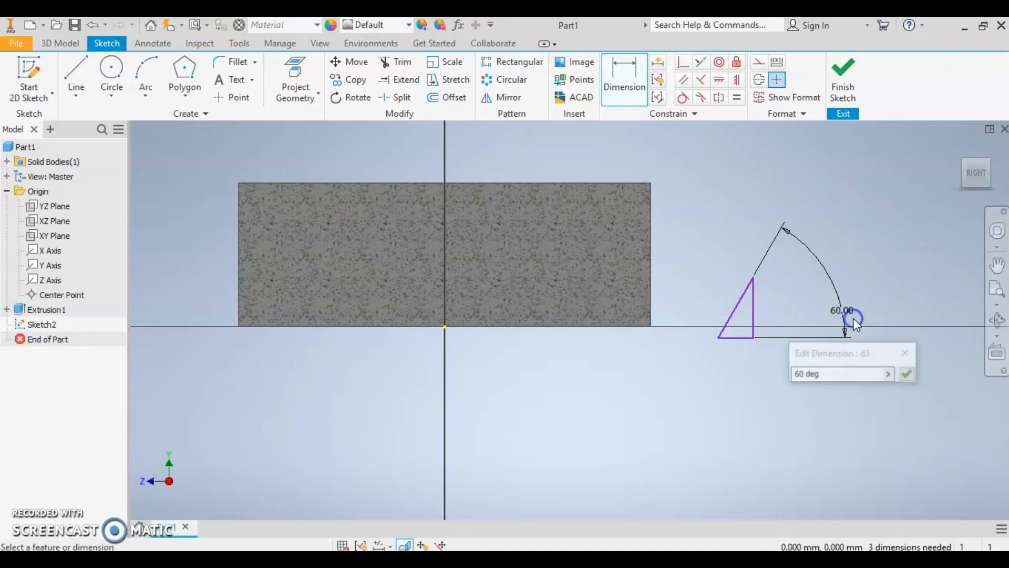
text(30)
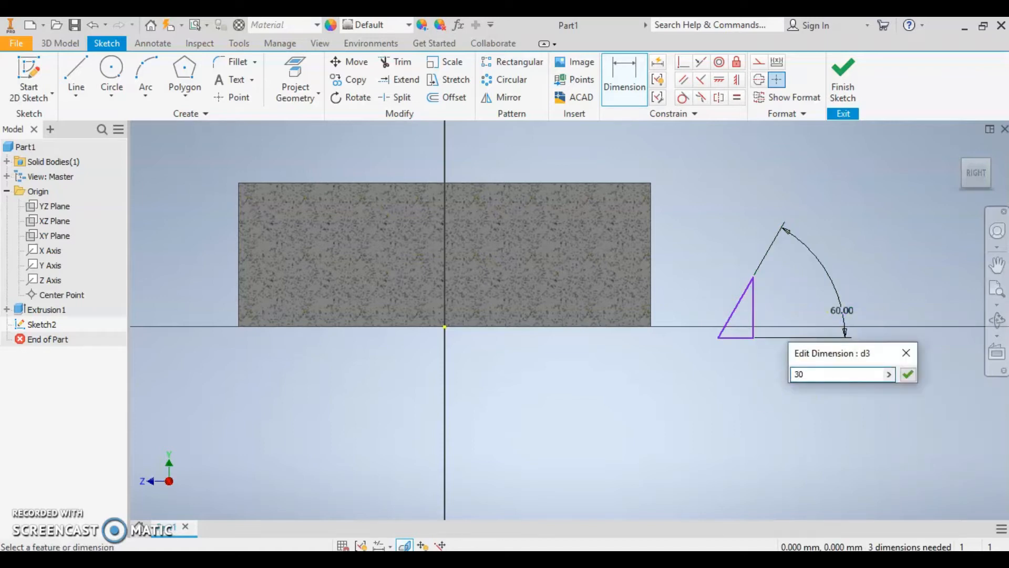
key(Return)
key(Escape)
- Dimension the triangle's horizontal base as 1 mm
click(628, 70)
click(722, 312)
click(725, 353)
text(1)
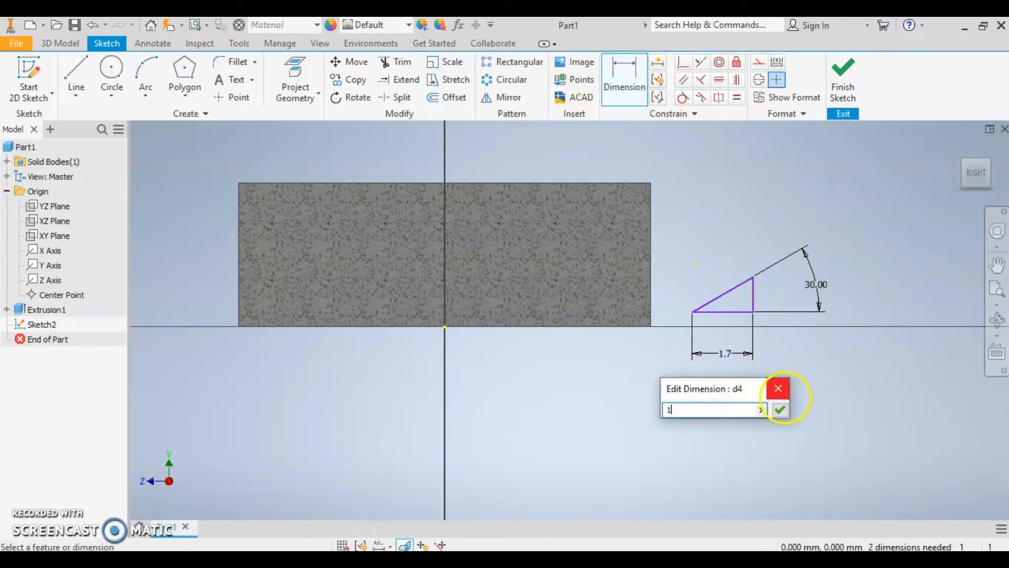
key(Return)
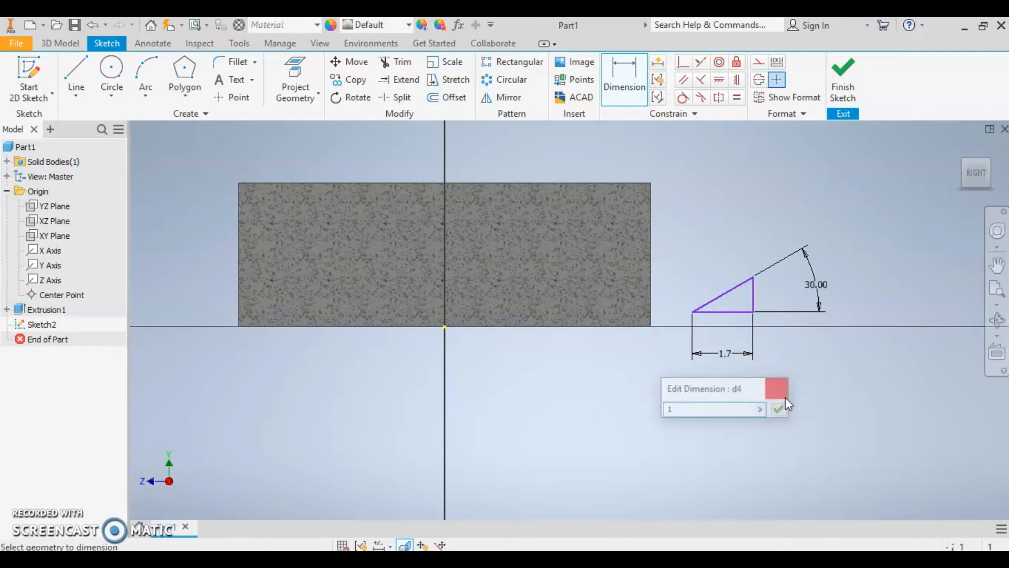
scroll(652, 322, down, 5)
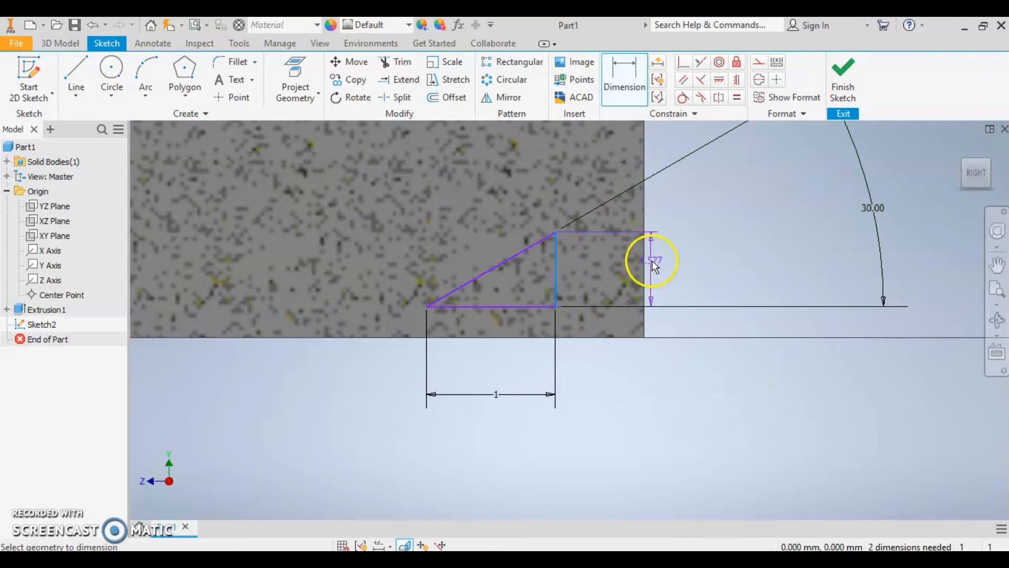
key(Escape)
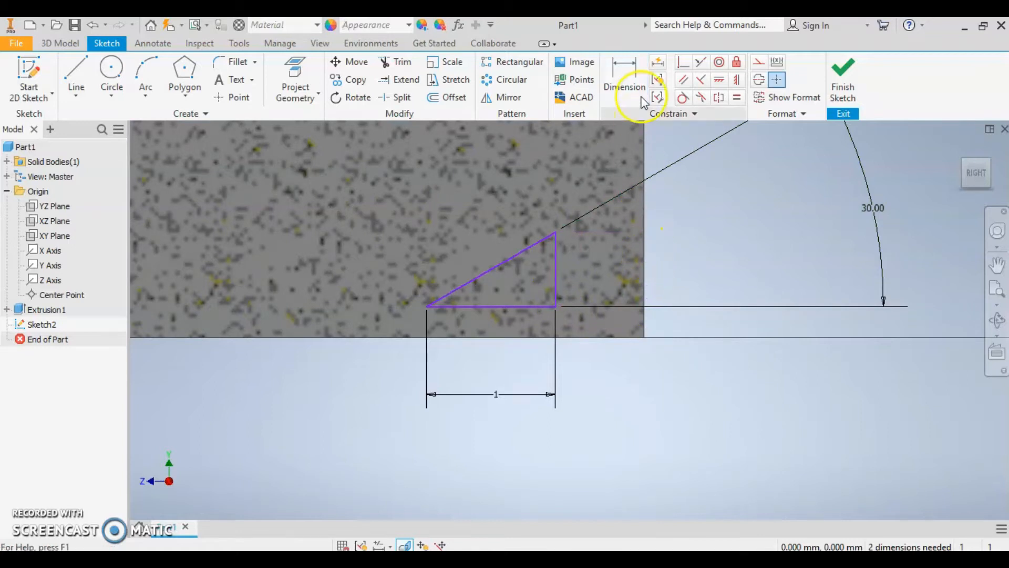
- Try to make the triangle's vertical side collinear with the body's outer edge and to project that edge into the sketch
click(698, 63)
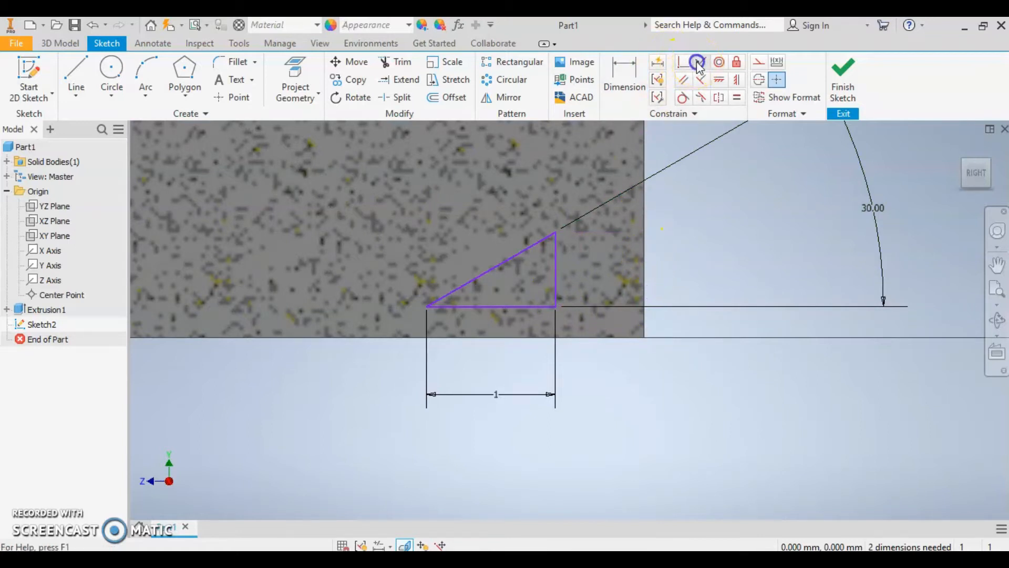
click(557, 263)
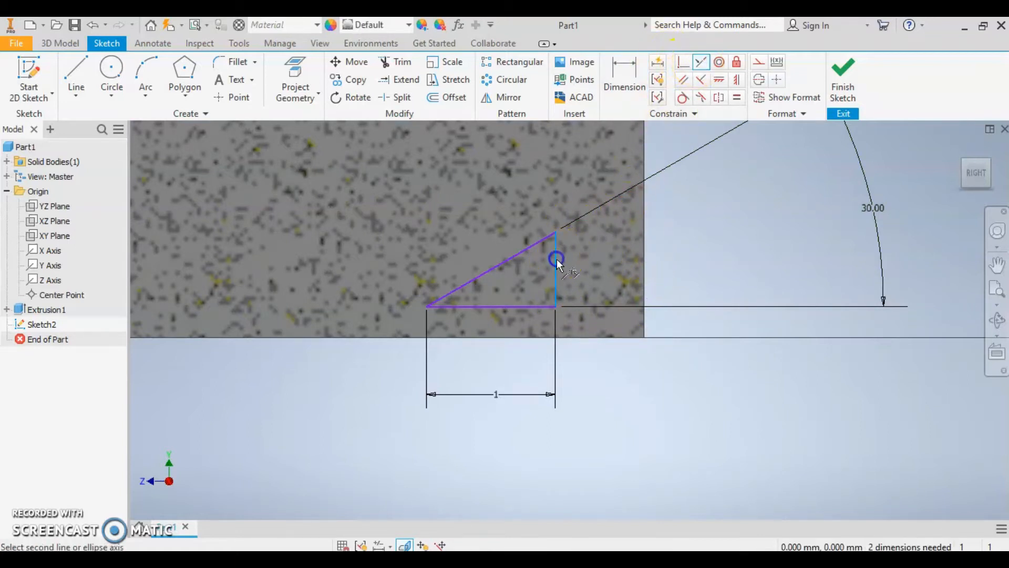
click(645, 259)
key(Escape)
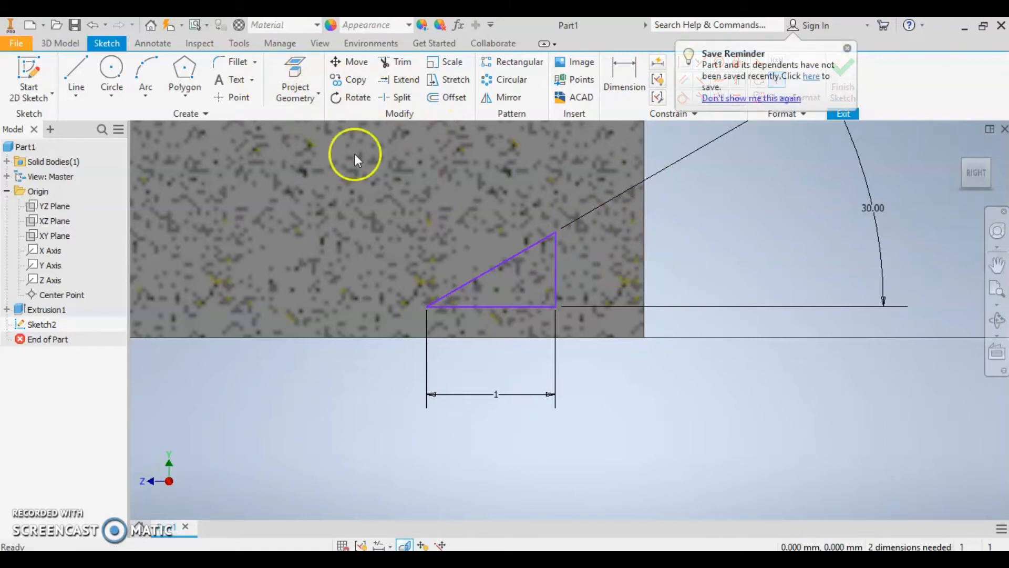
click(288, 79)
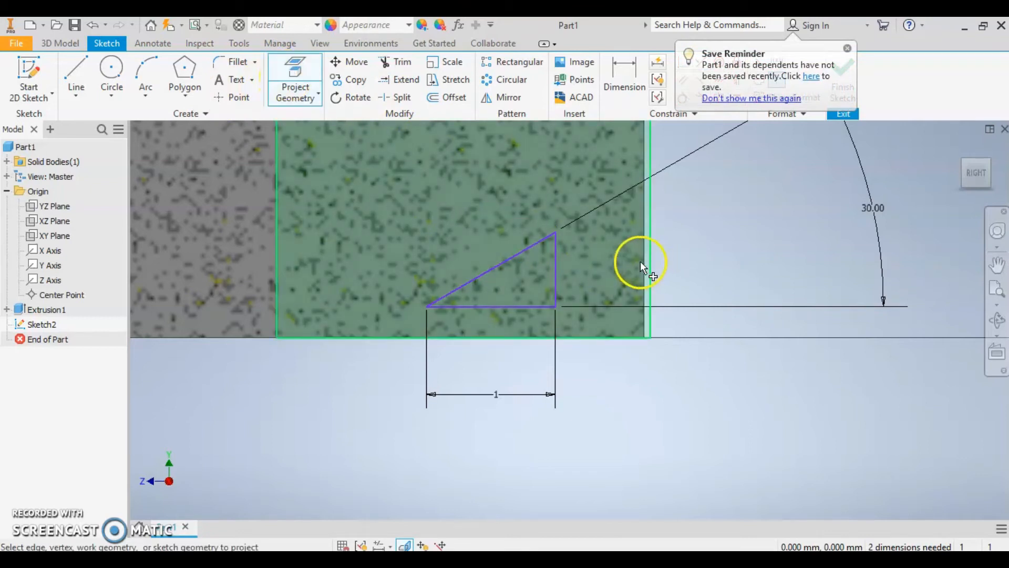
key(Escape)
- Make the triangle's right-angle corner coincident with the lower outer corner of the sectioned body
scroll(569, 324, up, 5)
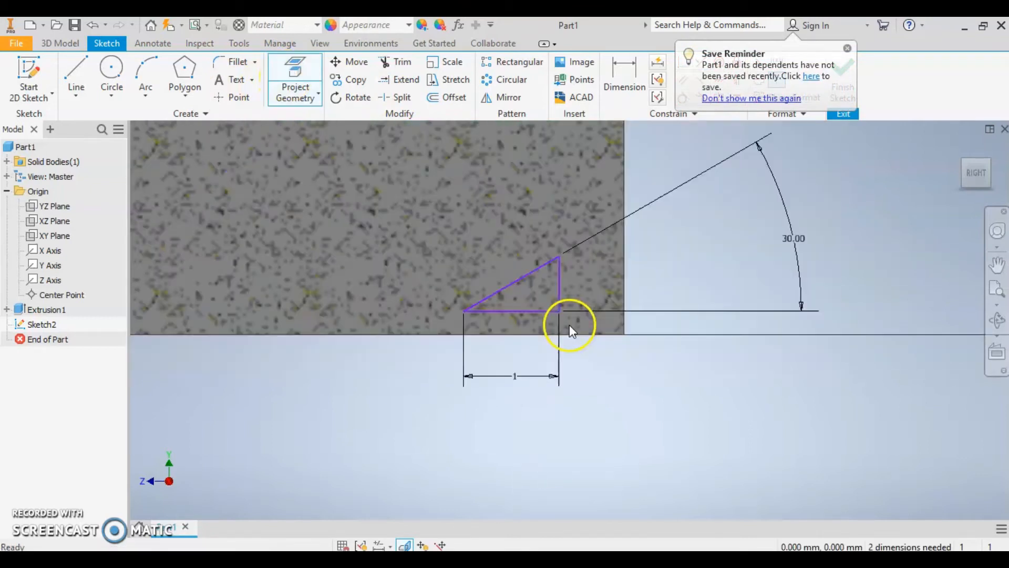
scroll(401, 339, down, 3)
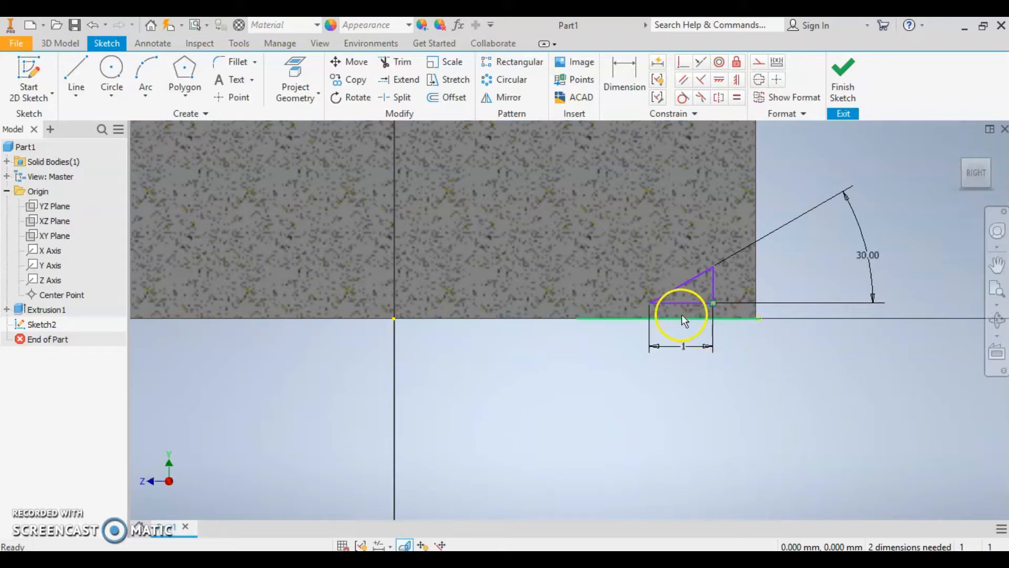
click(682, 62)
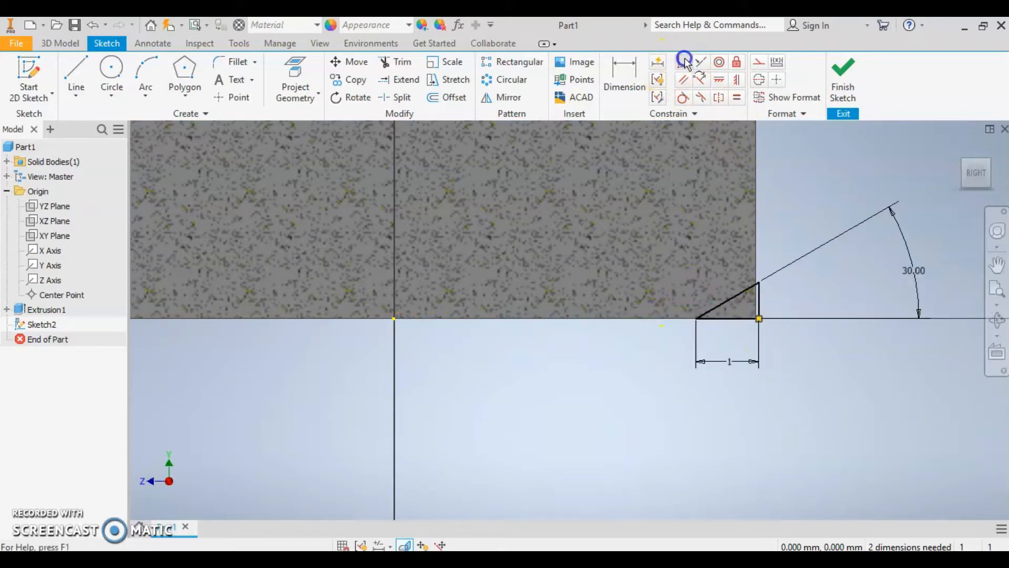
scroll(752, 319, down, 5)
scroll(753, 320, up, 10)
scroll(753, 321, down, 5)
scroll(752, 320, down, 3)
scroll(753, 320, up, 5)
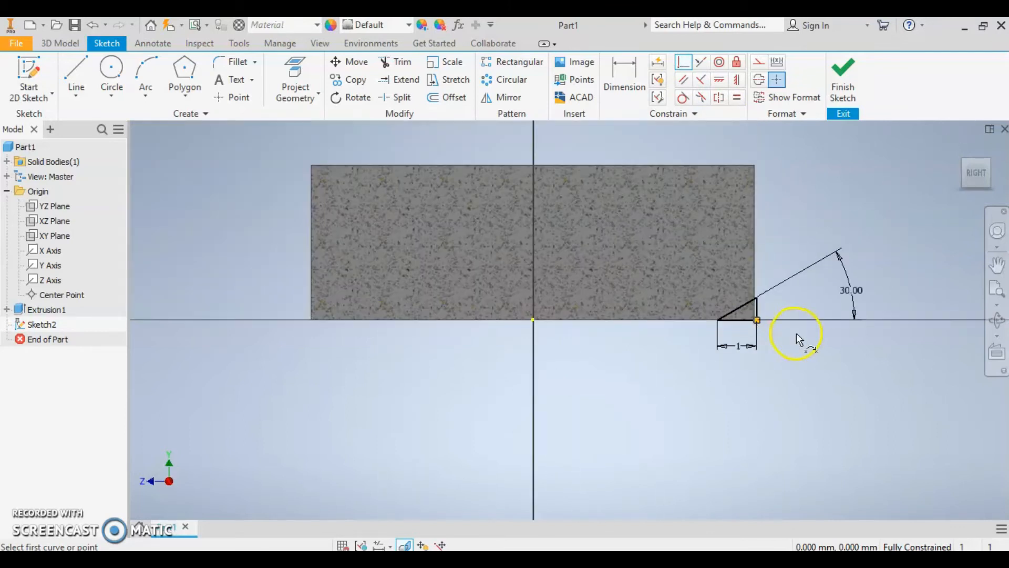
scroll(796, 332, down, 3)
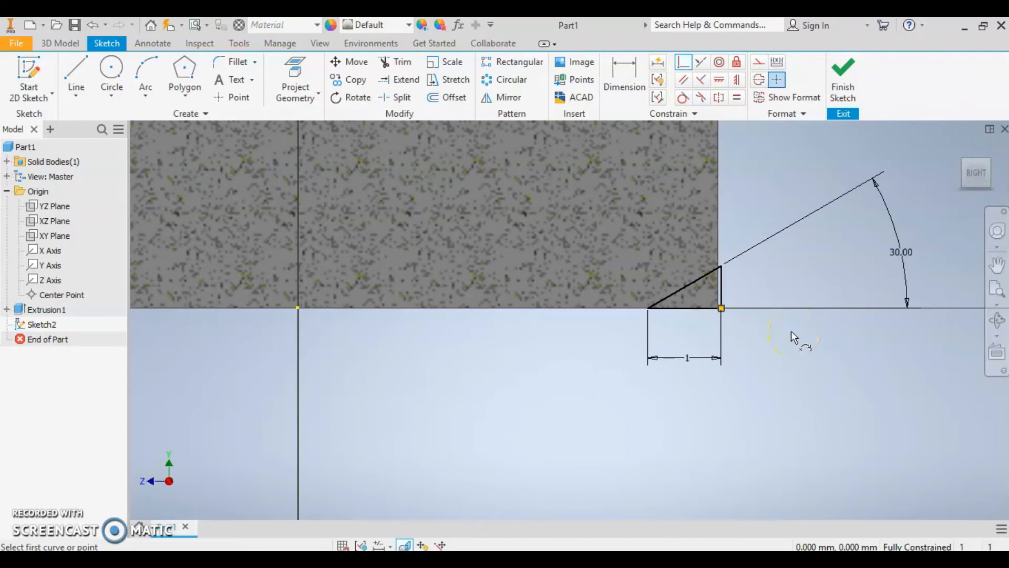
scroll(790, 331, up, 7)
scroll(790, 331, down, 6)
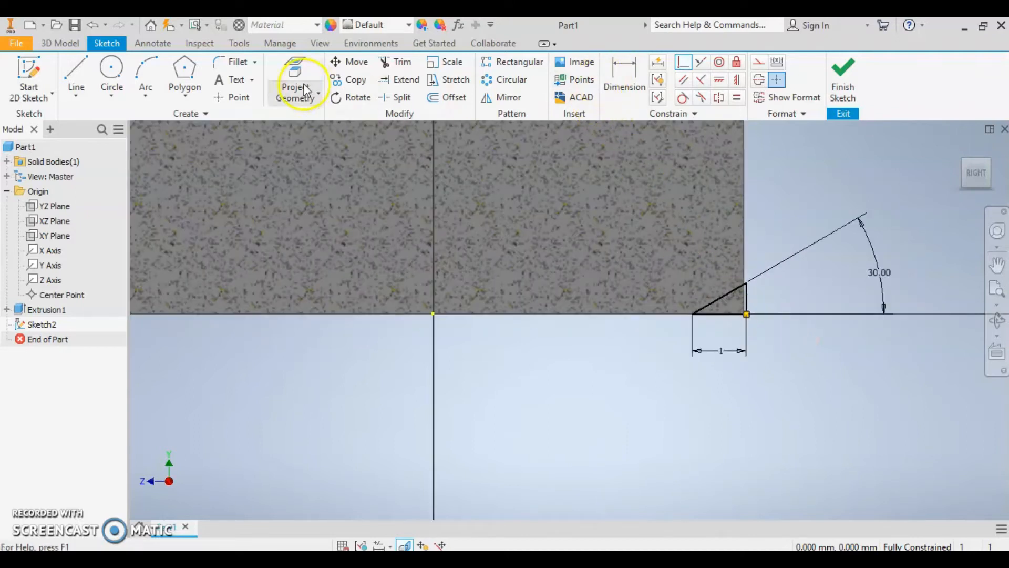
- Draw a vertical line about 1.9 mm long downward from the origin and turn it into a construction line
click(76, 93)
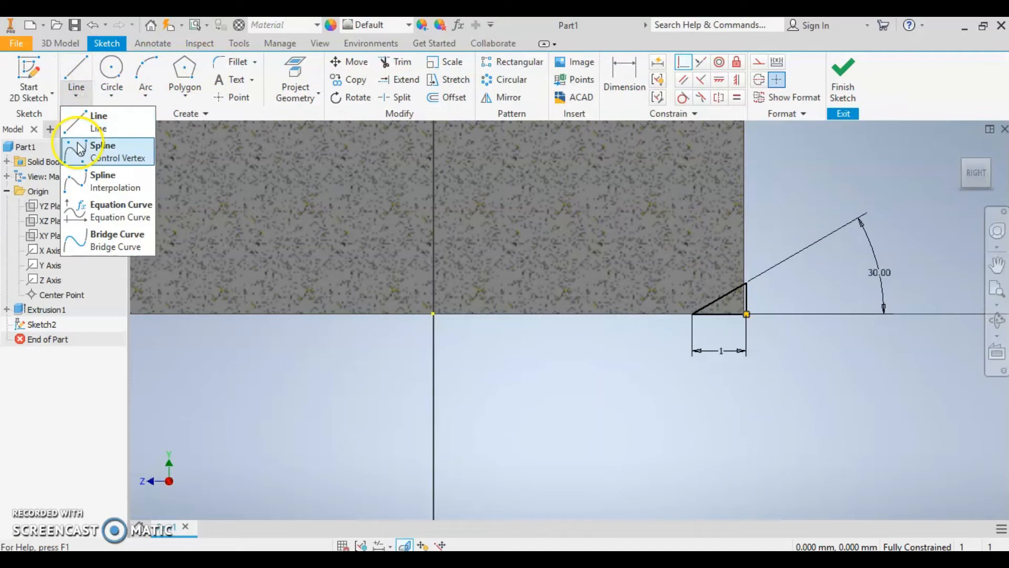
click(89, 121)
click(435, 313)
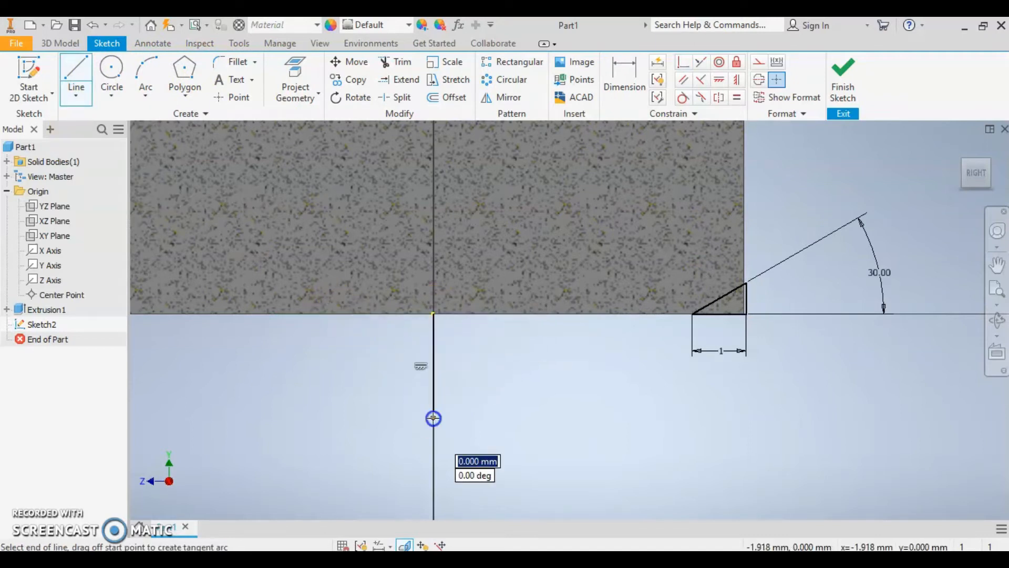
click(433, 418)
key(Escape)
right_click(434, 364)
click(506, 168)
click(582, 434)
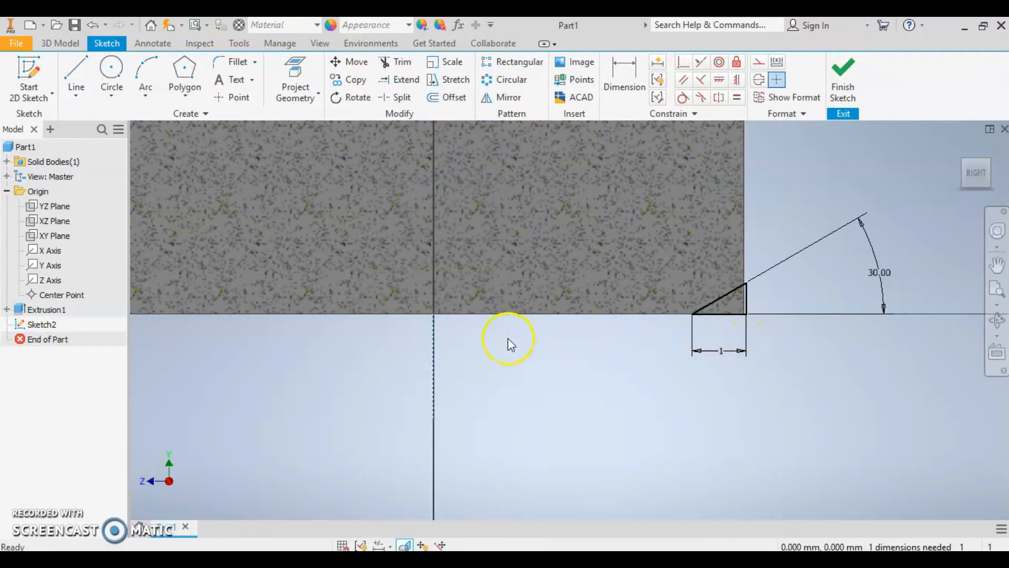
- Finish the sketch and revolve the triangle 360 degrees about the construction line as a cut from the hexagonal body
click(843, 81)
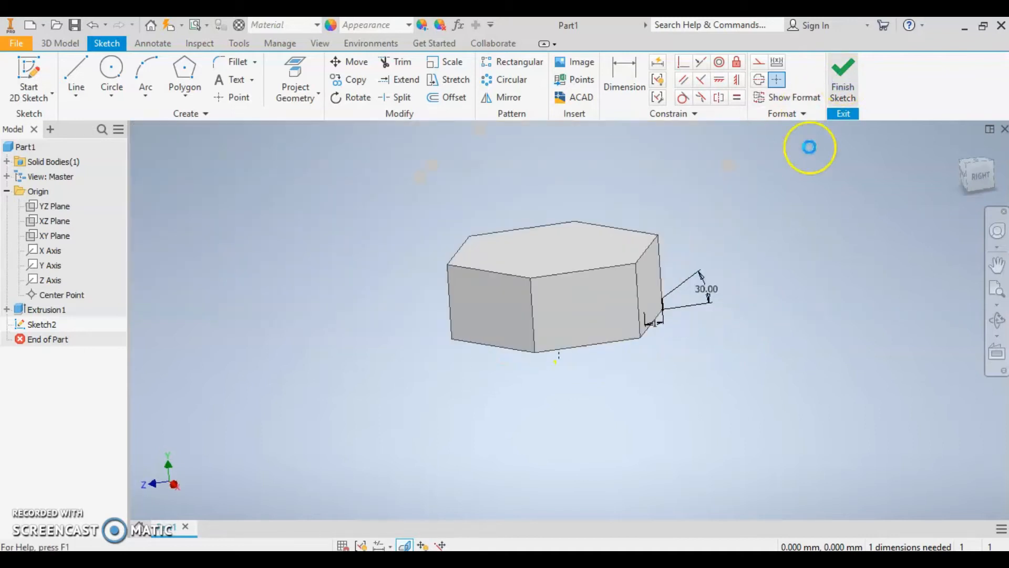
click(108, 71)
drag(728, 364, 676, 342)
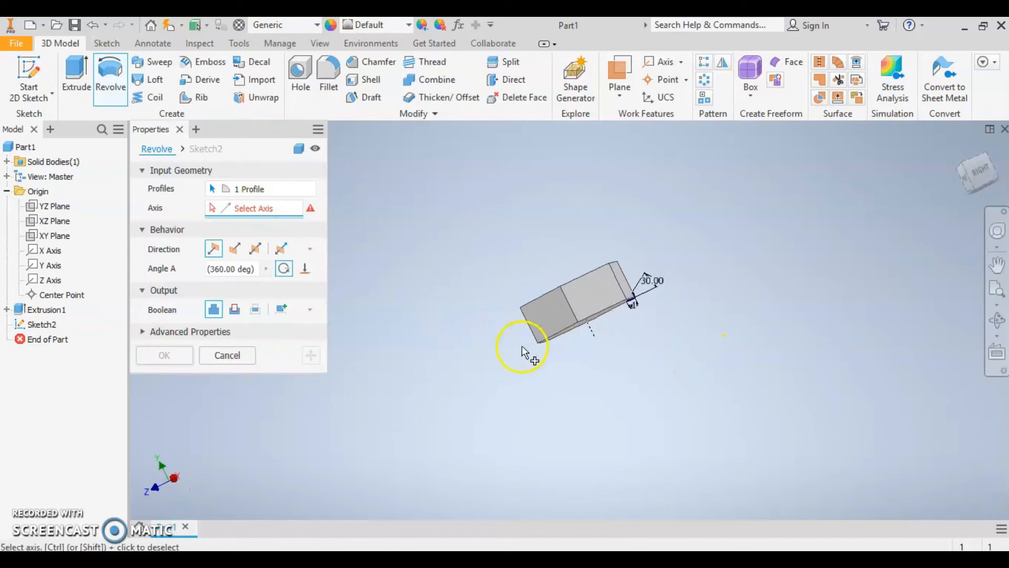
click(595, 338)
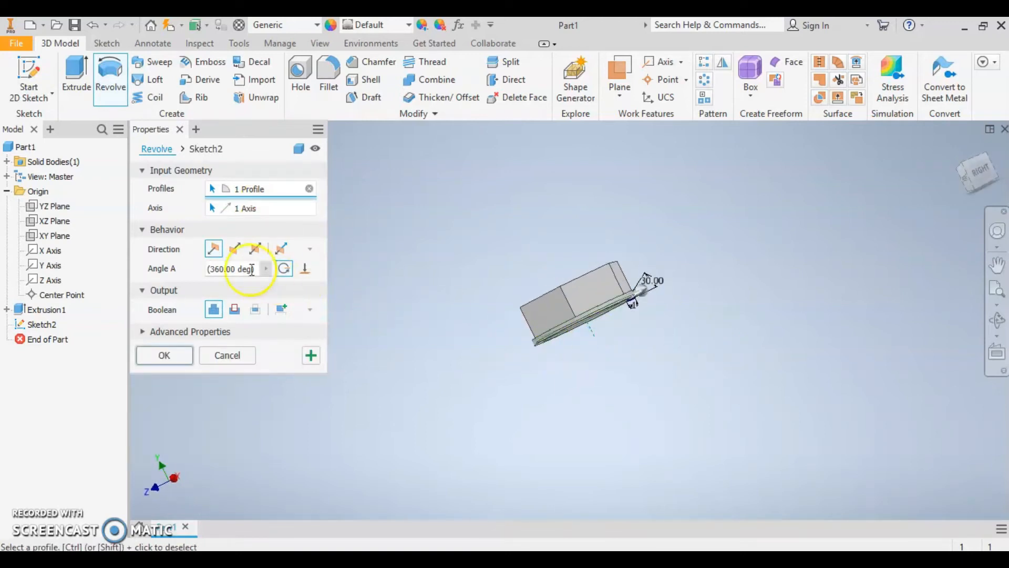
click(233, 310)
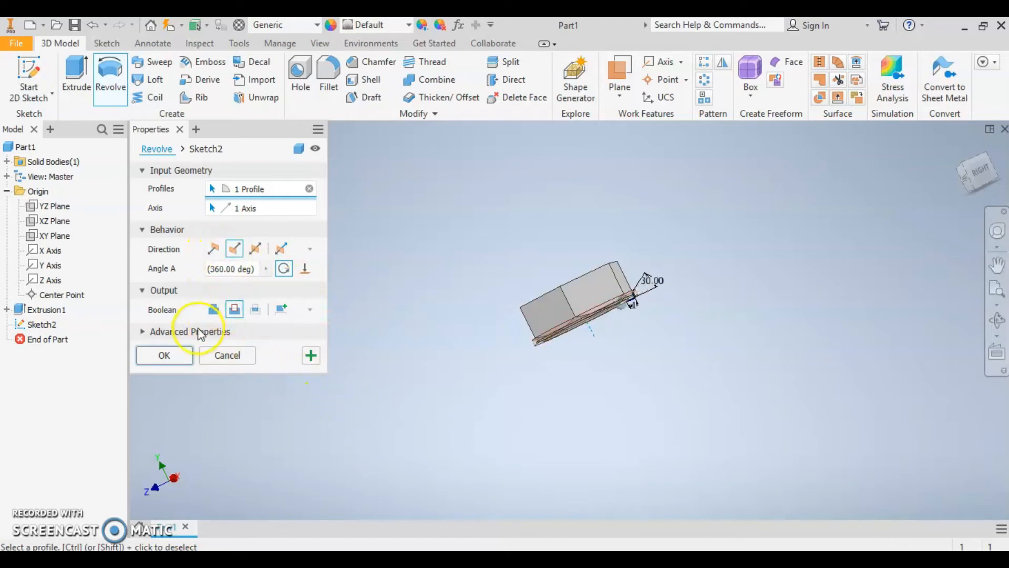
click(160, 354)
- Sketch a 6 mm diameter circle centred on the origin on the body's uncut hexagonal face and finish the sketch
shift+middle_drag(676, 370, 854, 317)
scroll(677, 301, down, 3)
click(496, 299)
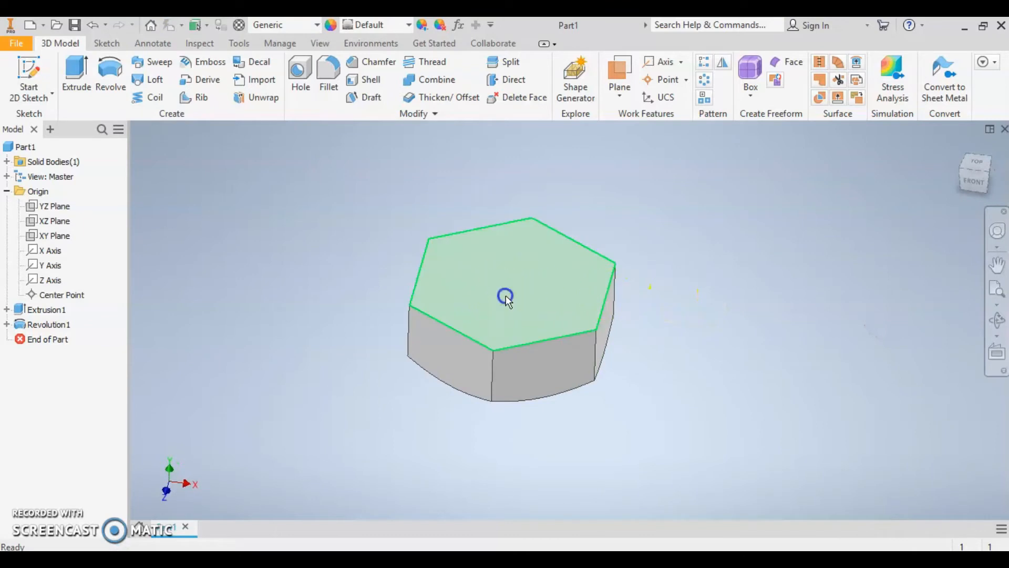
click(607, 282)
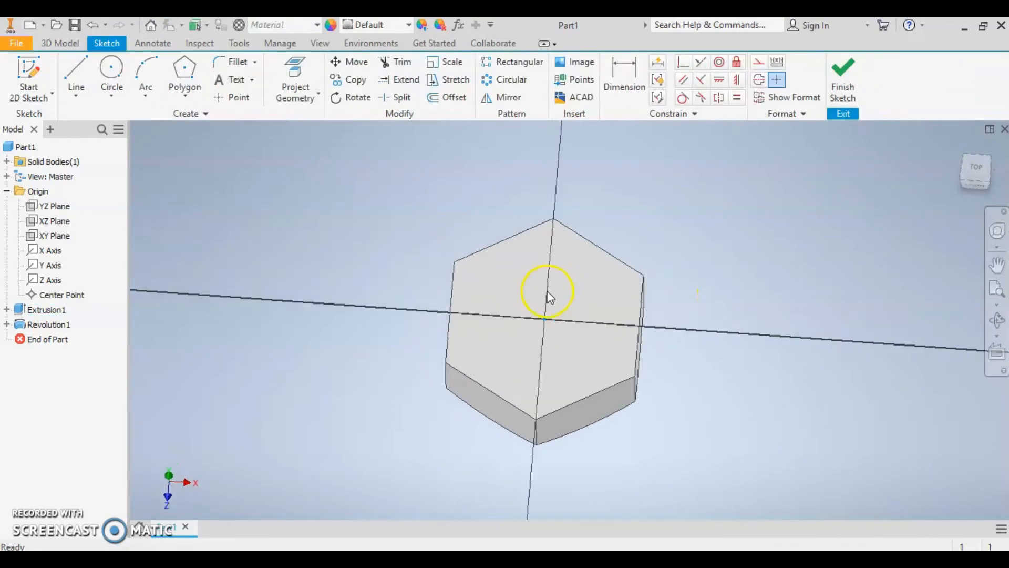
click(111, 73)
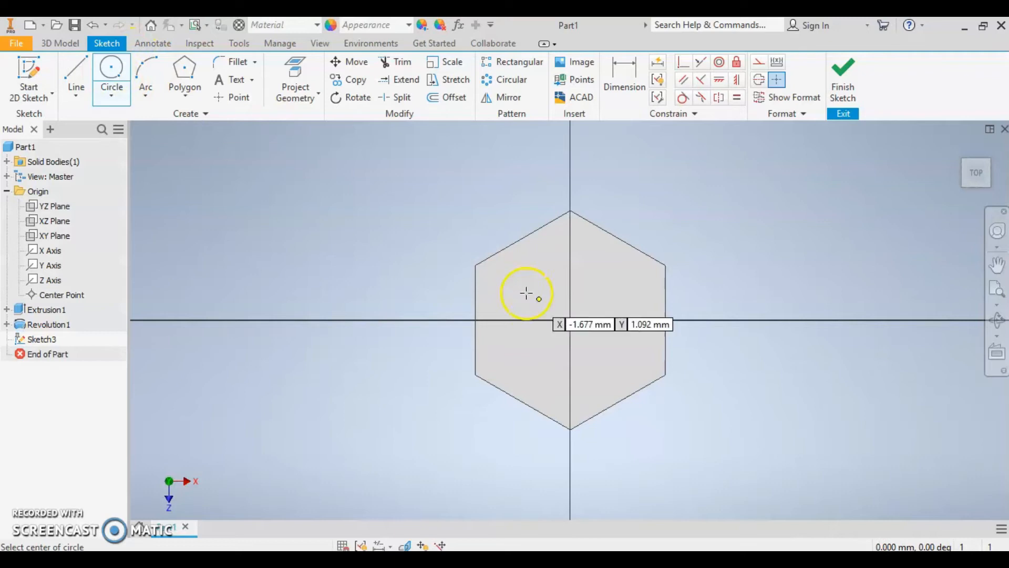
click(569, 319)
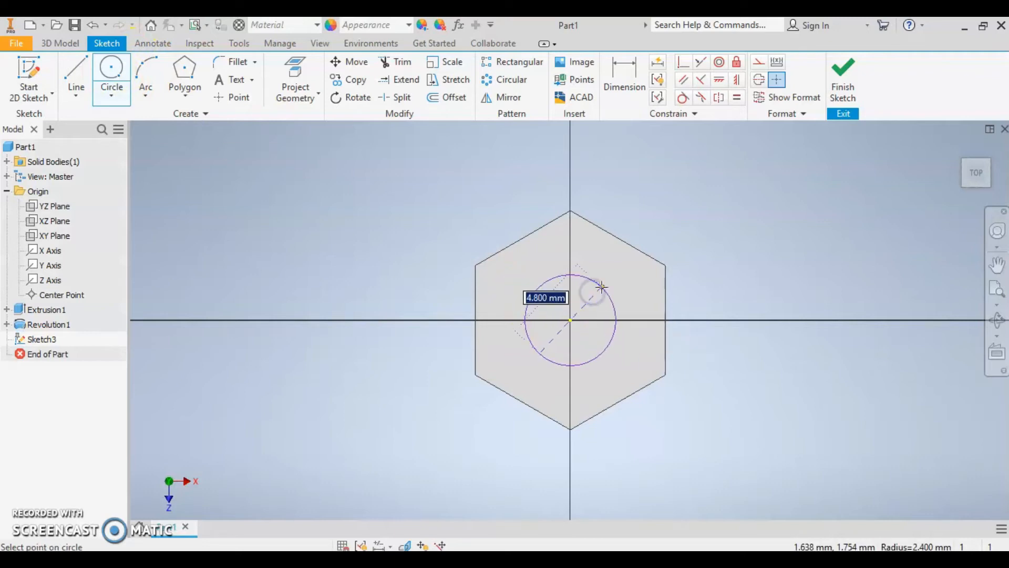
text(6)
key(Return)
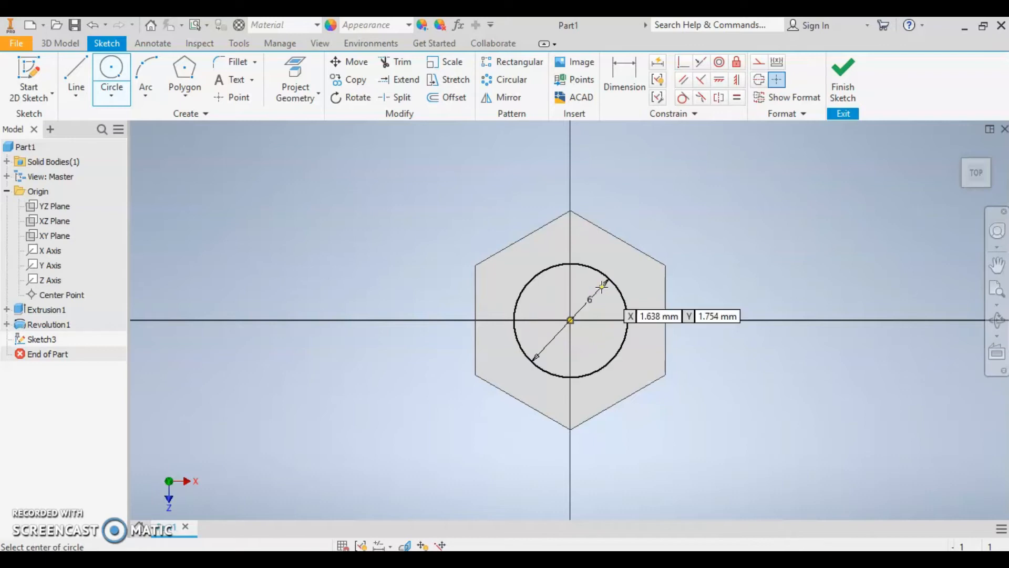
click(832, 81)
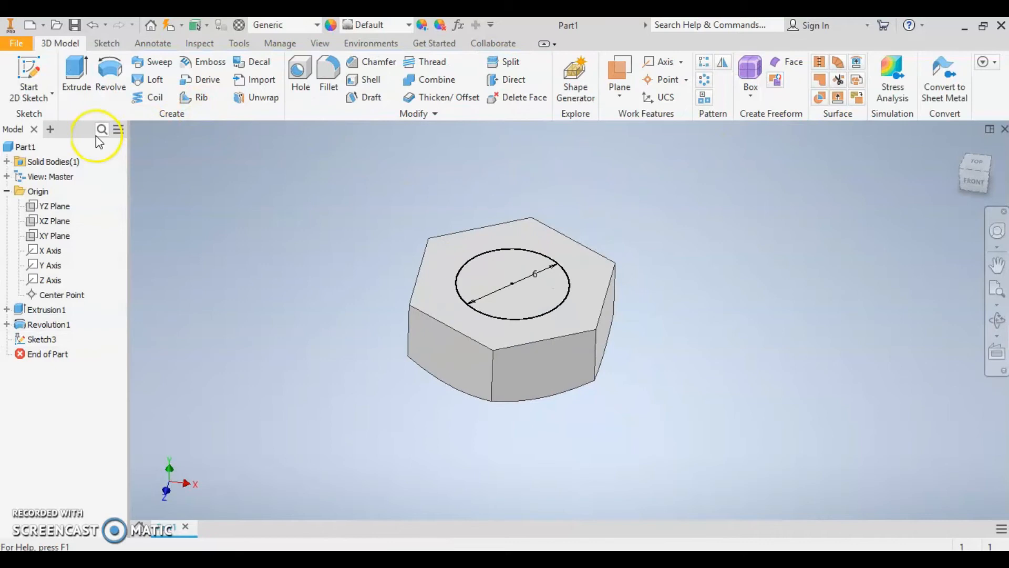
- Extrude the circle 25 mm outward from the hexagonal face and join it to the body
click(76, 73)
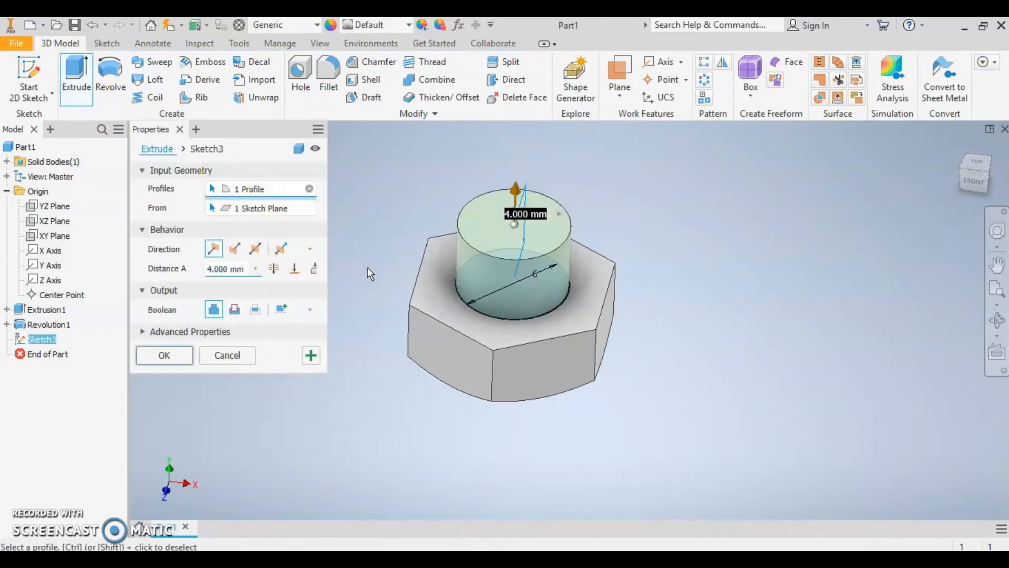
text(25)
click(157, 354)
- Chamfer the circular edge at the shank's free end with a distance of 1 mm
scroll(494, 331, down, 5)
shift+middle_drag(503, 322, 587, 349)
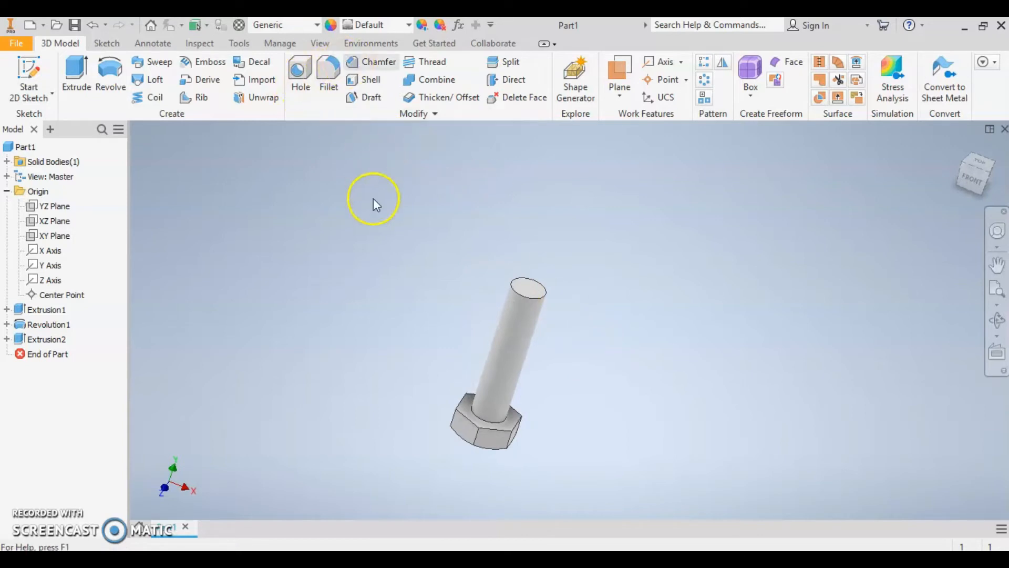
double_click(323, 200)
text(1)
click(517, 286)
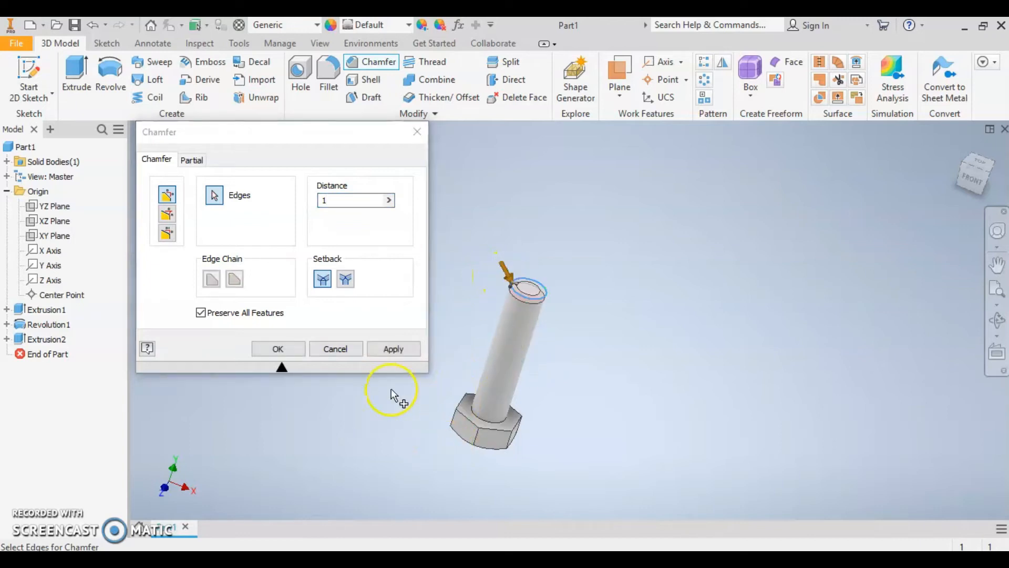
click(295, 349)
- Apply a full-depth right-hand M6x1 thread, ANSI Metric M Profile with class 6g, to the shank's cylindrical face
mouse_move(617, 378)
shift+middle_down()
mouse_move(662, 329)
mouse_move(626, 371)
shift+middle_up()
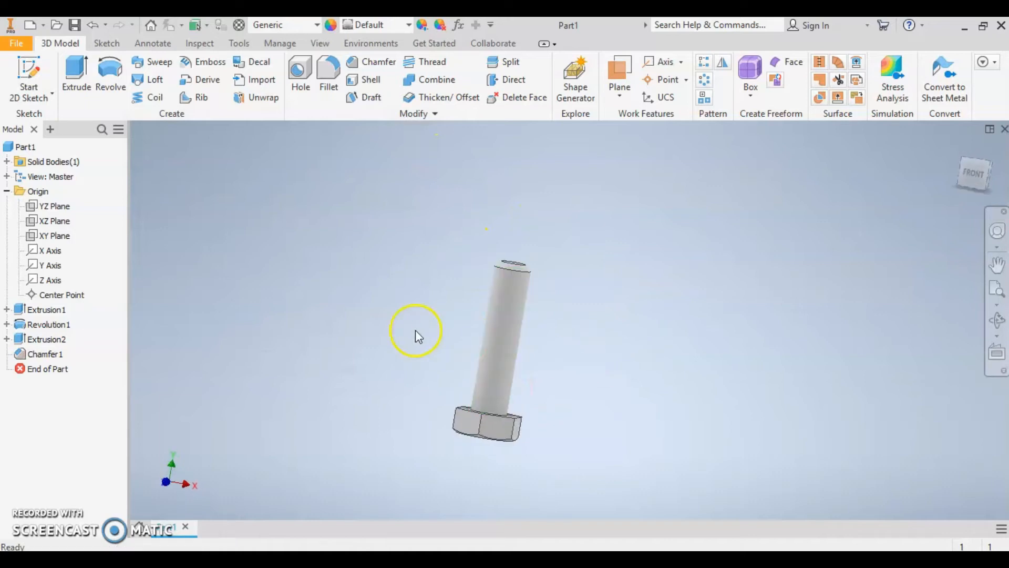
click(409, 63)
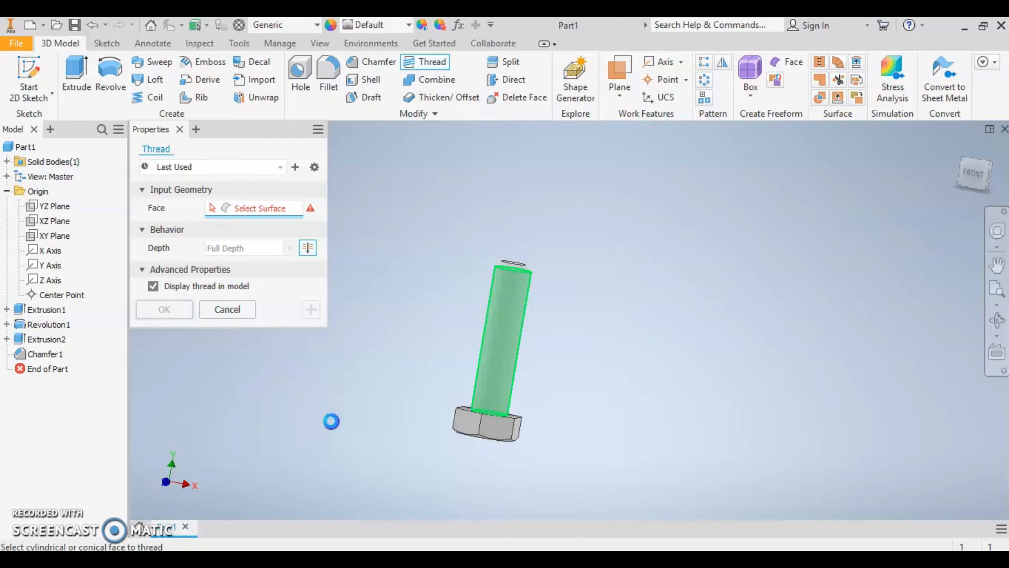
shift+middle_drag(387, 367, 380, 410)
scroll(381, 409, up, 3)
scroll(463, 359, down, 6)
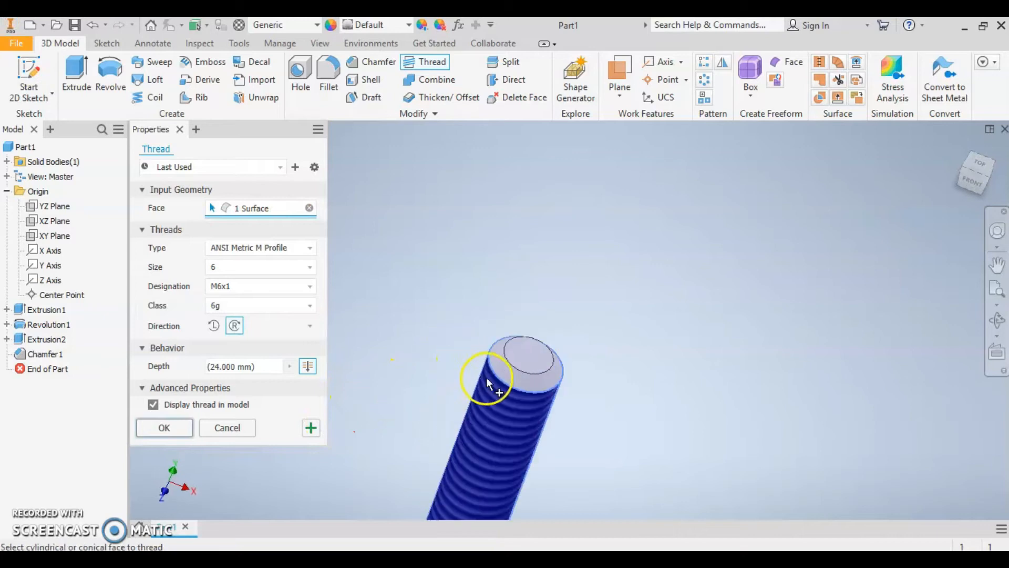
click(176, 427)
scroll(419, 381, up, 5)
shift+middle_drag(419, 381, 426, 355)
scroll(427, 398, down, 5)
shift+middle_drag(415, 400, 439, 410)
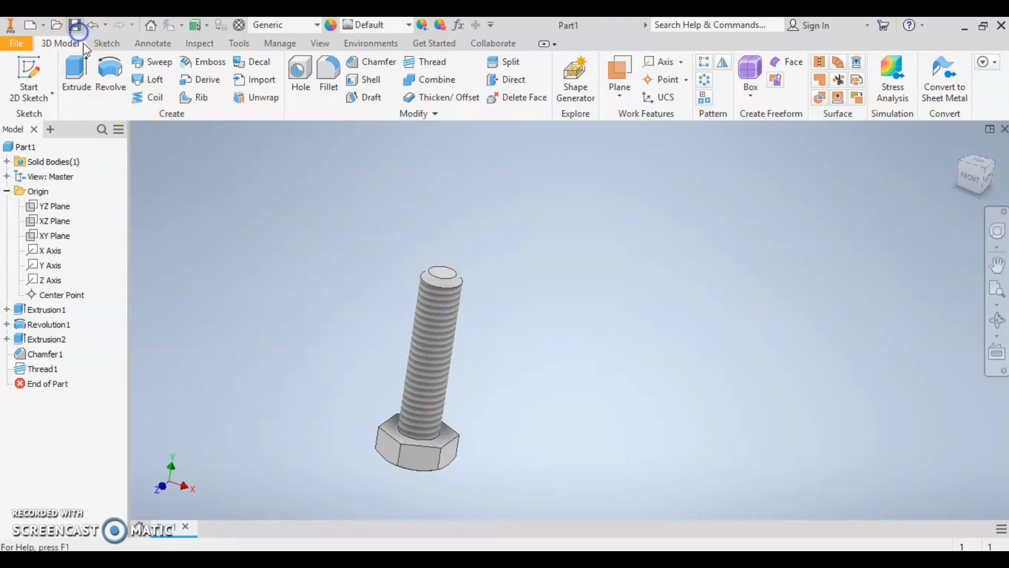
- Save the bolt as Part 07 in the Bearing Unit 2 folder
key(ctrl+s)
scroll(463, 303, down, 2)
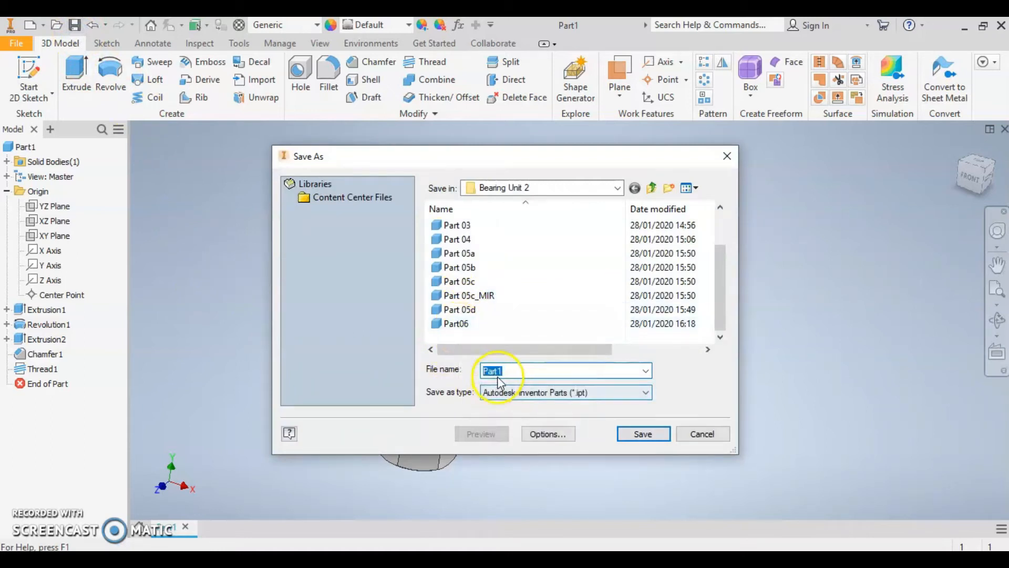
click(452, 323)
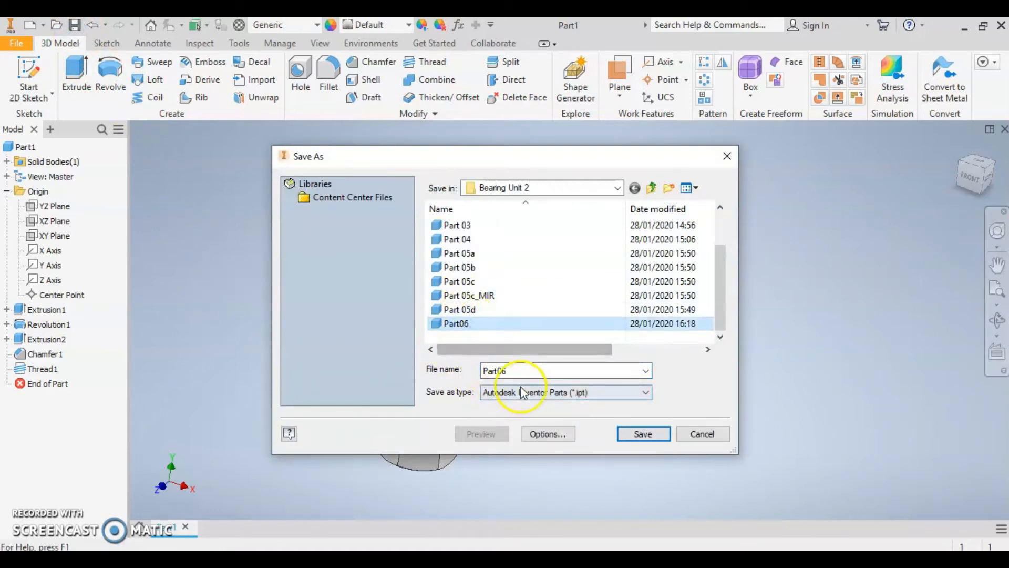
double_click(502, 370)
click(499, 371)
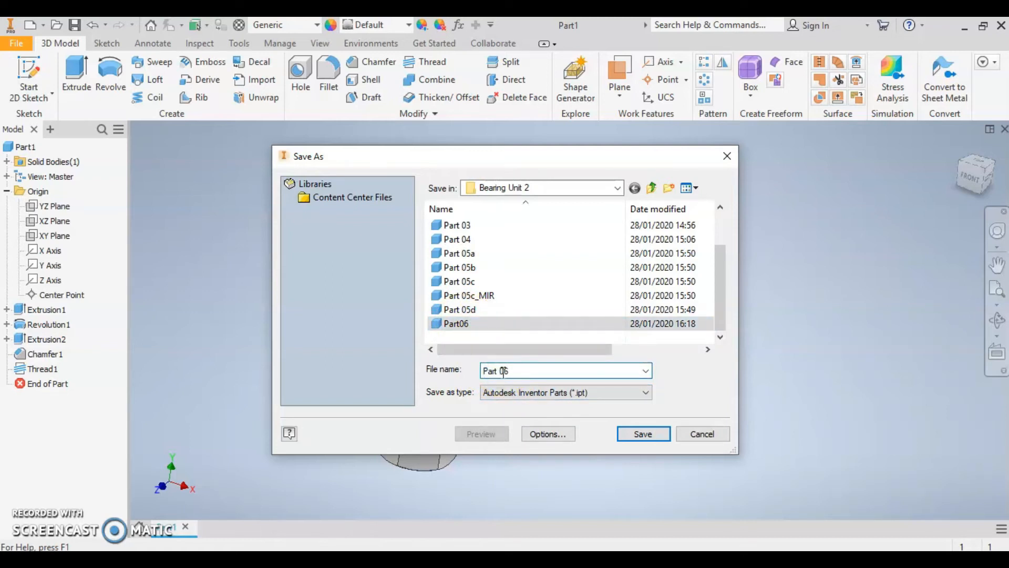
key(BackSpace)
text(7)
key(Return)
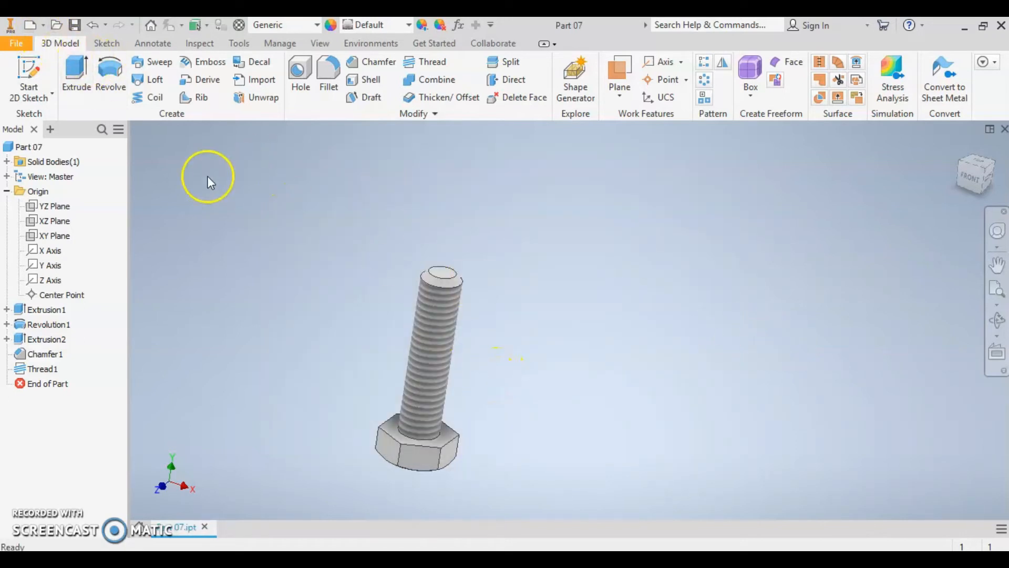
- Save the bolt under the new file name Part 08 in the Bearing Unit 2 folder
click(16, 43)
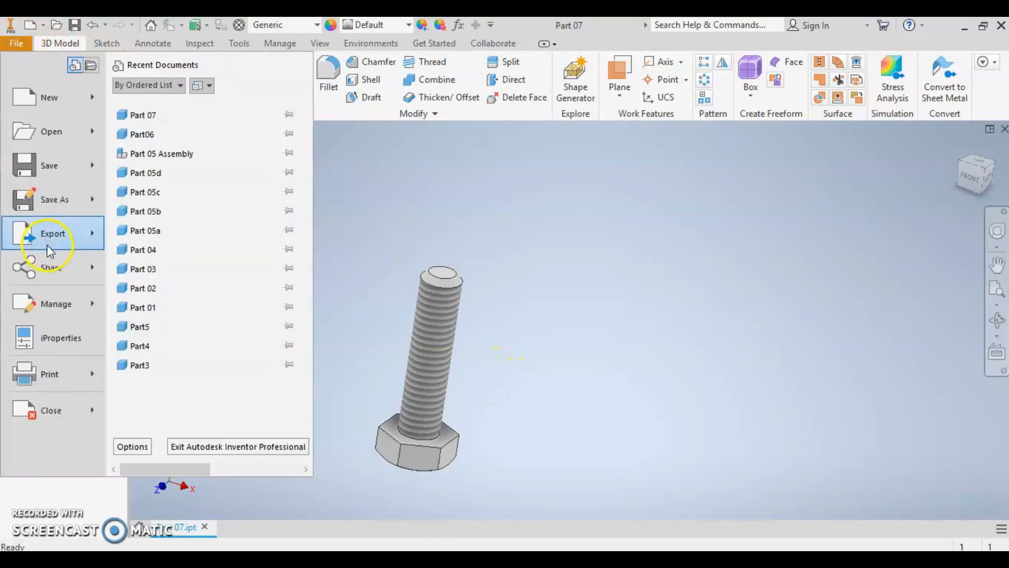
click(53, 201)
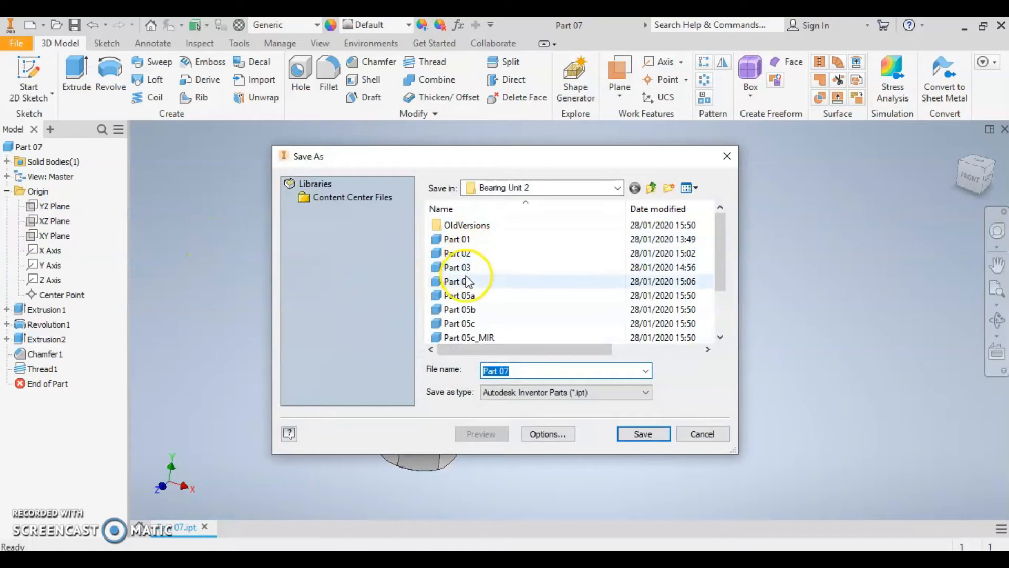
scroll(481, 316, down, 2)
click(455, 323)
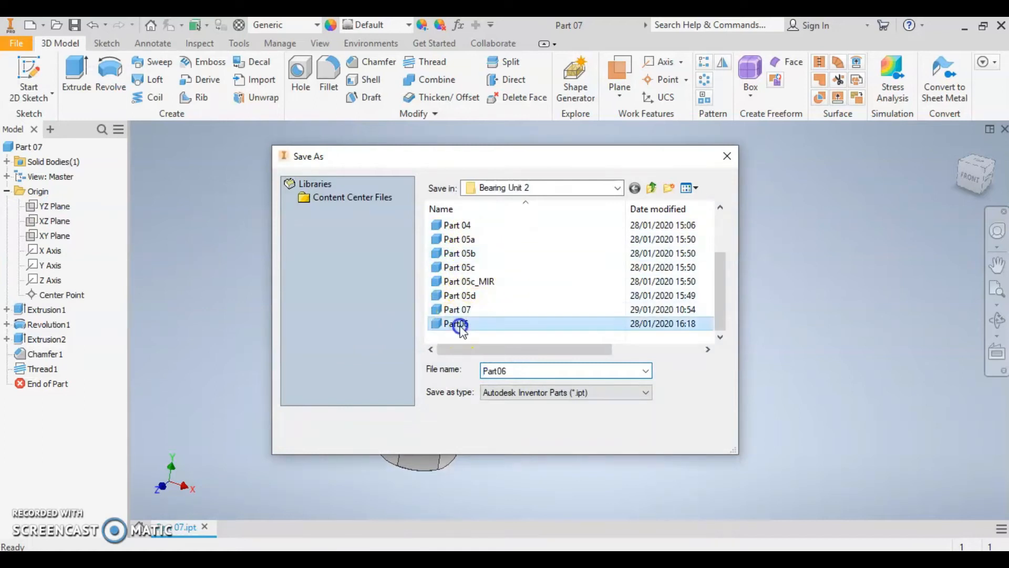
double_click(505, 370)
click(498, 370)
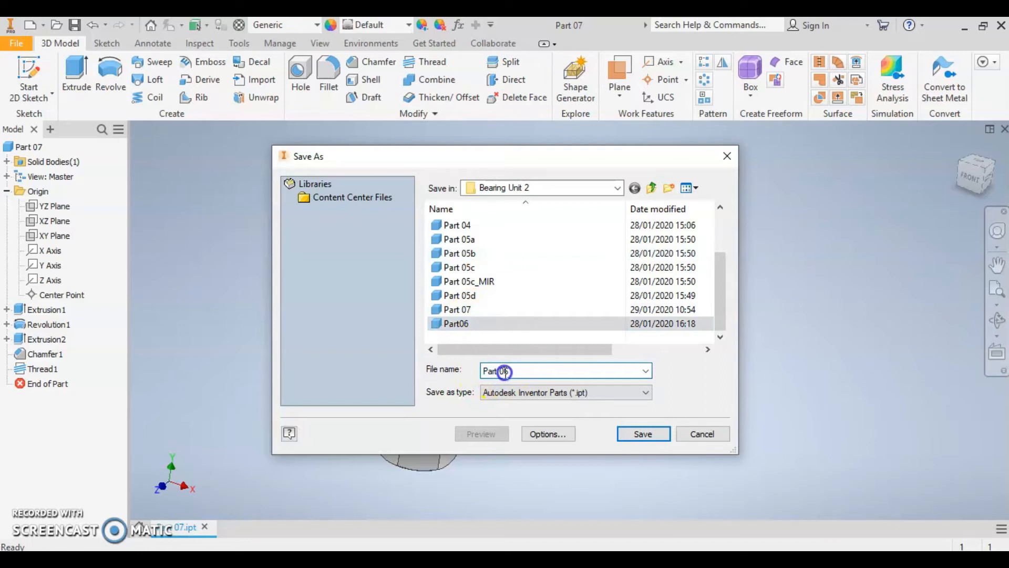
key(BackSpace)
text(8)
click(642, 433)
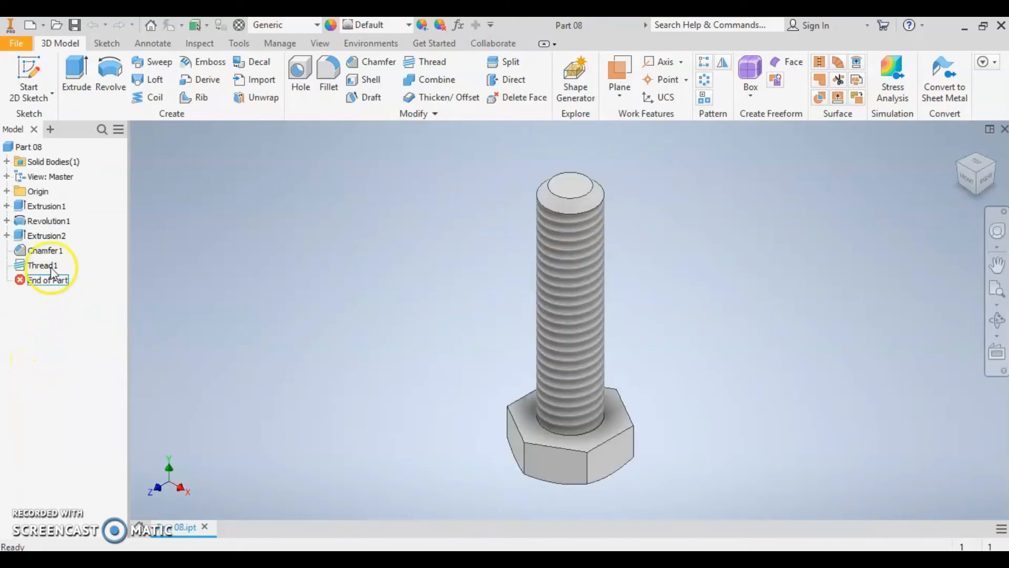
- Set the shank extrusion's distance to 45 mm and save the part
click(53, 237)
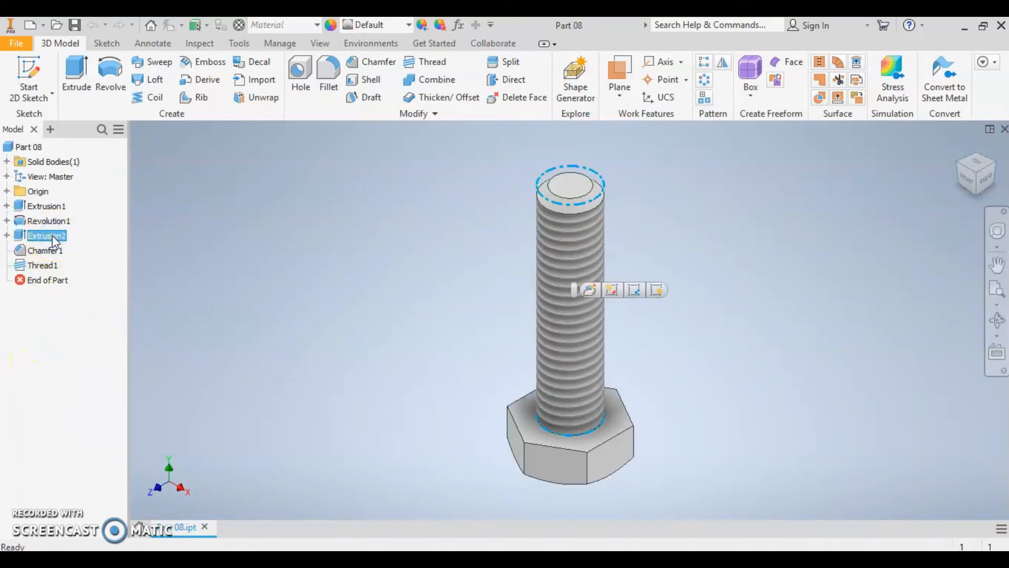
right_click(54, 241)
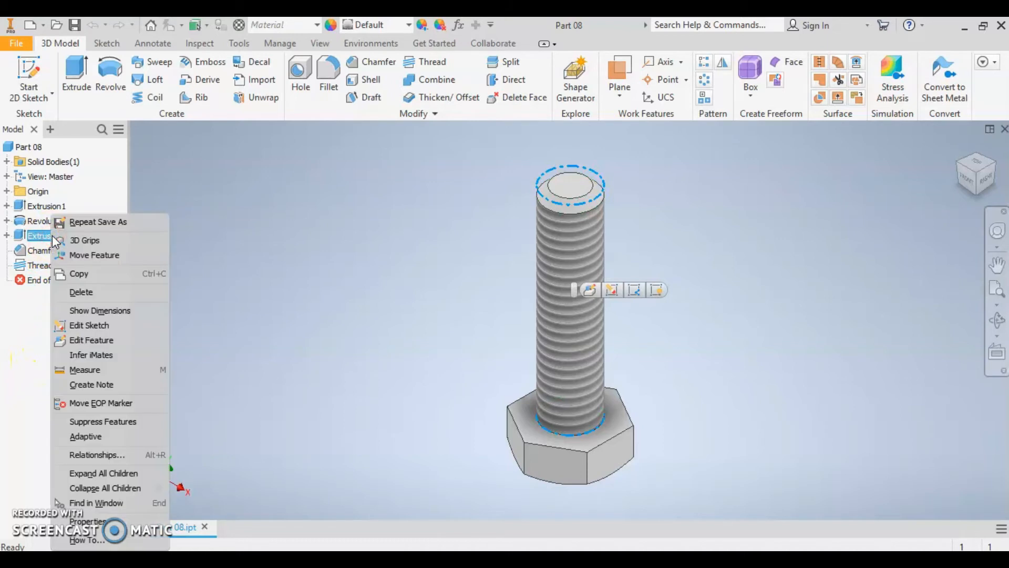
click(89, 339)
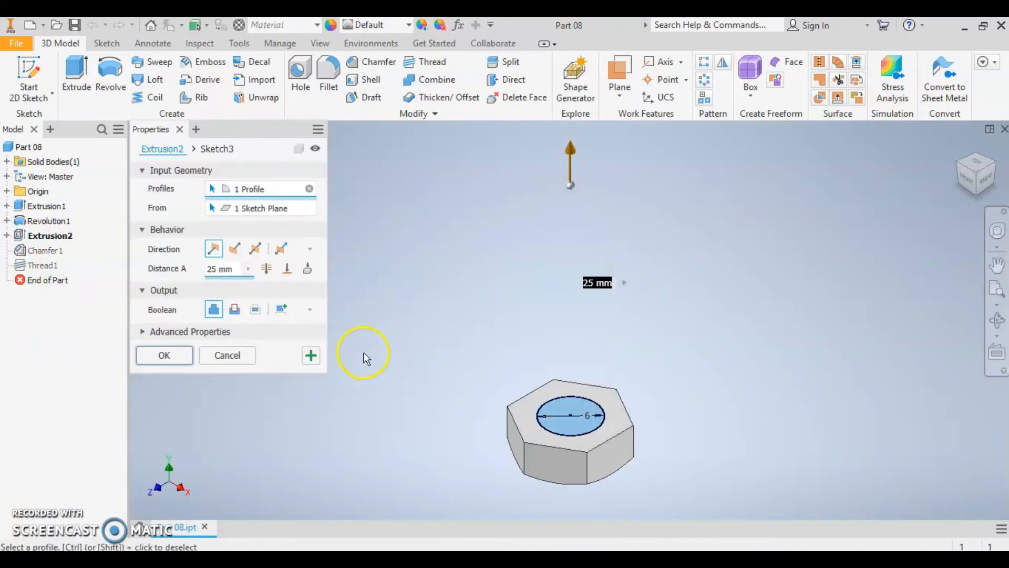
click(225, 270)
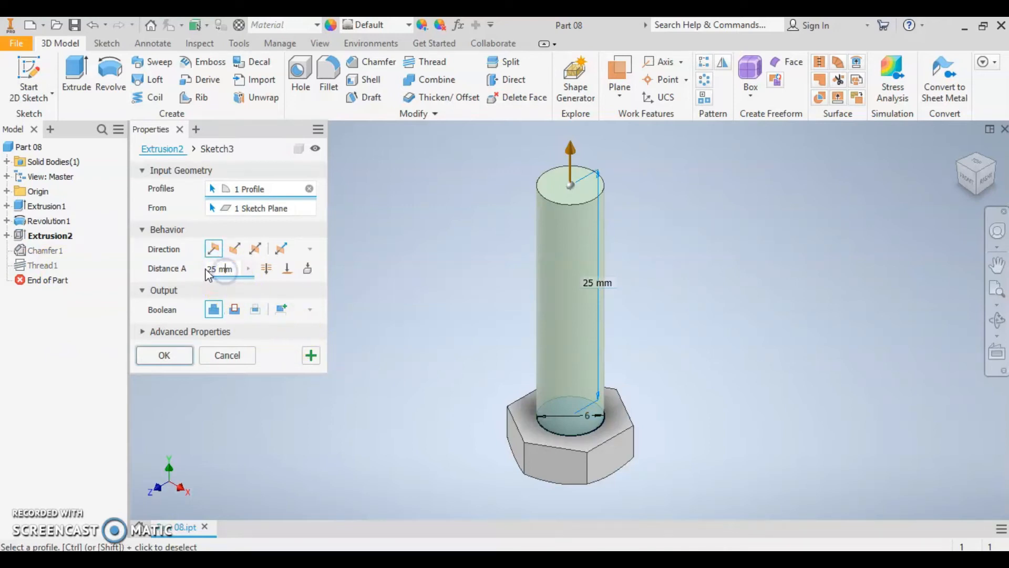
click(194, 276)
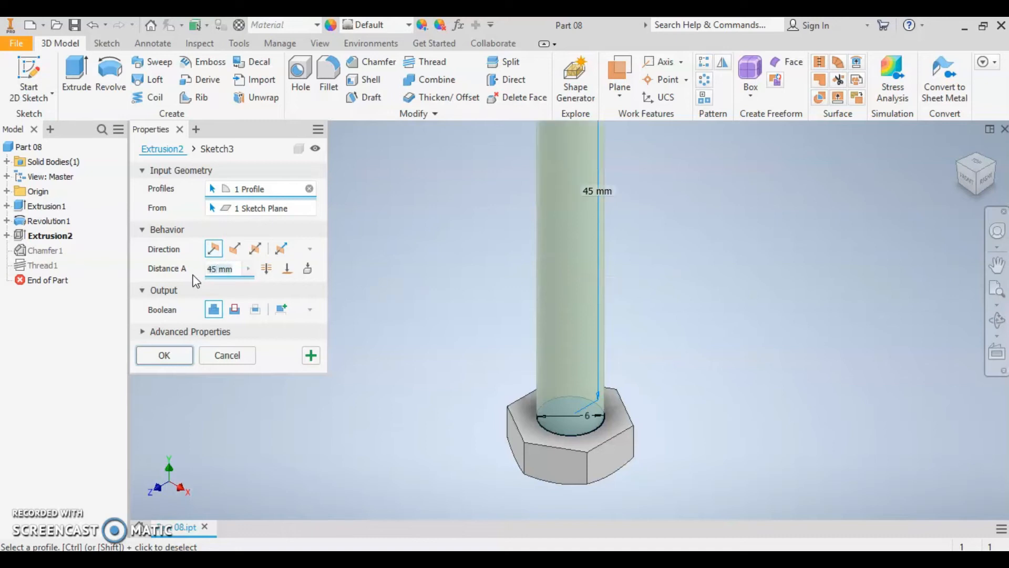
click(156, 349)
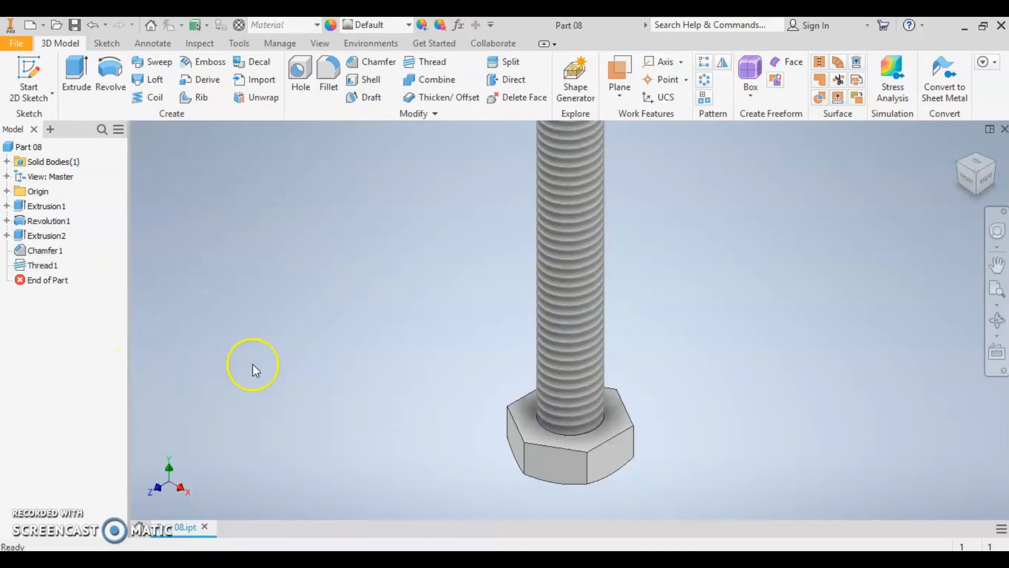
scroll(430, 369, down, 4)
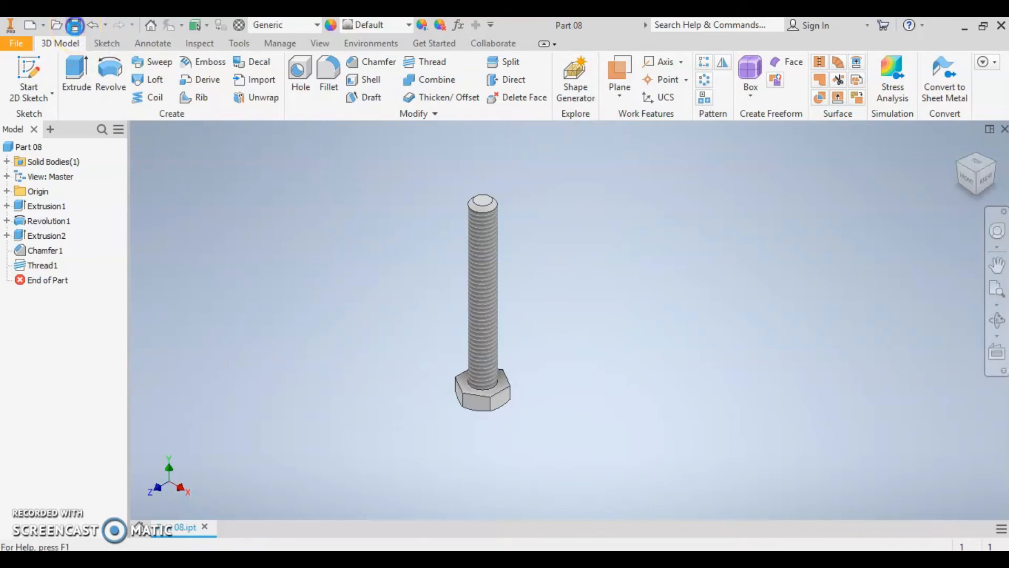
click(39, 44)
- Create a new part from the metric Standard (mm) template and start a sketch on its XZ plane
click(27, 25)
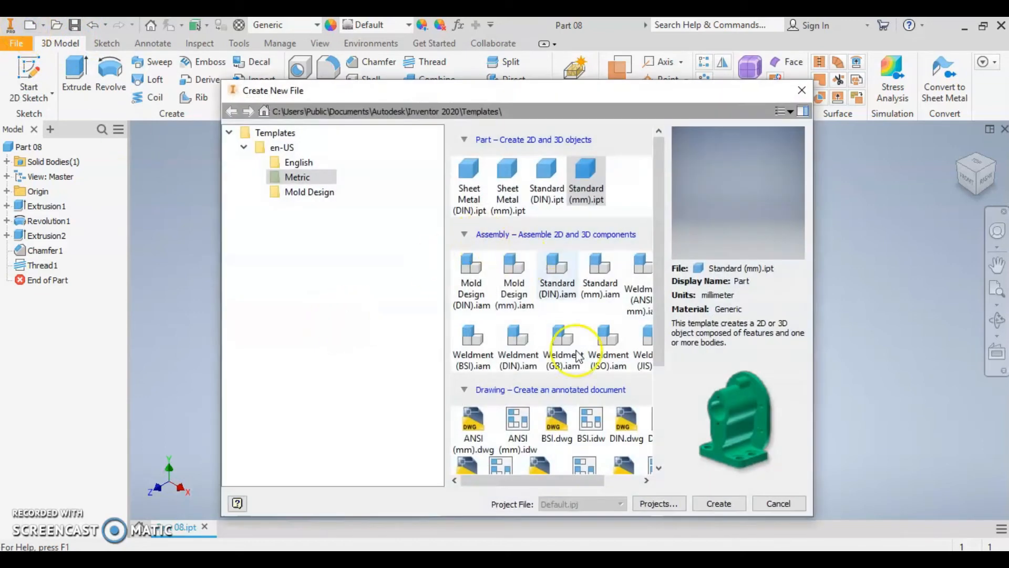
click(718, 503)
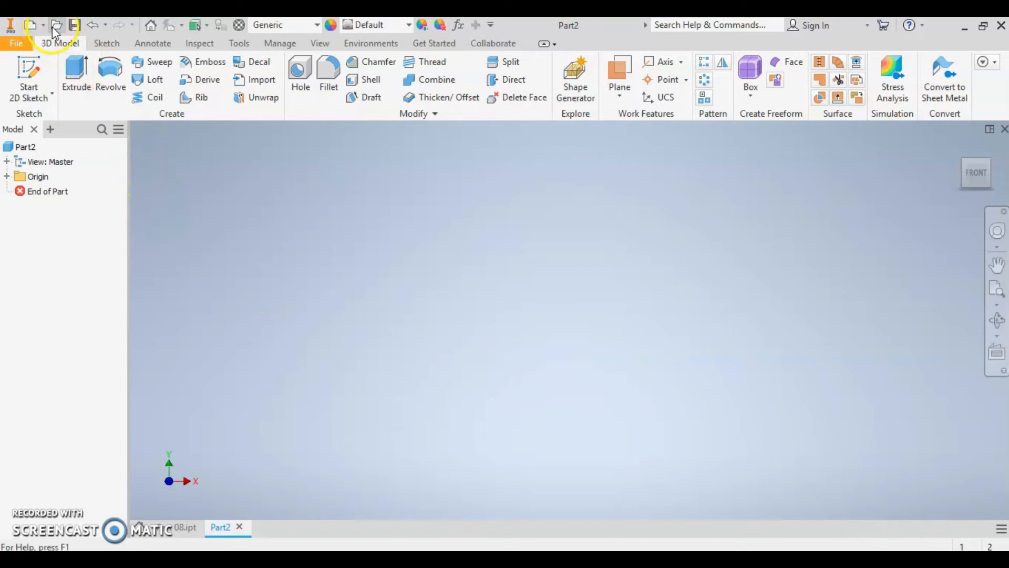
click(8, 177)
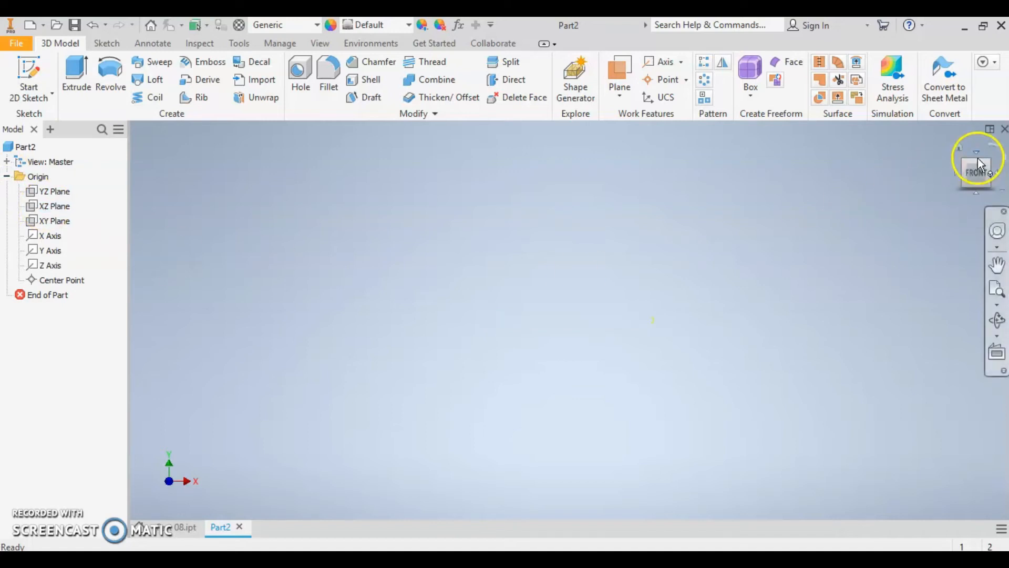
click(960, 147)
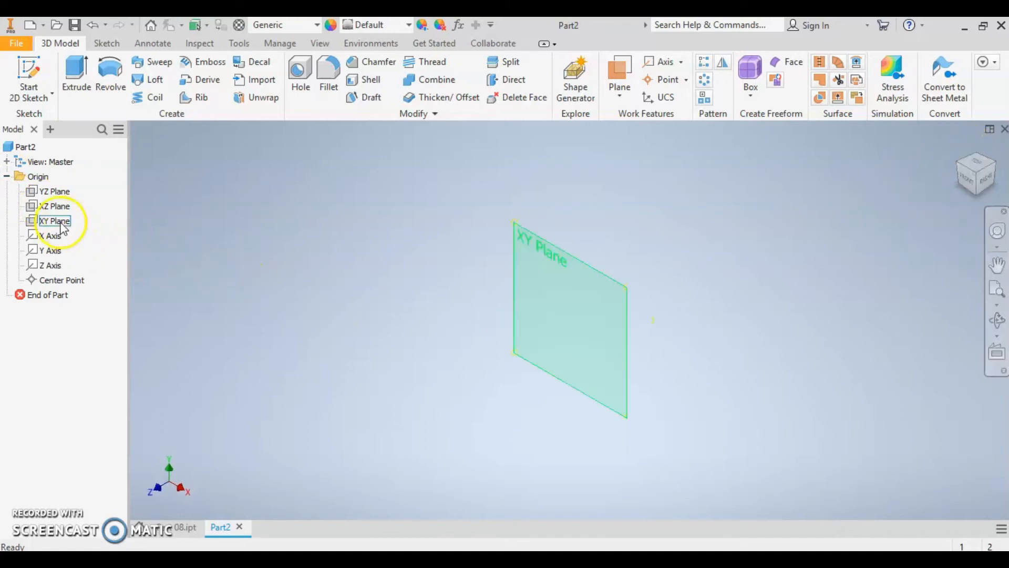
click(61, 210)
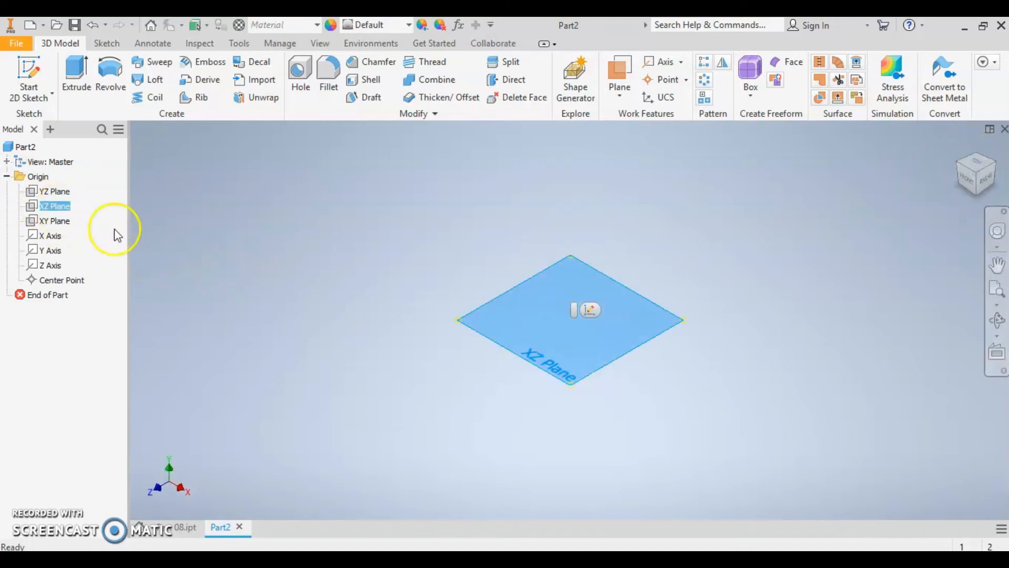
click(591, 311)
- Sketch a 12 mm diameter circle centred on the origin
click(112, 68)
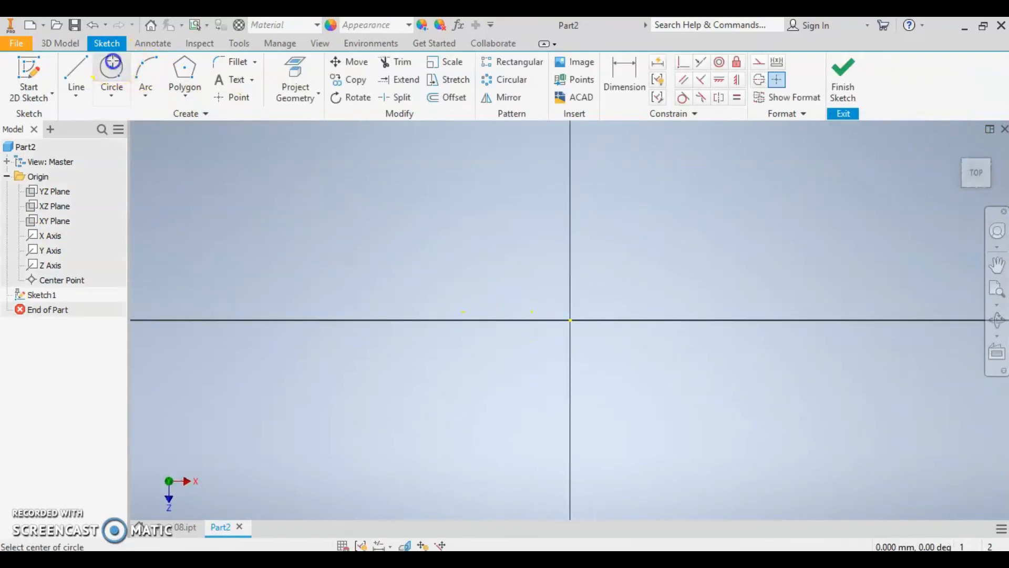
click(570, 320)
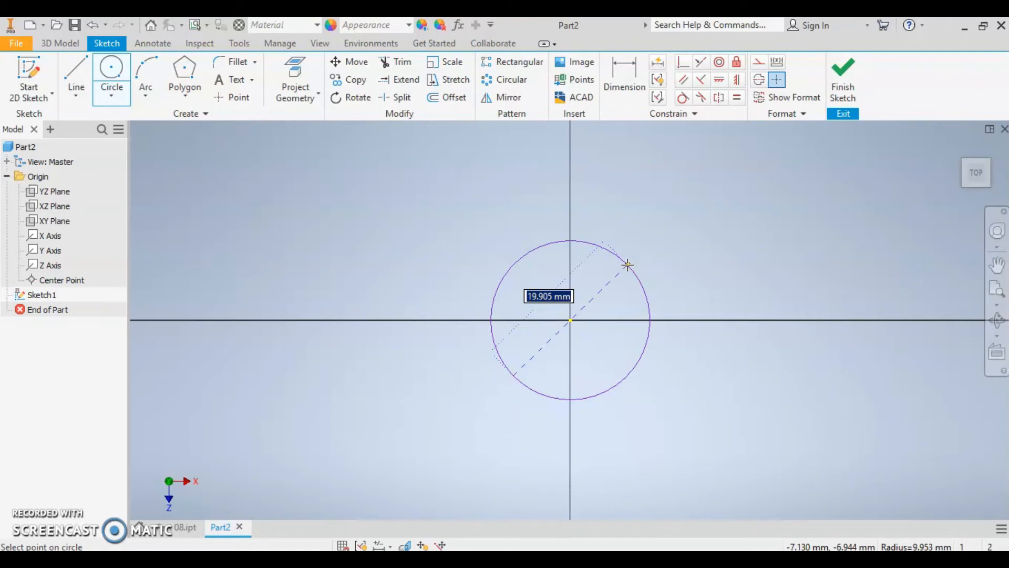
text(12)
key(Tab)
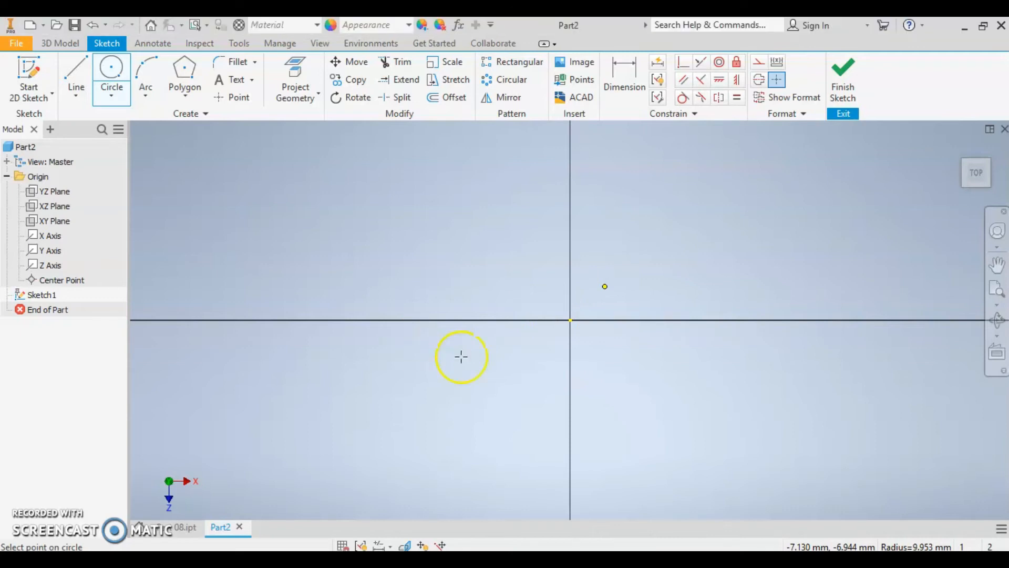
scroll(459, 355, up, 5)
scroll(492, 352, down, 5)
scroll(491, 352, down, 6)
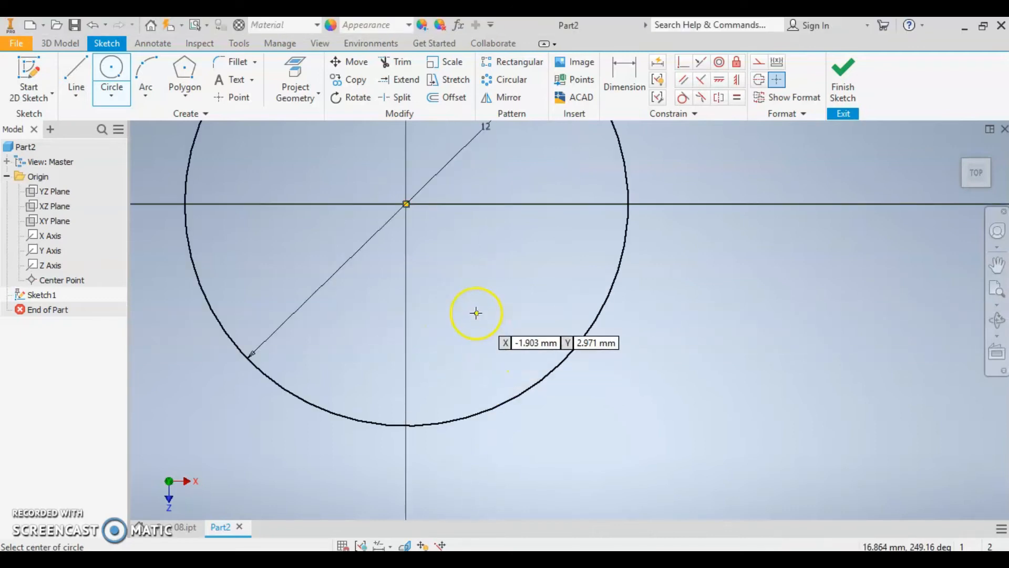
- Sketch a concentric 7 mm diameter circle centred on the origin and finish the sketch
scroll(476, 313, up, 3)
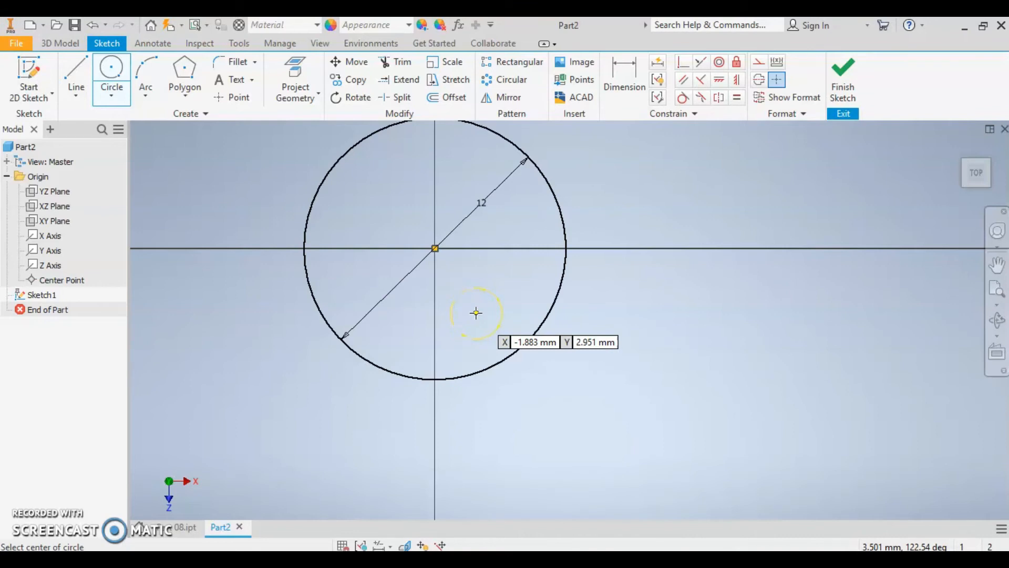
click(435, 248)
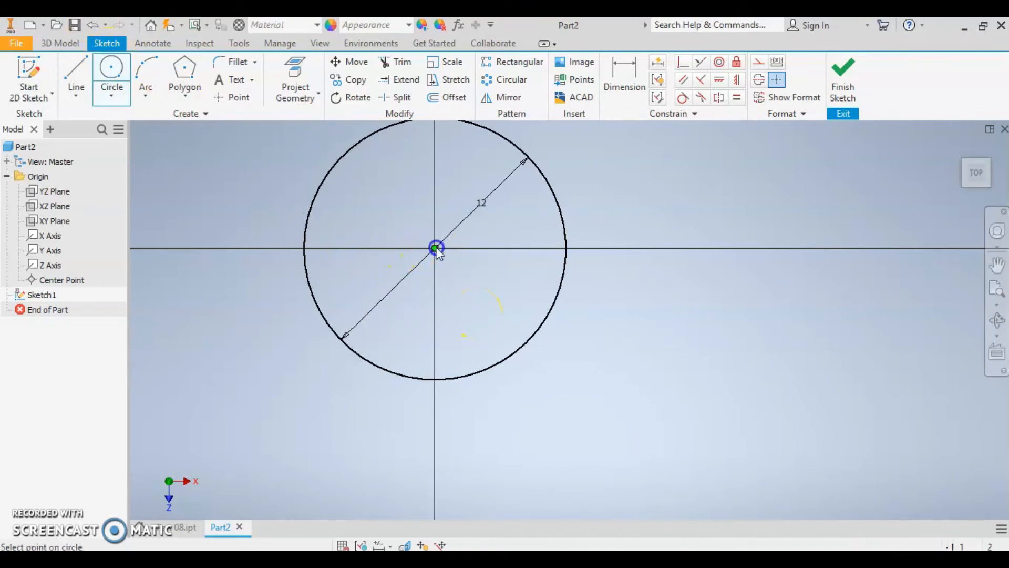
text(7)
key(Return)
key(Escape)
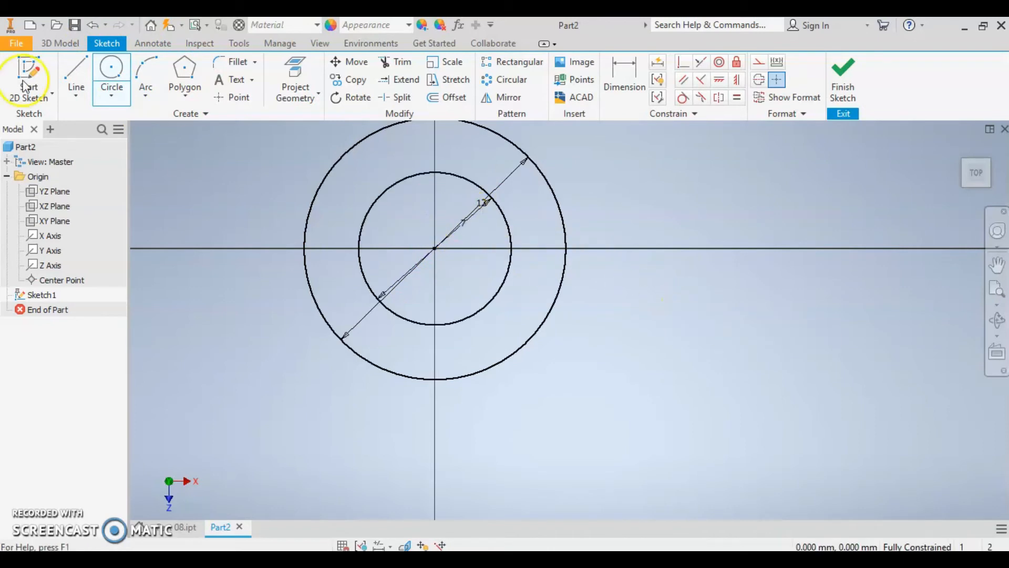
click(843, 77)
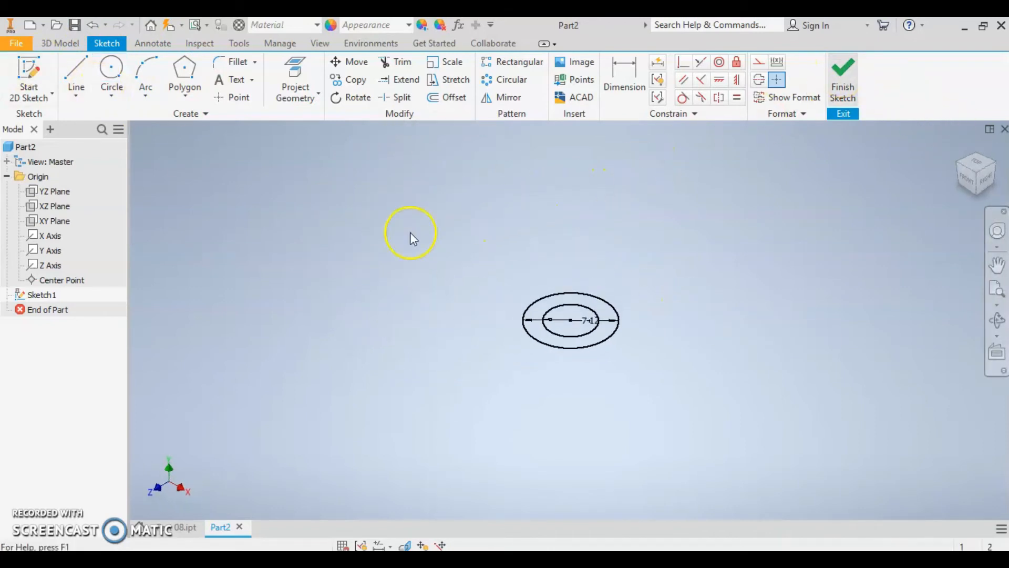
- Extrude the ring profile between the two circles by 1.6 mm
click(84, 76)
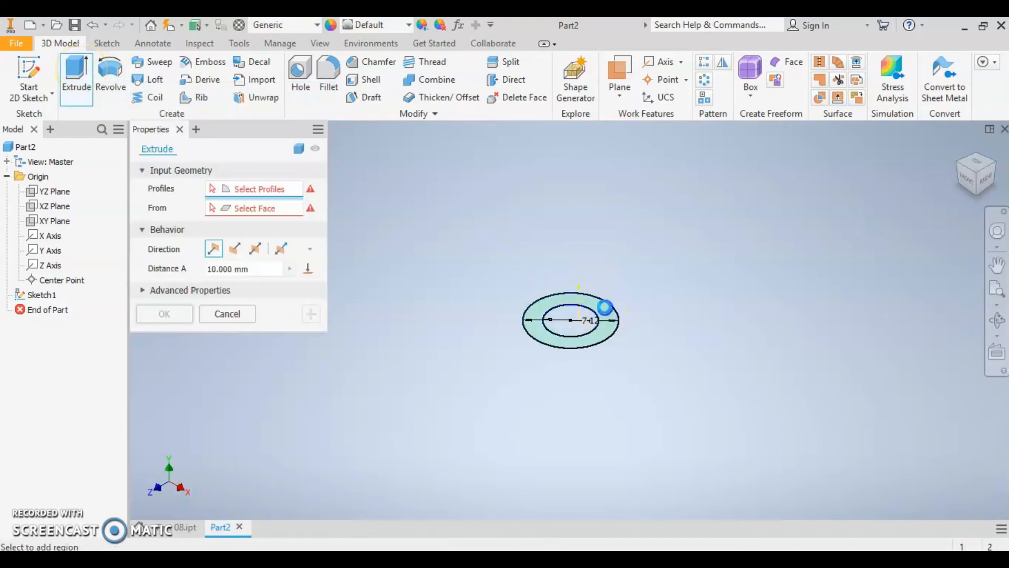
click(604, 307)
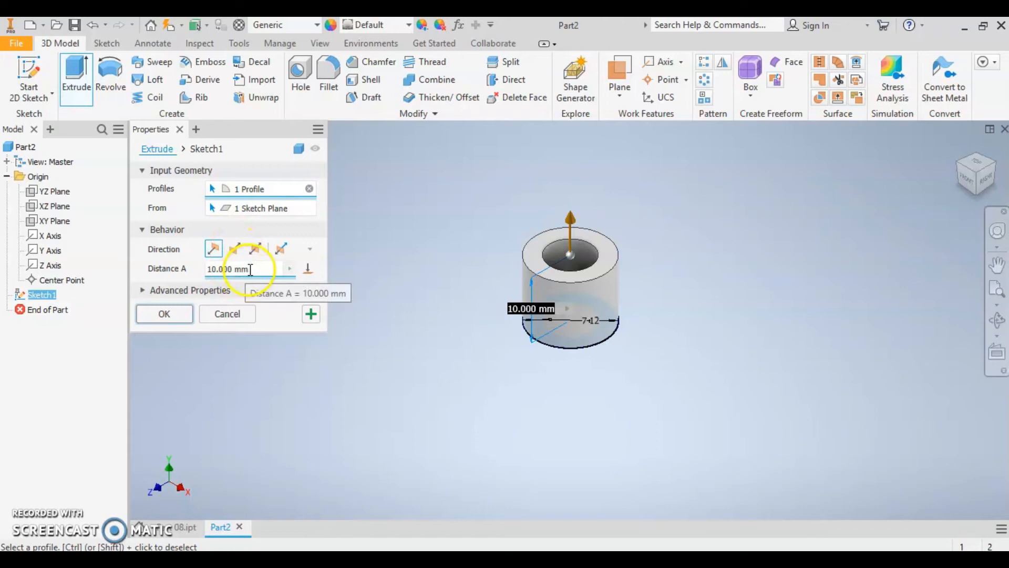
drag(251, 269, 208, 283)
text(1.6)
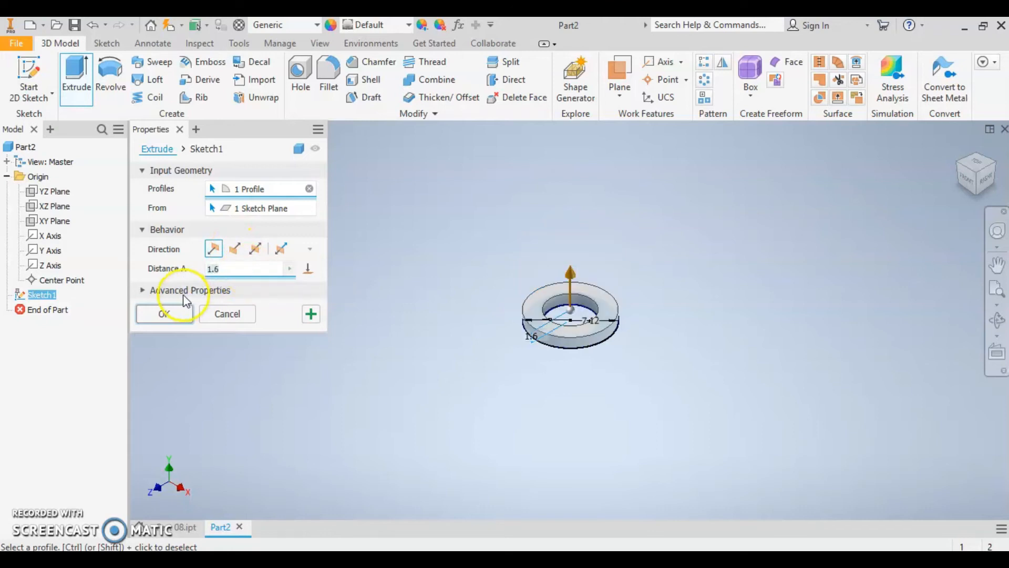
click(154, 320)
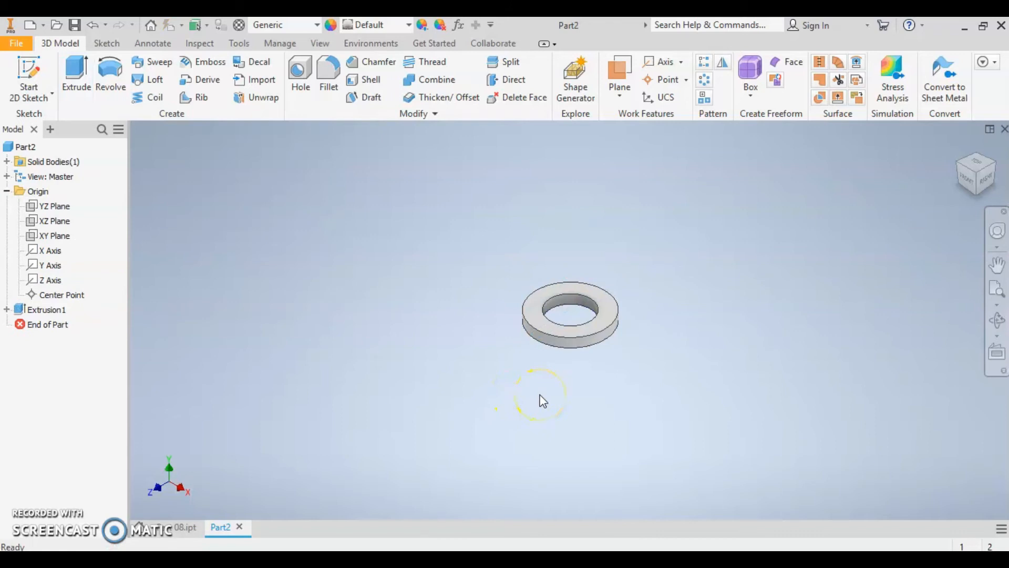
- While saving, rename the existing Part06 file as Part 06, and save the new part as Part 09 in the Bearing Unit 2 folder
click(75, 24)
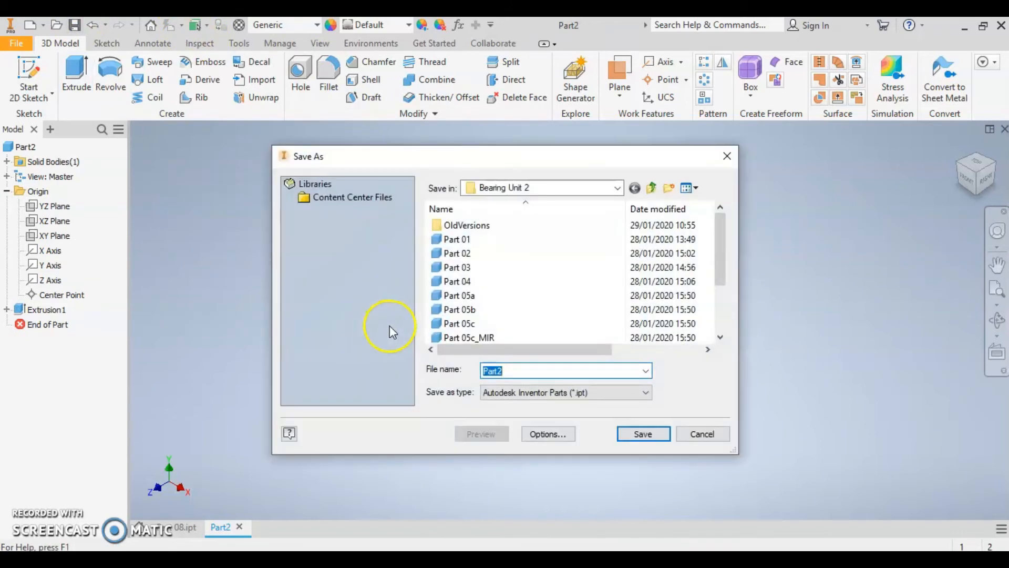
scroll(481, 328, down, 2)
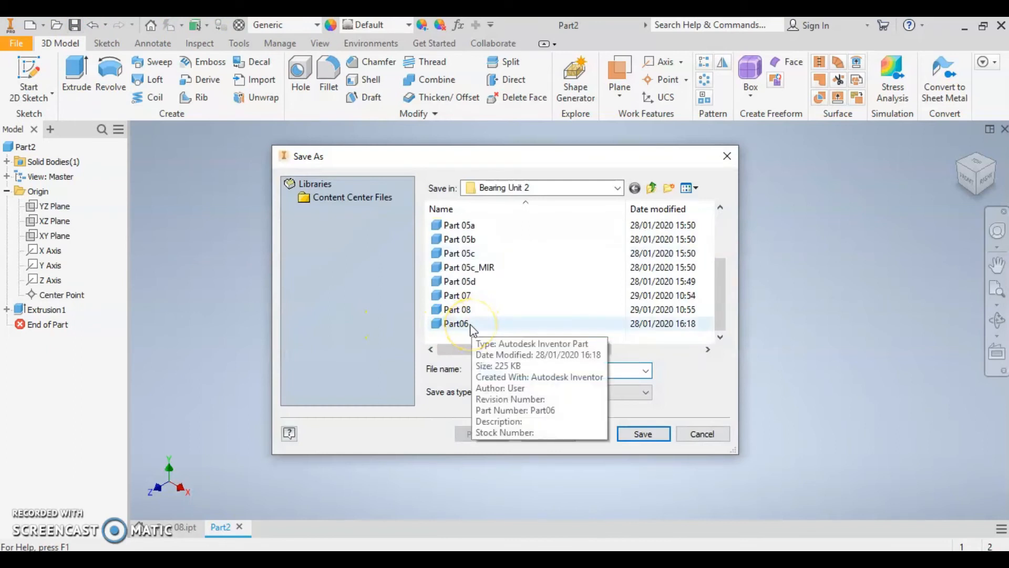
click(471, 326)
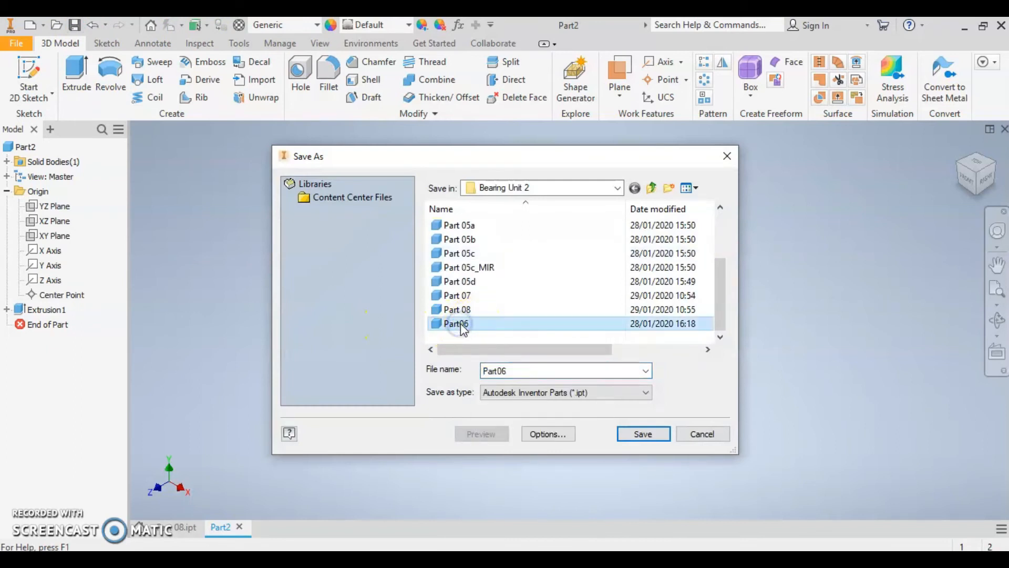
key(Return)
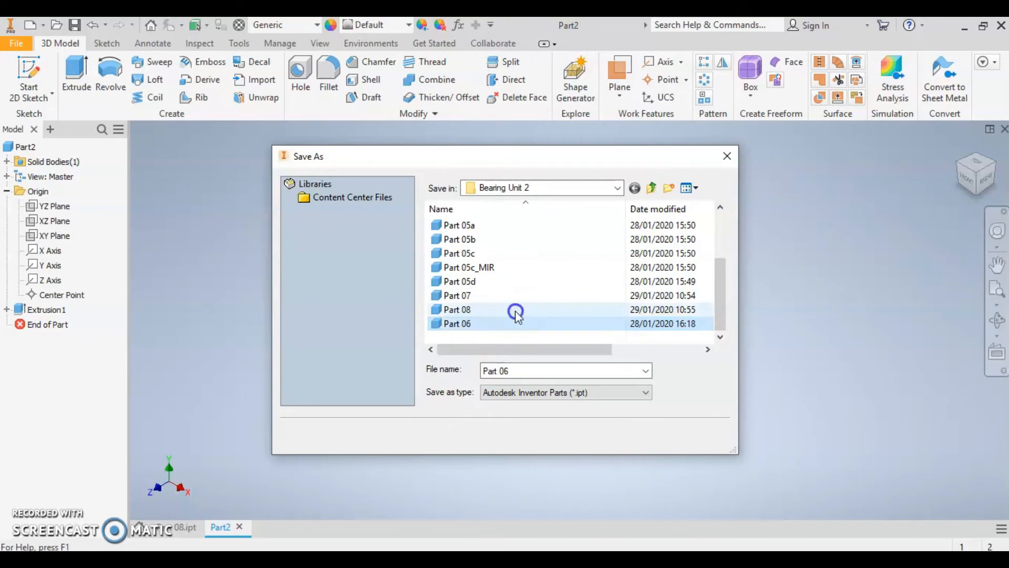
click(507, 376)
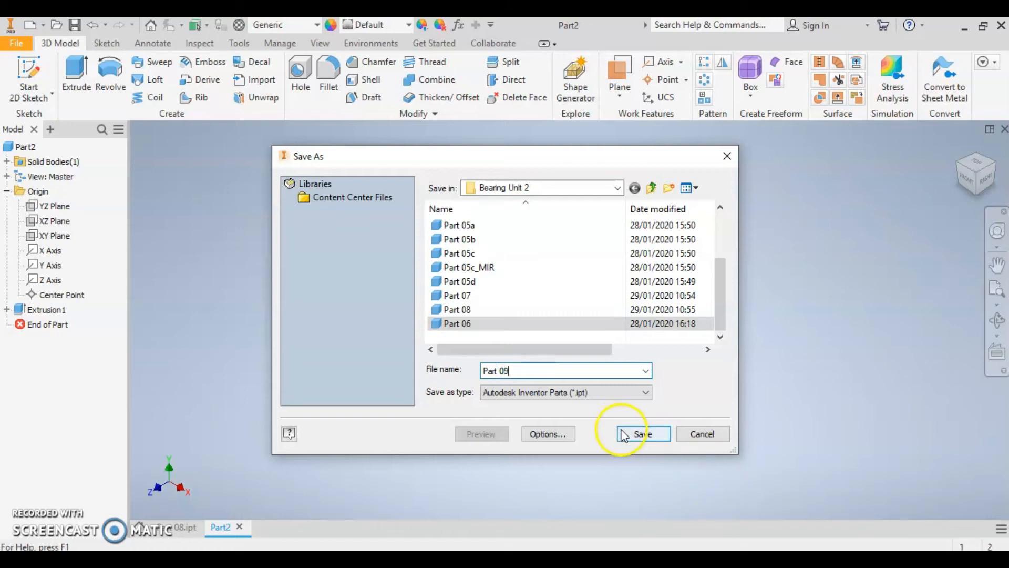
click(638, 434)
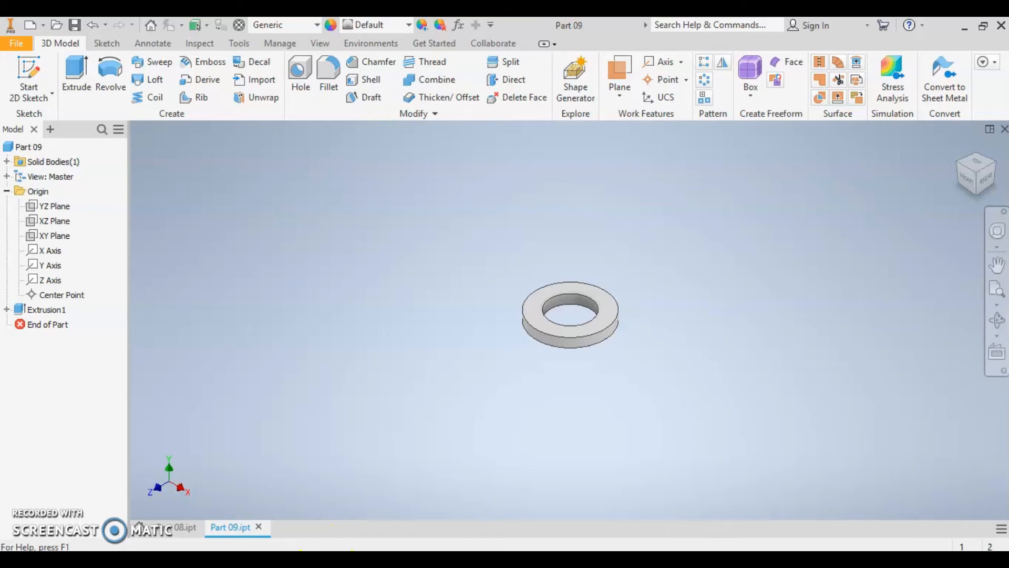
- Switch to the PDF drawing in Adobe Acrobat Reader, check the hexagonal nut's dimensions below the washer, and return to Inventor
mouse_move(494, 549)
click(565, 515)
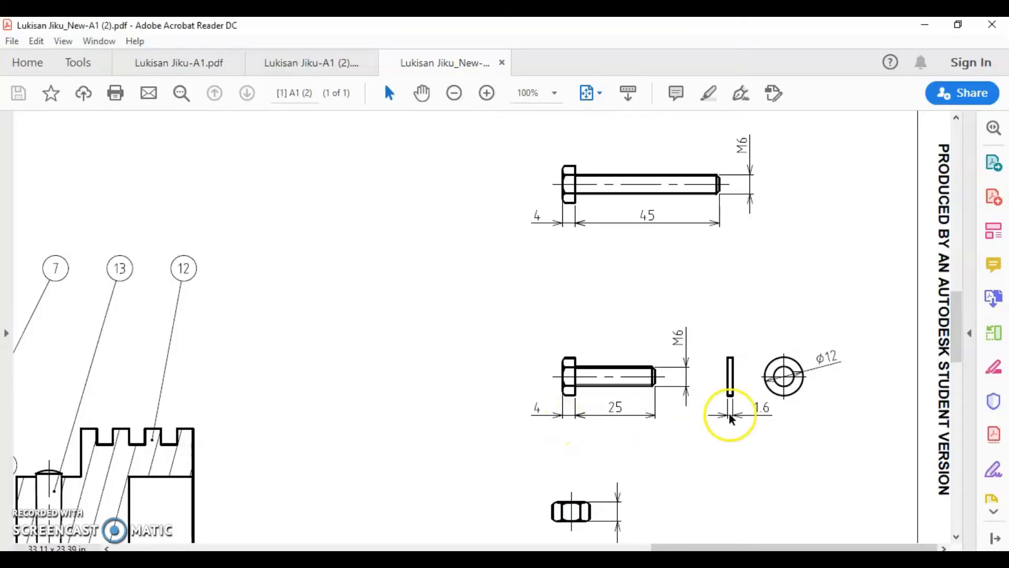
scroll(728, 415, down, 1)
scroll(728, 415, down, 1)
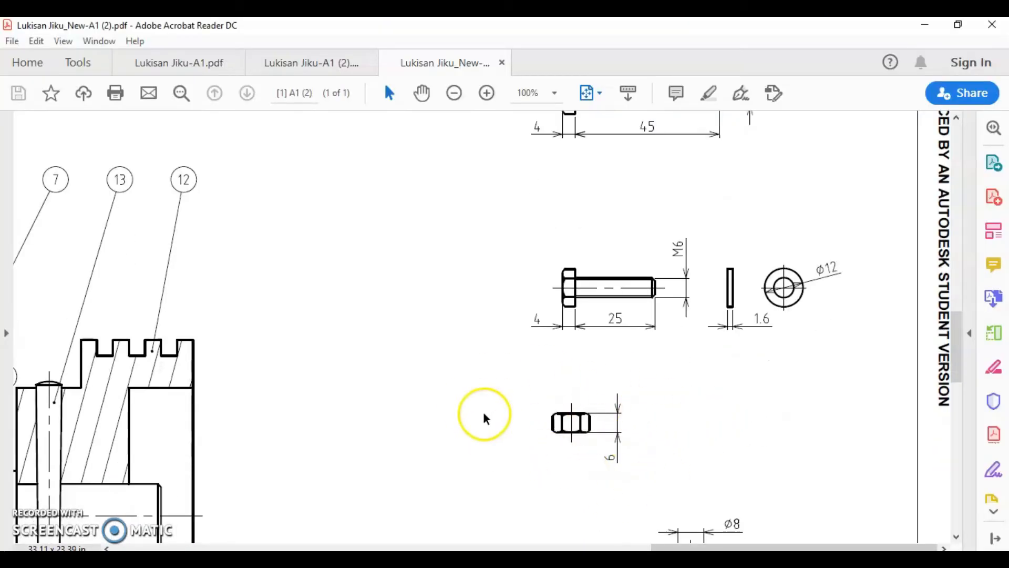
key(alt+Tab)
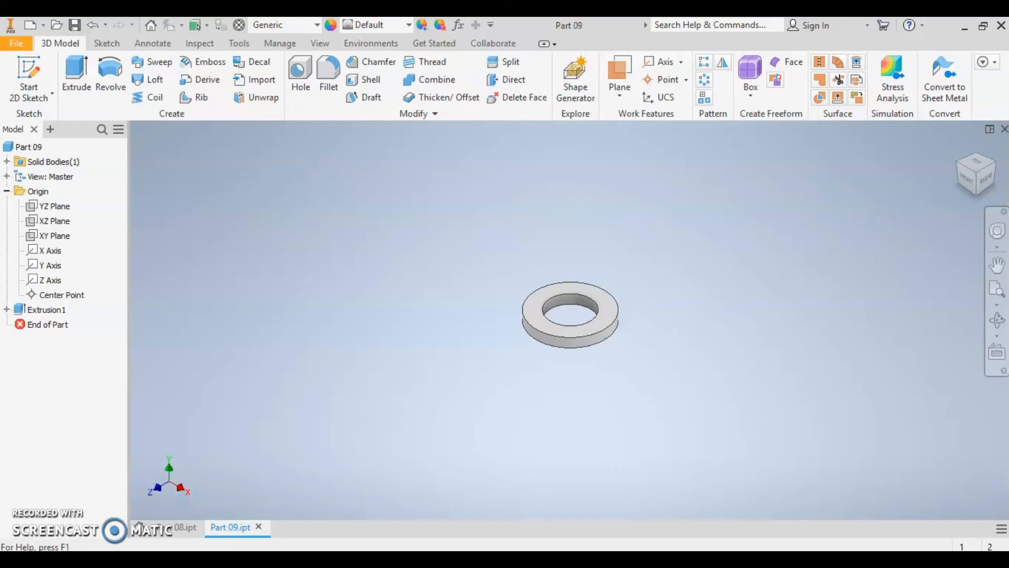
- Save the washer, create a new part from the metric Standard (mm).ipt template and start a sketch on its XZ plane
click(74, 24)
click(29, 25)
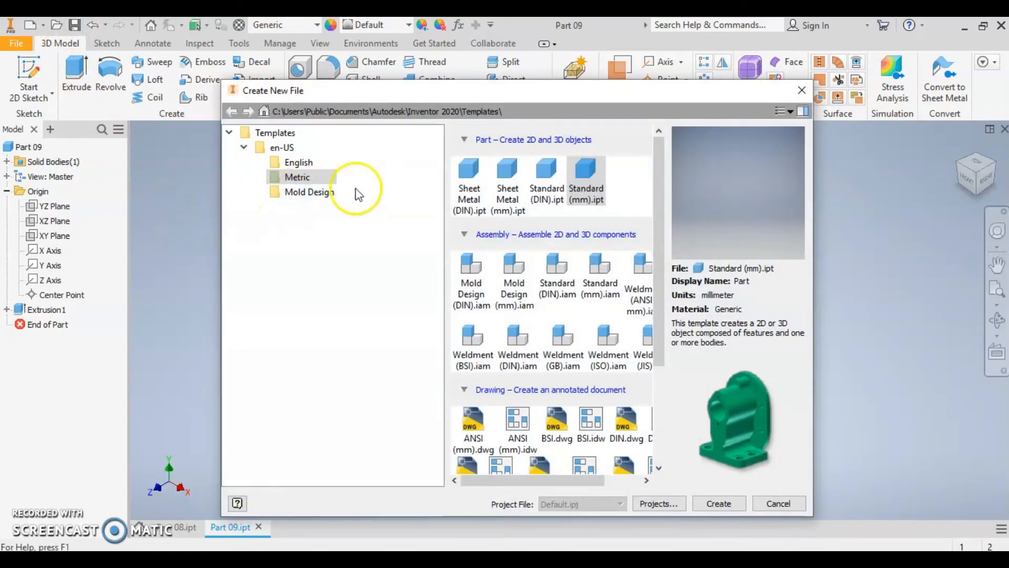
click(719, 503)
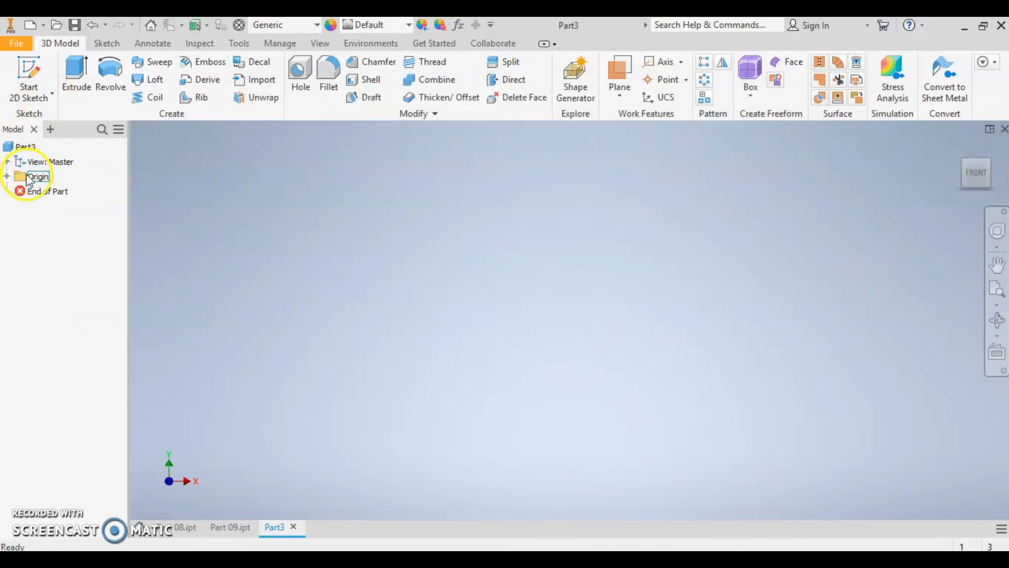
click(7, 176)
click(56, 206)
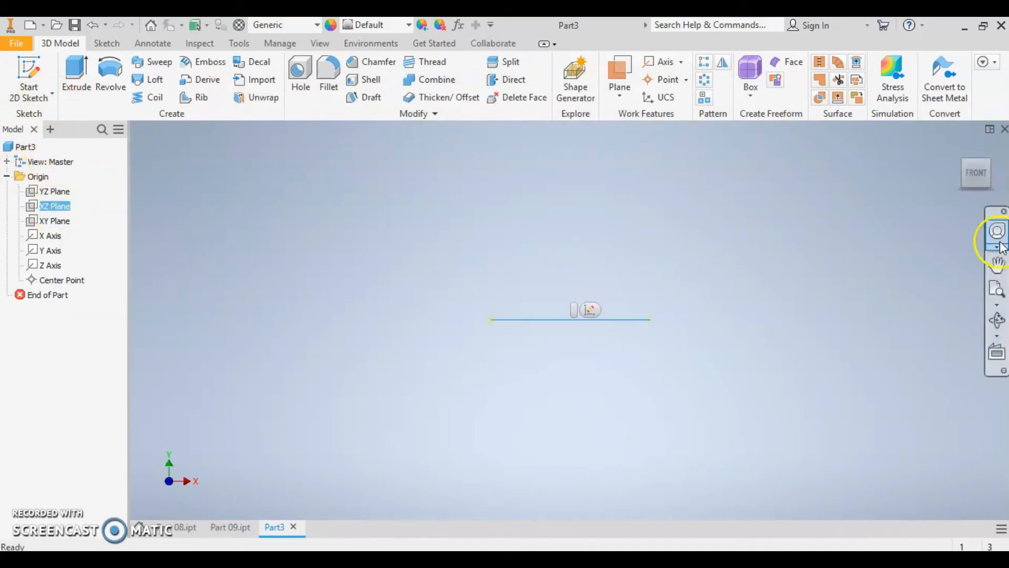
click(961, 147)
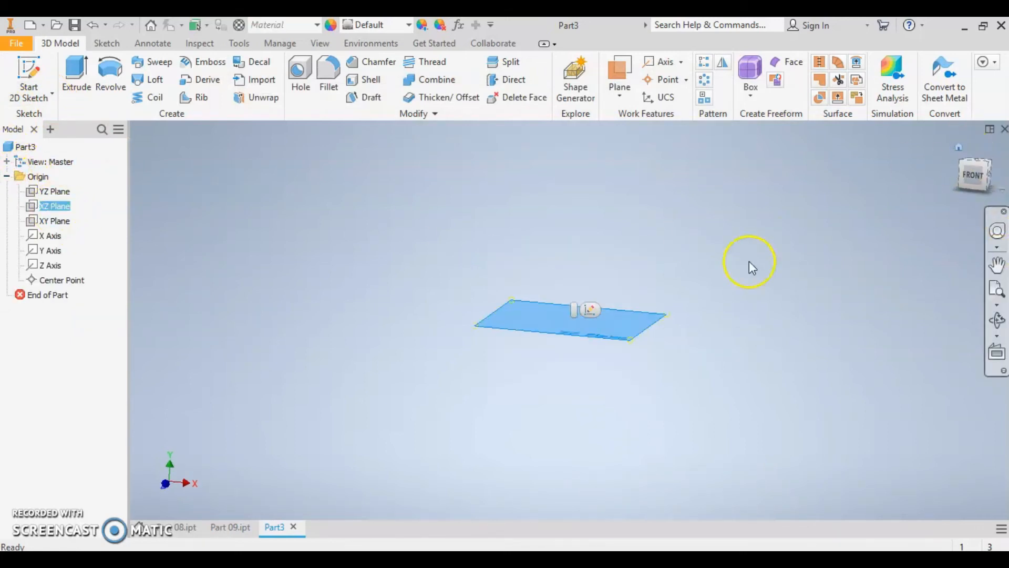
click(588, 311)
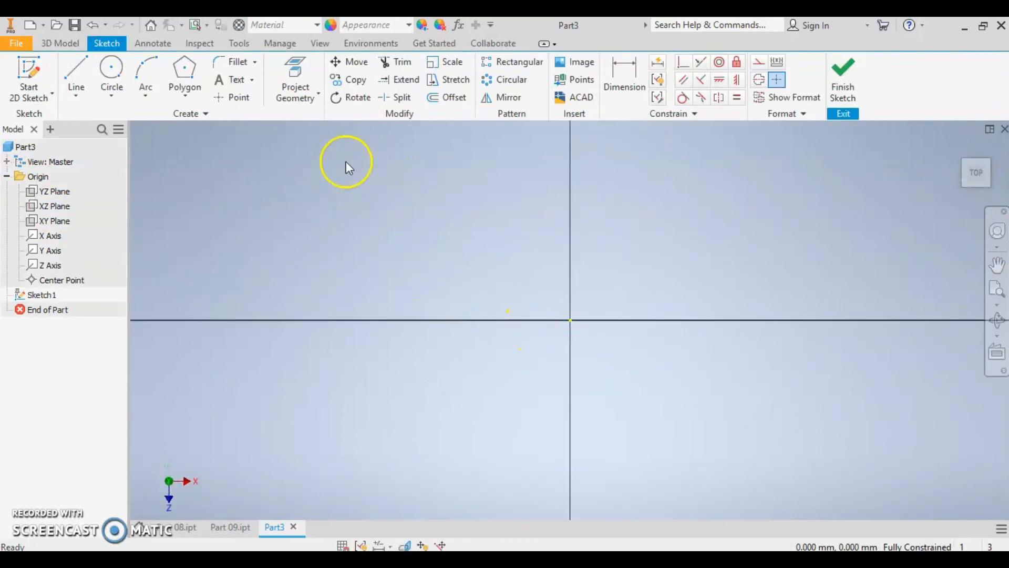
- Sketch a circumscribed six-sided polygon centred on the origin, about 22.5 mm across flats
click(190, 102)
click(206, 383)
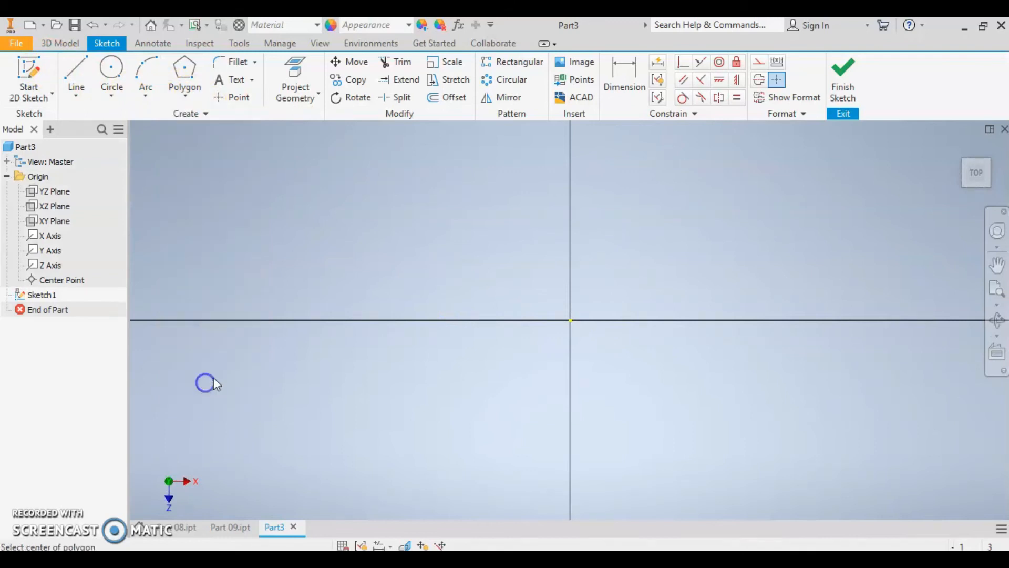
click(170, 164)
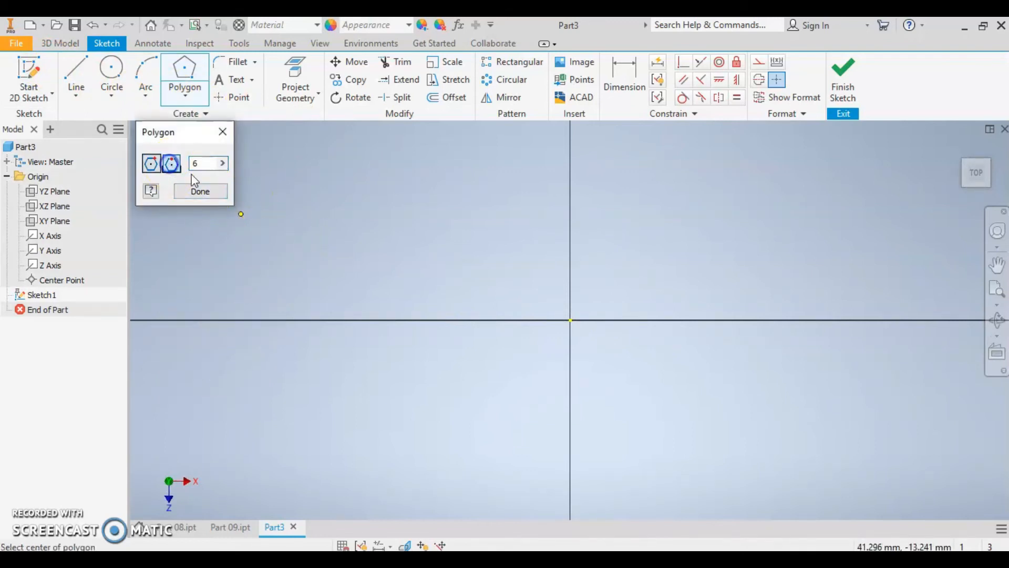
click(571, 320)
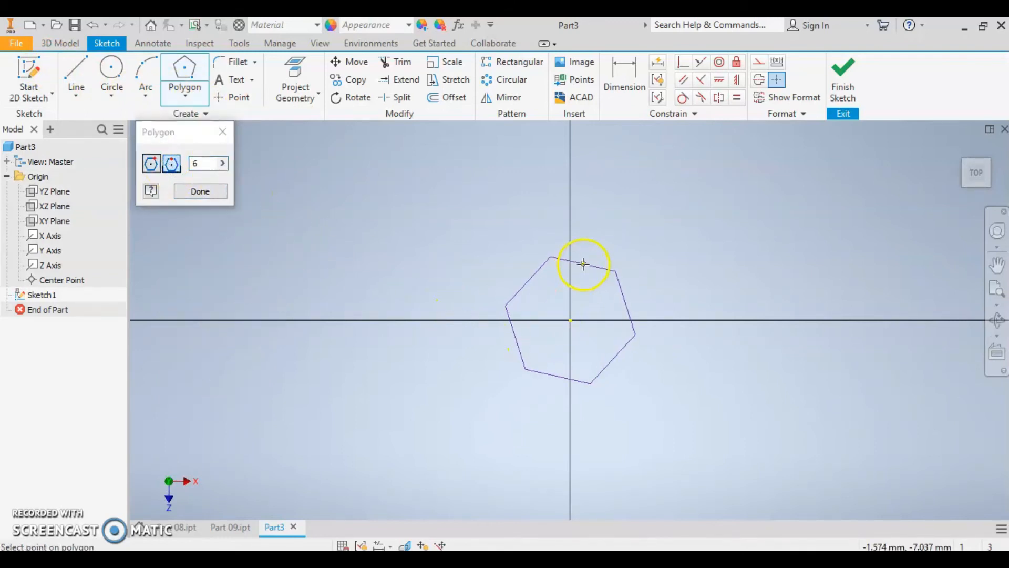
click(589, 234)
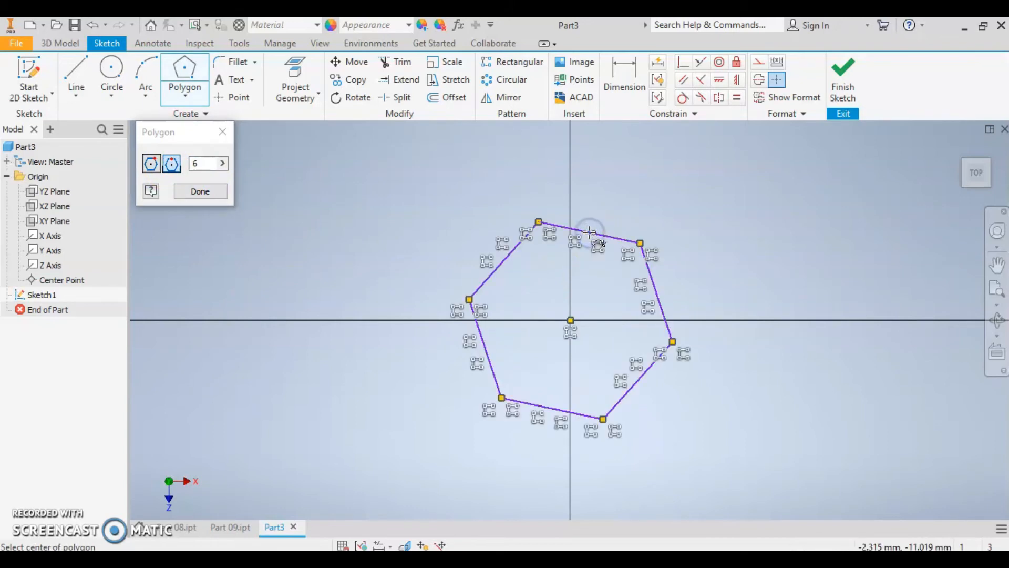
key(Escape)
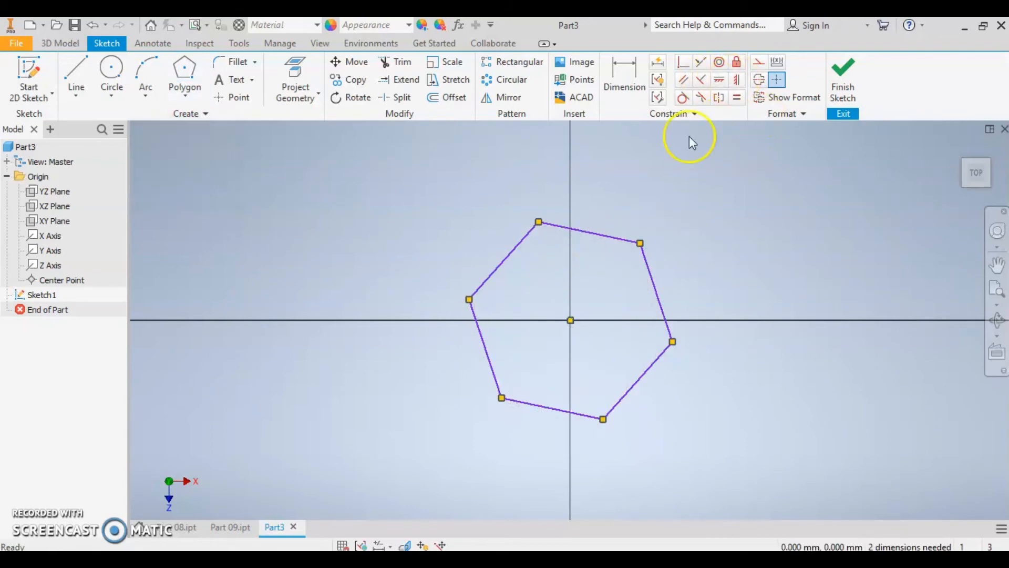
- Constrain one hexagon side vertical, dimension the distance between opposite vertical sides as 10 mm and finish the sketch
click(482, 335)
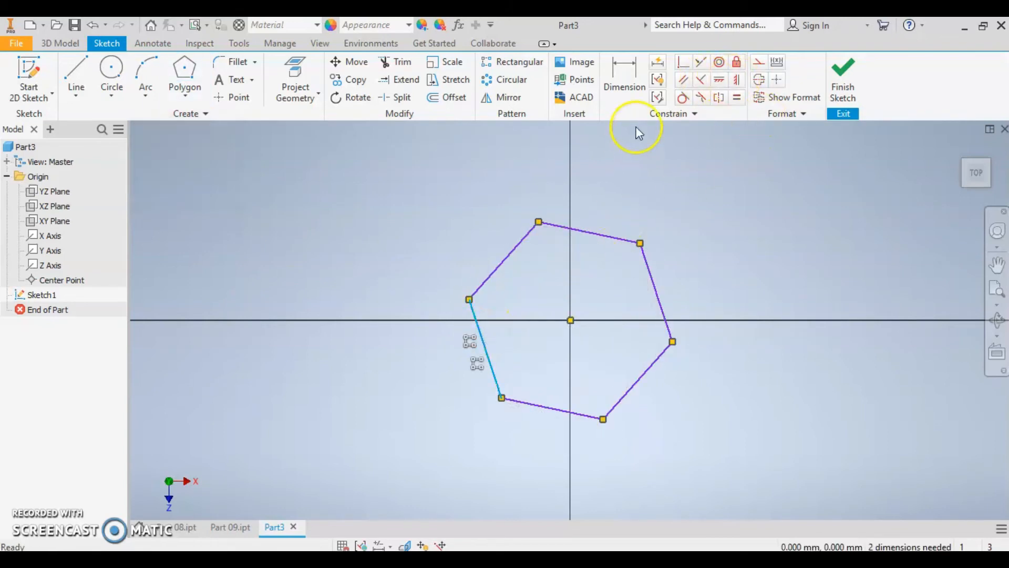
click(735, 81)
click(628, 77)
click(480, 345)
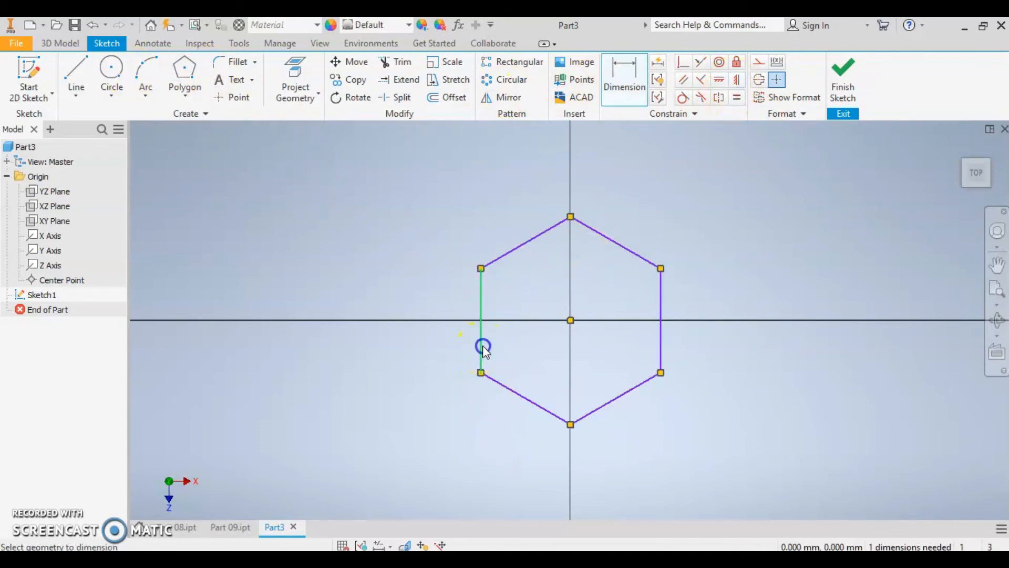
click(661, 342)
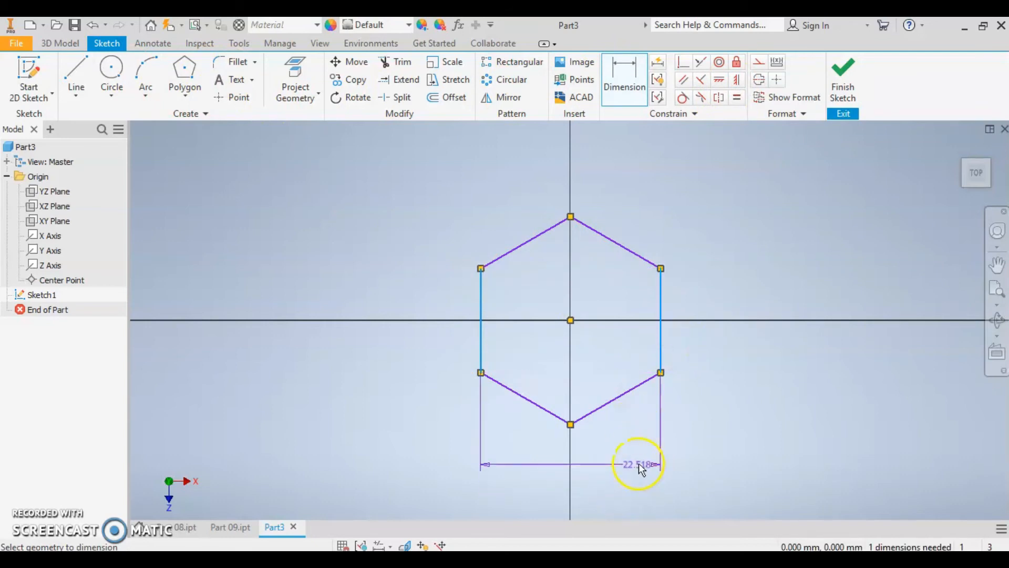
click(640, 461)
text(10)
key(Return)
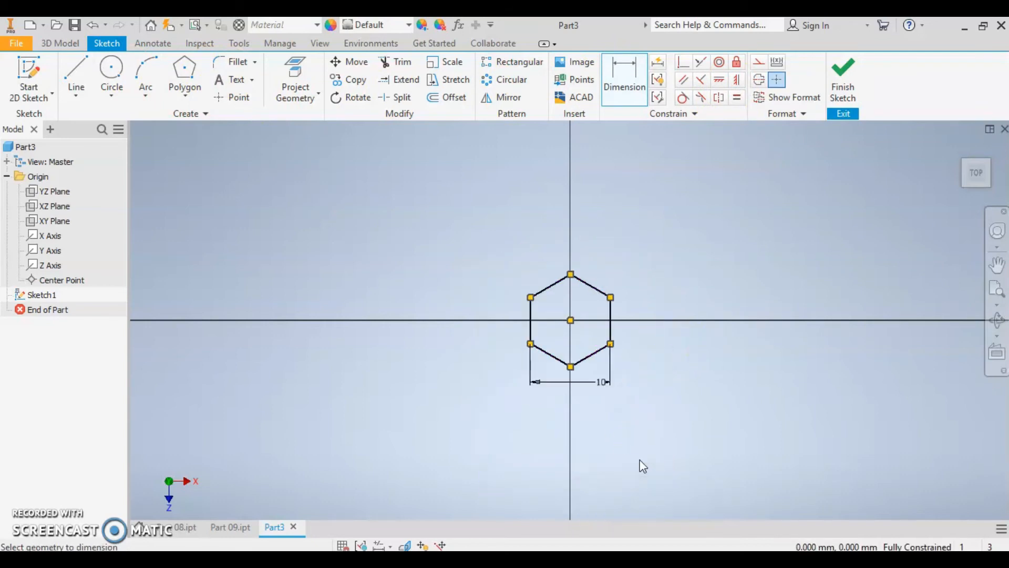
click(843, 78)
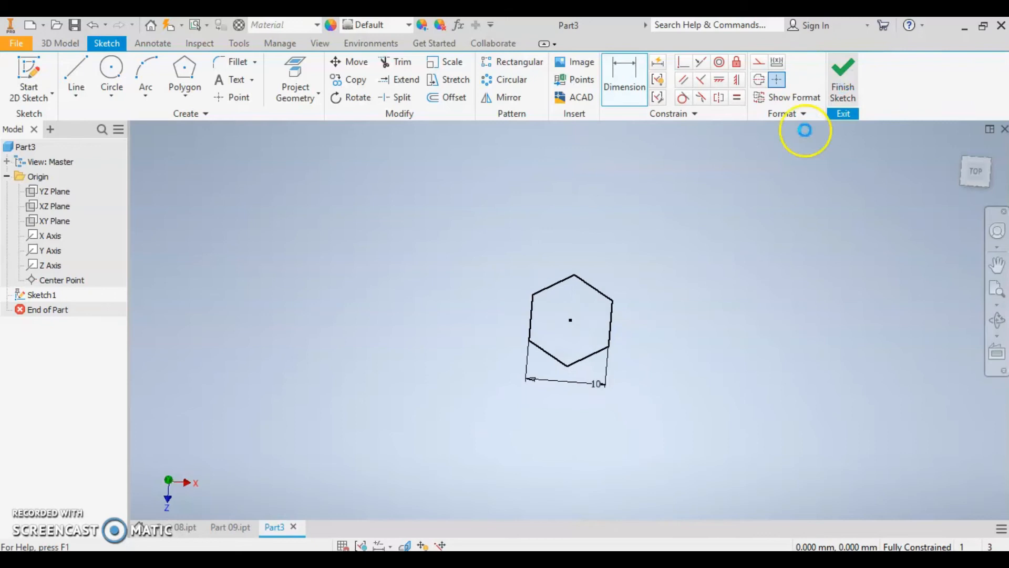
- Extrude the hexagon symmetrically about the sketch plane with a total distance of 6 mm
scroll(609, 328, up, 3)
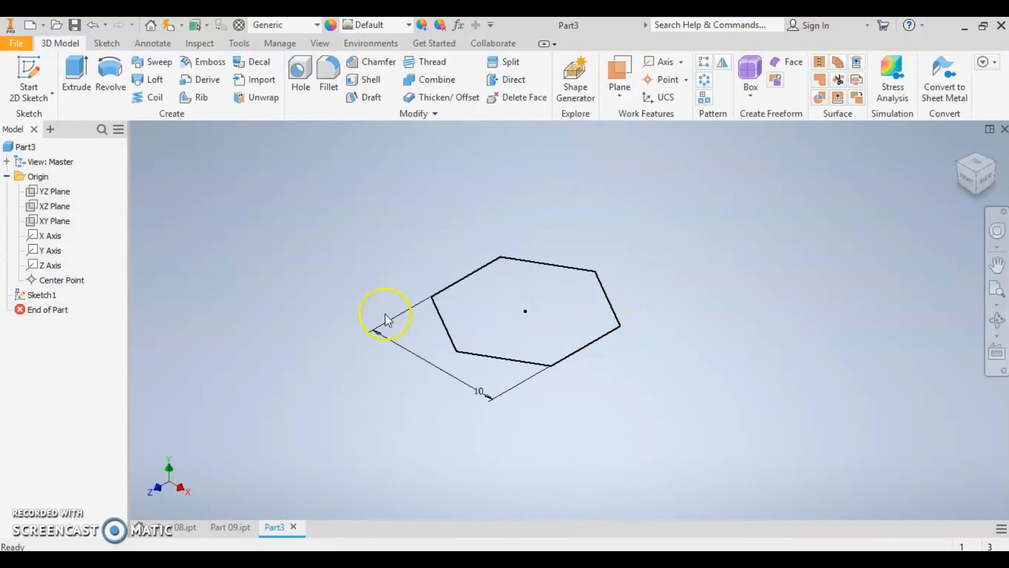
click(76, 74)
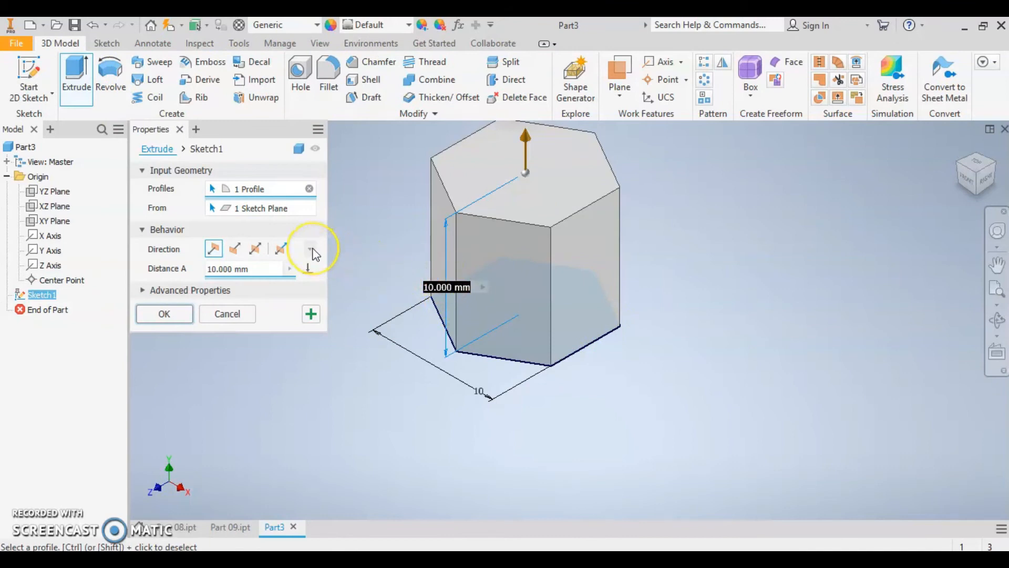
click(255, 249)
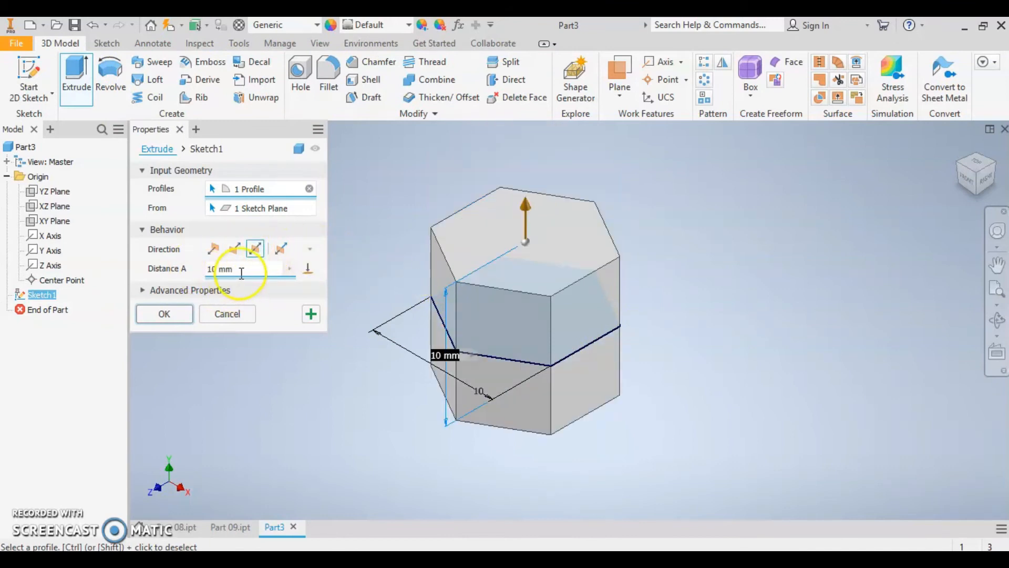
click(175, 271)
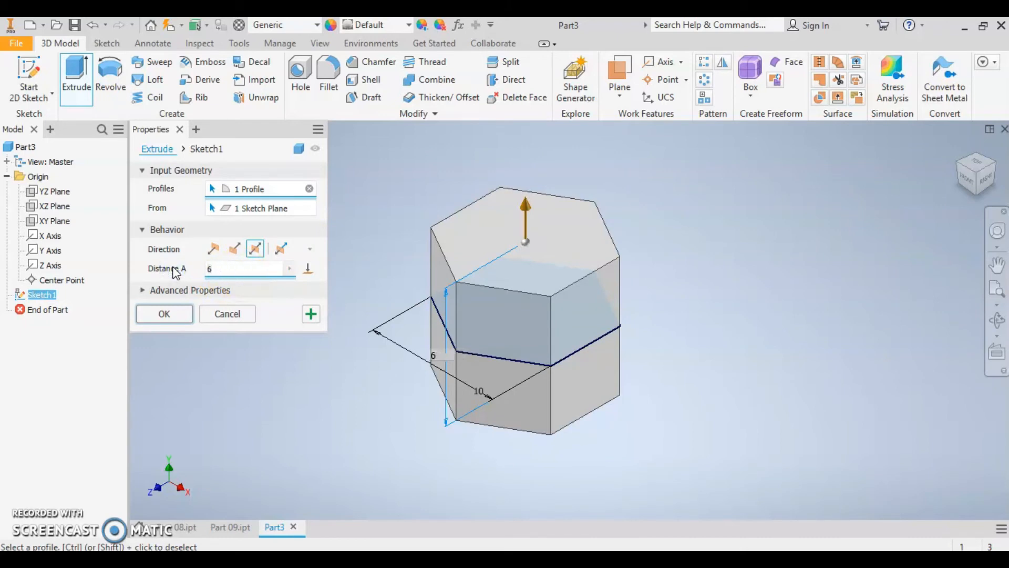
click(157, 314)
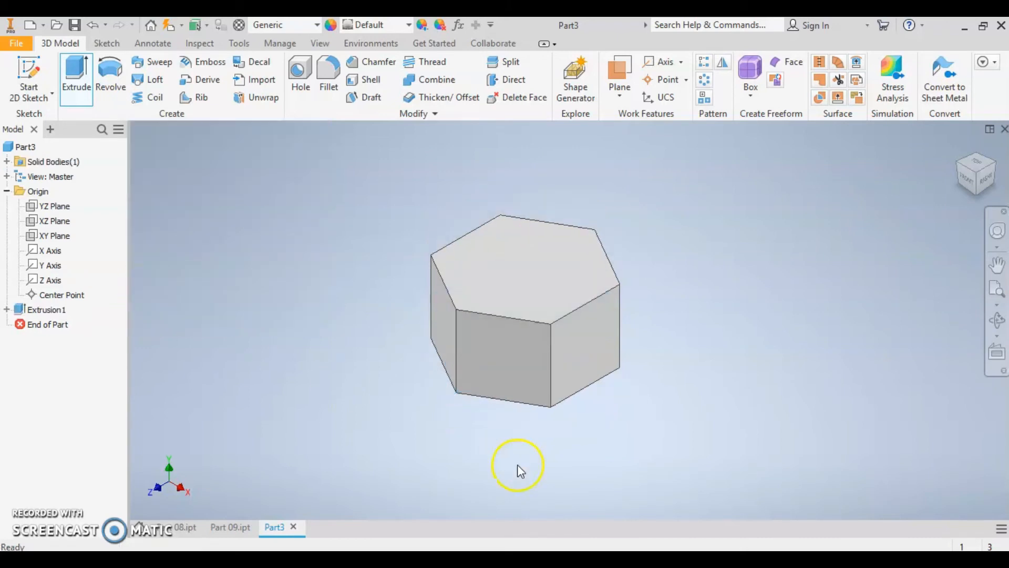
- Start a sketch on the YZ plane and slice the graphics at the sketch plane
click(57, 210)
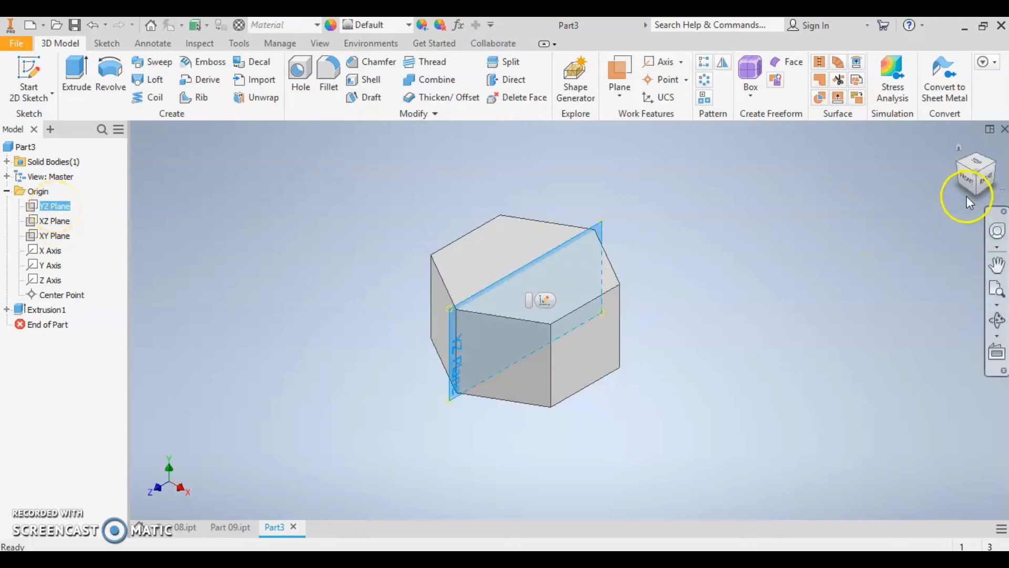
click(545, 300)
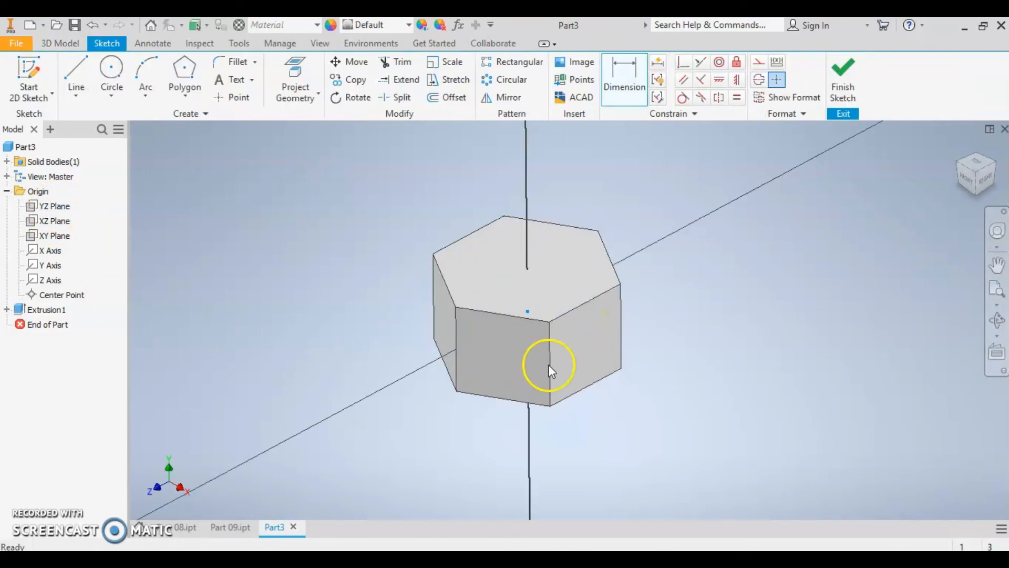
right_click(604, 318)
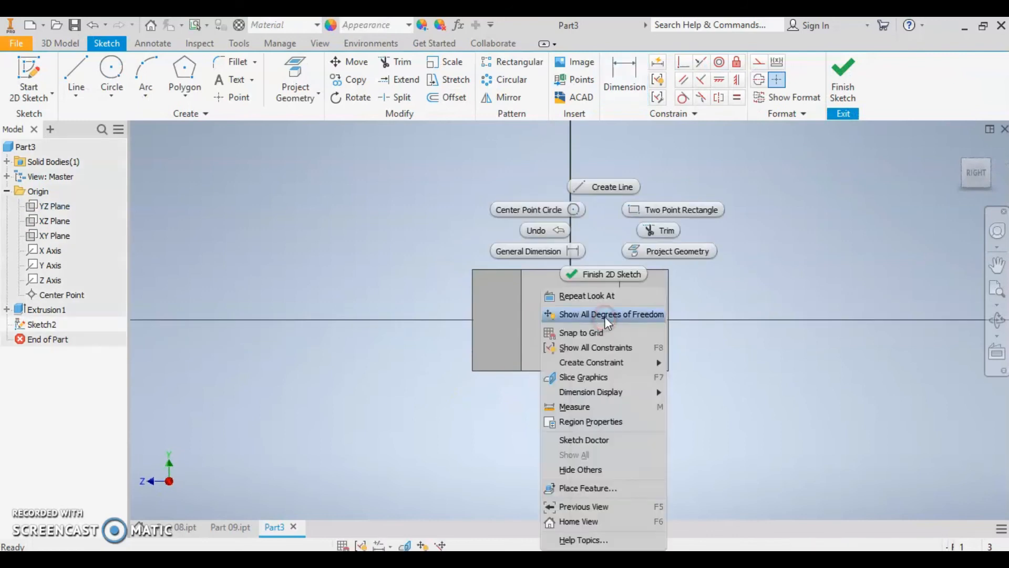
click(566, 375)
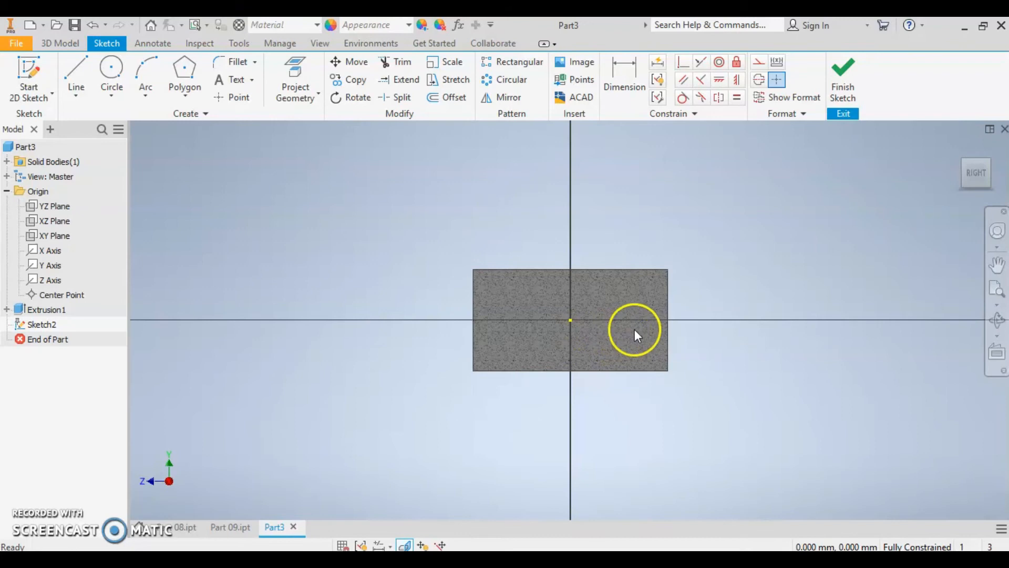
- Sketch a small closed right triangle just outside the section's lower right corner, with a hypotenuse about 1.4 mm long
click(77, 74)
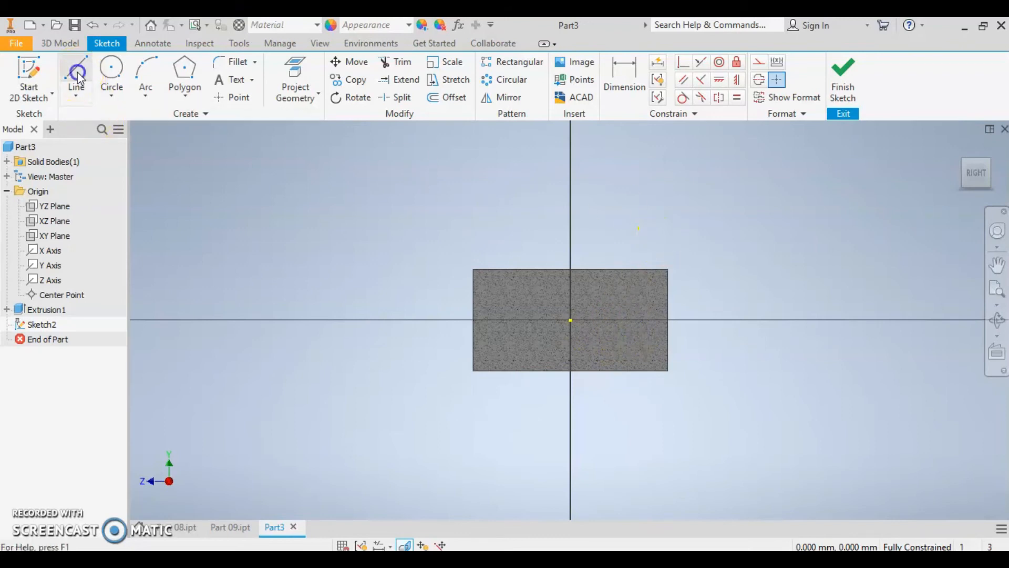
scroll(671, 398, up, 3)
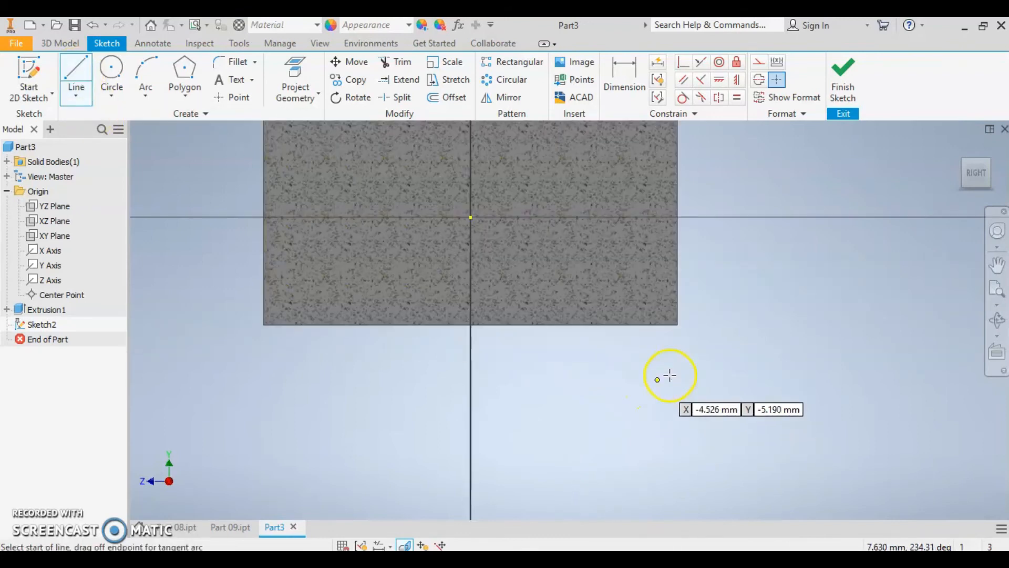
click(702, 368)
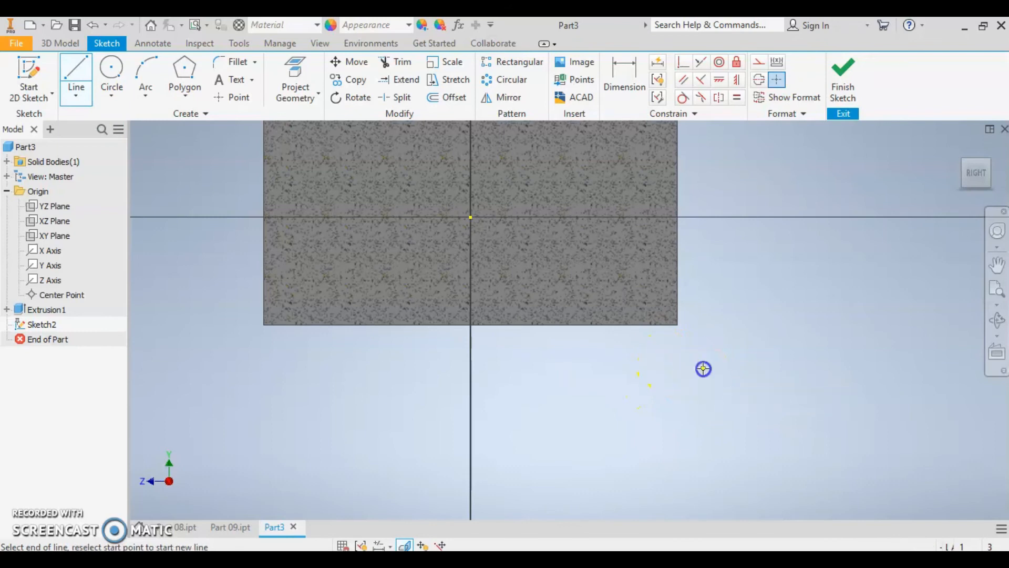
click(743, 368)
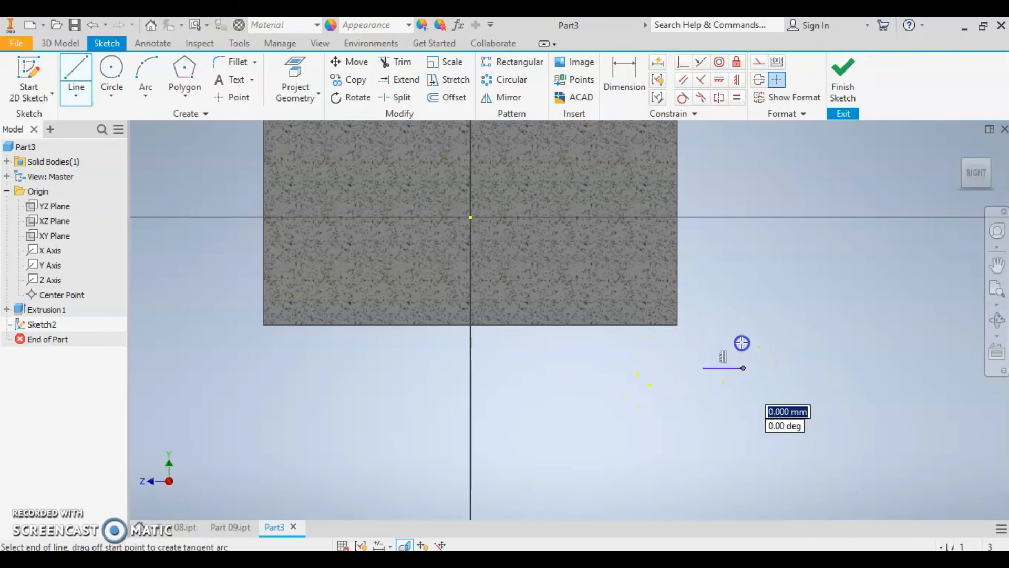
click(743, 335)
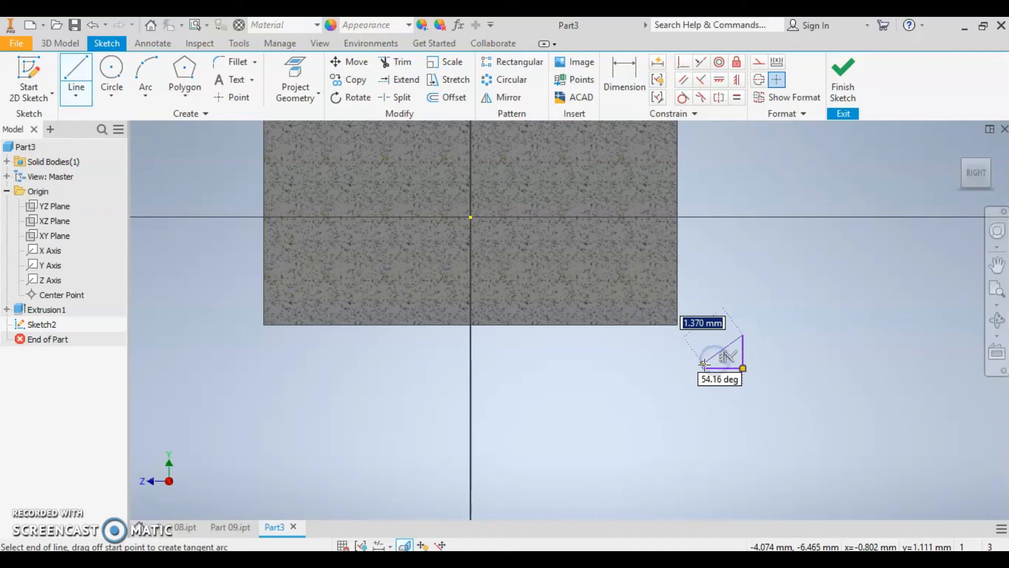
key(Escape)
click(704, 367)
key(Escape)
- Dimension the triangle with a 30 degree angle between its sloped side and base, and a base length of 1 mm
click(621, 75)
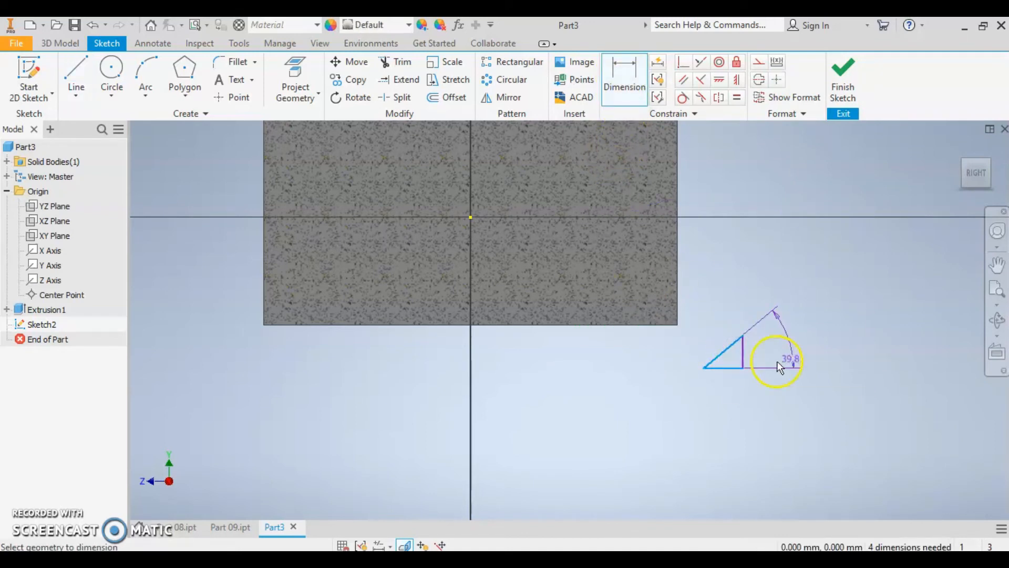
click(799, 358)
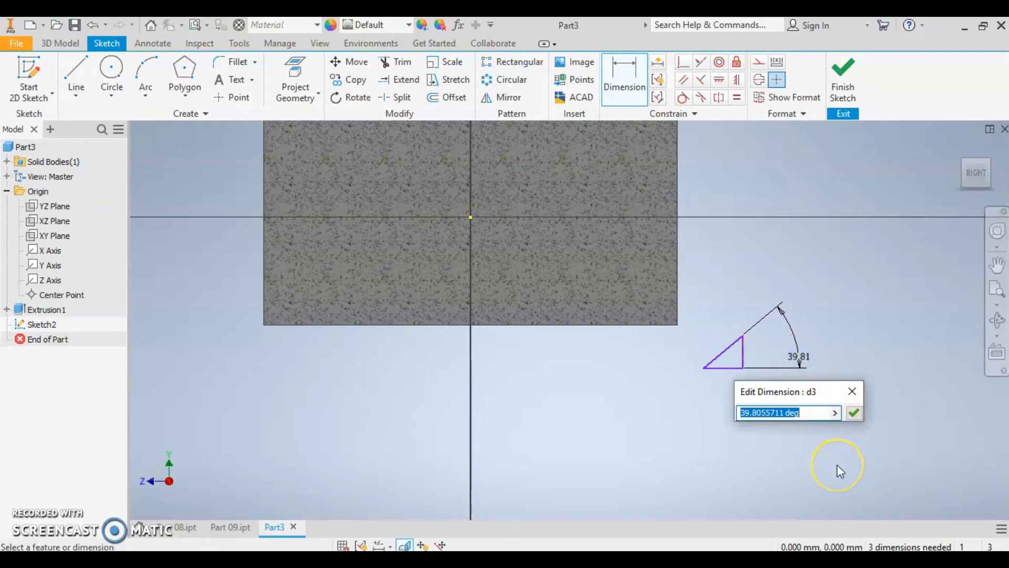
text(30)
key(Return)
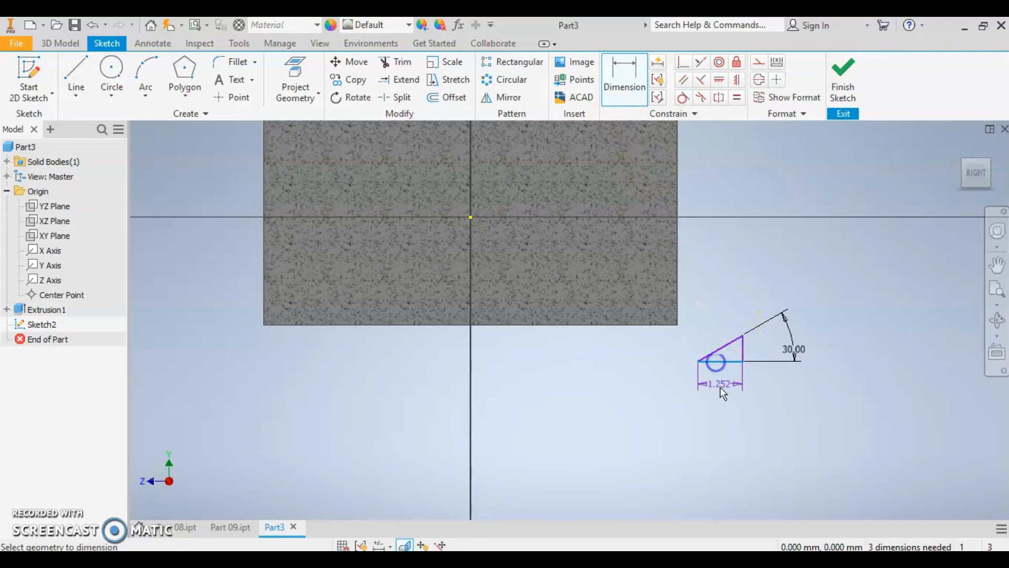
click(720, 387)
text(1)
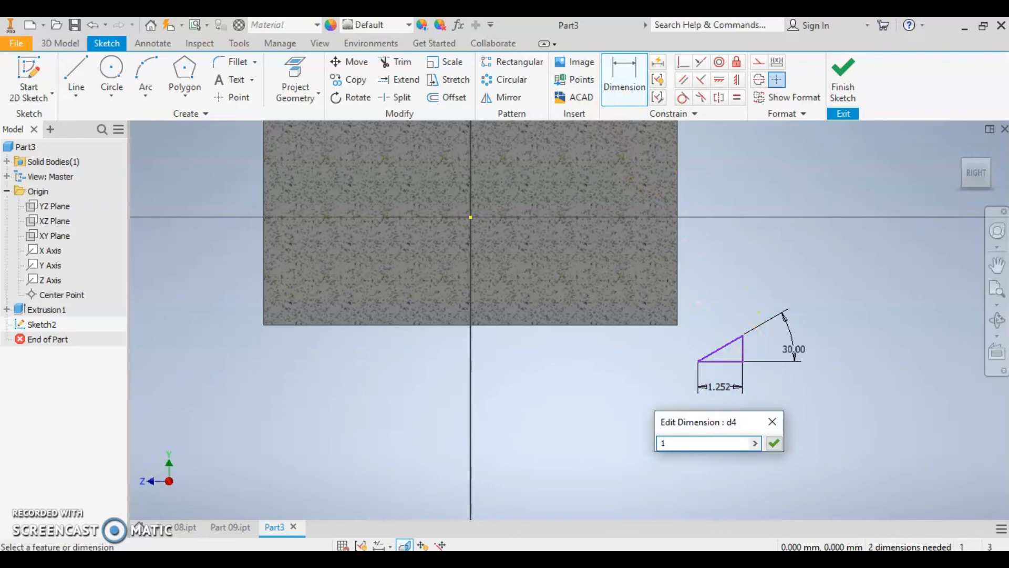
key(Return)
scroll(667, 327, up, 5)
key(Escape)
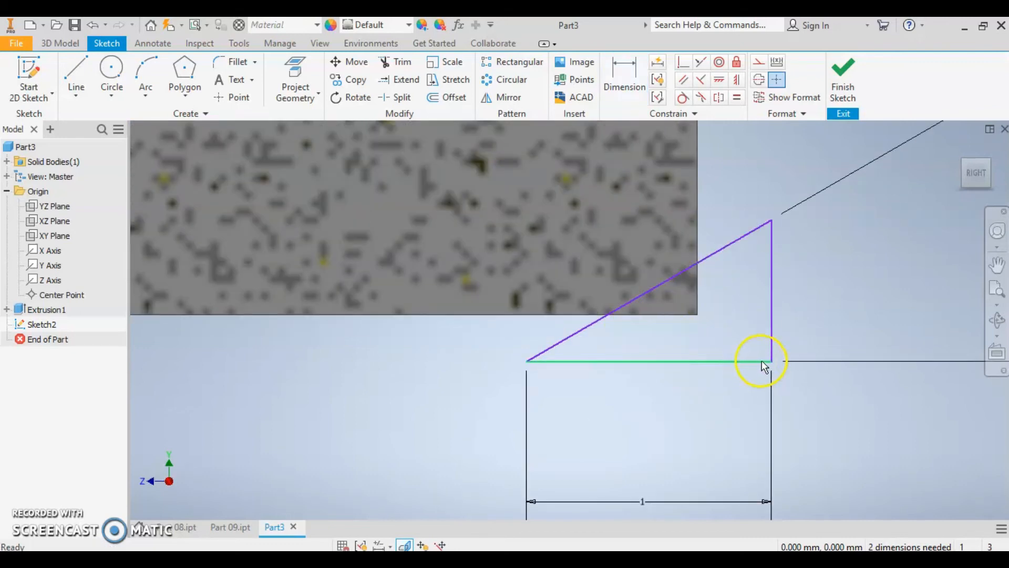
- Move the triangle's right-angle corner onto the lower right corner of the sectioned body so the two points coincide
scroll(764, 361, down, 3)
click(765, 361)
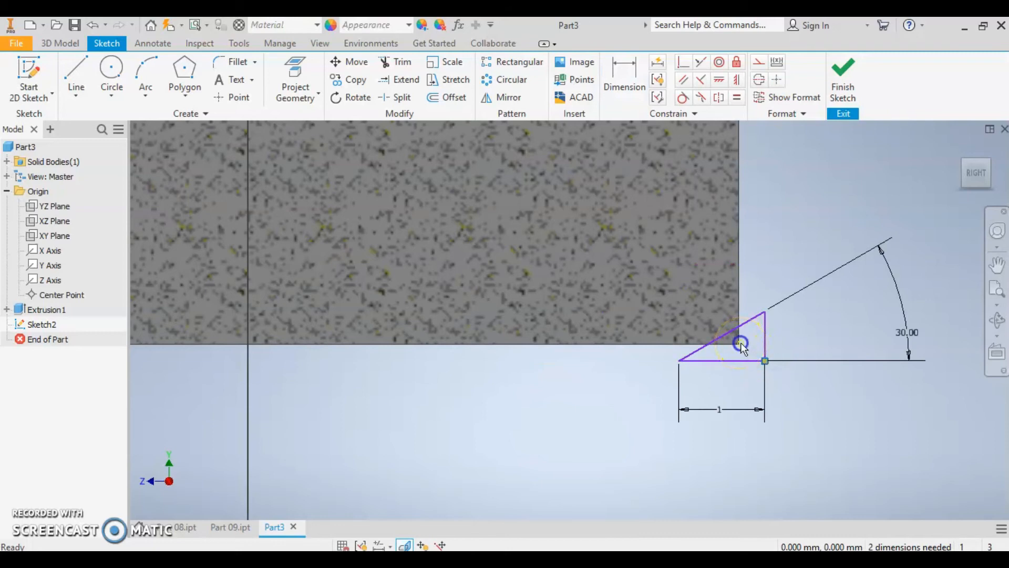
click(683, 63)
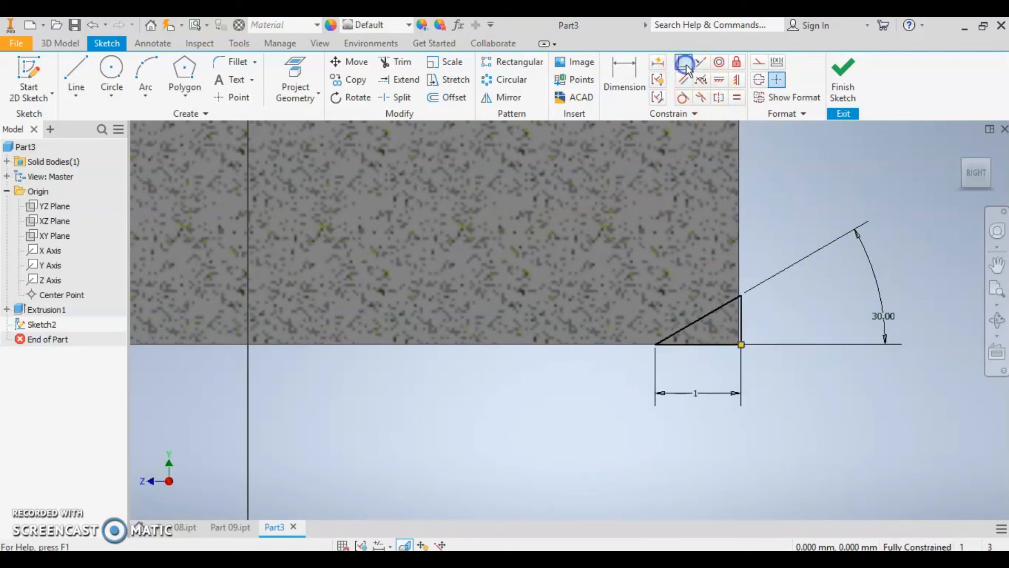
- Draw a vertical line about 8.9 mm down from the origin, convert it to a construction line and finish the sketch
scroll(746, 302, down, 5)
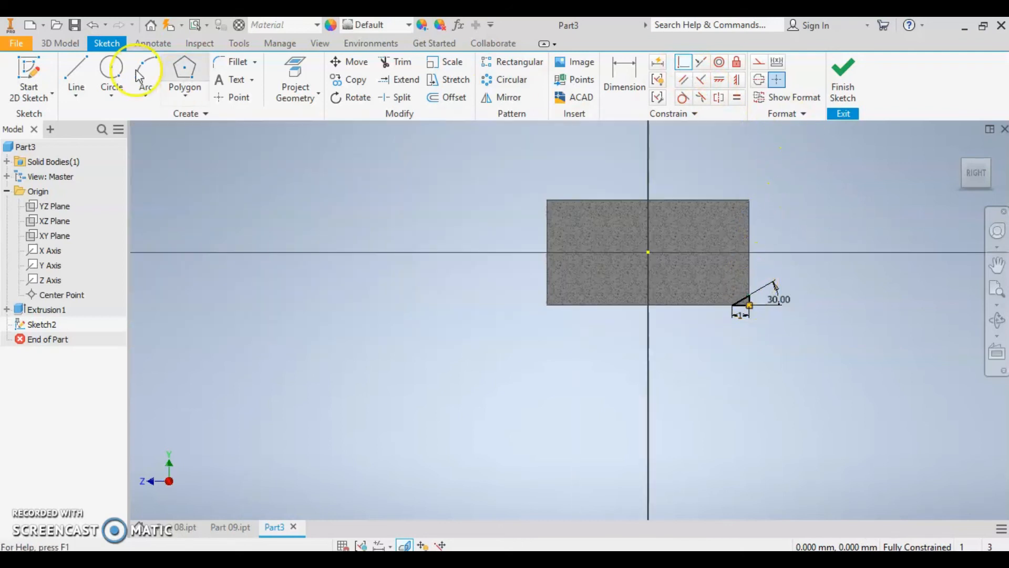
click(76, 82)
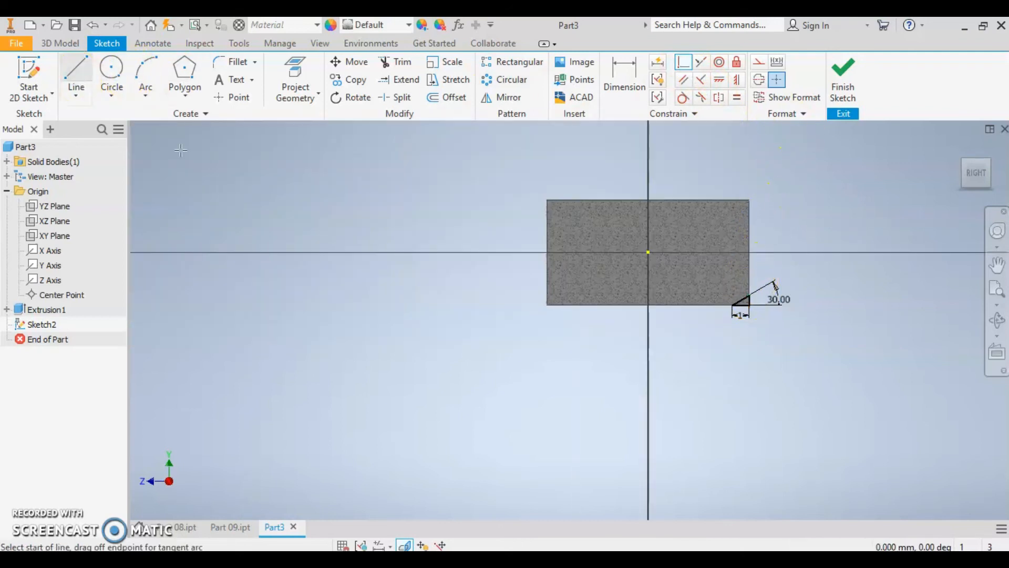
click(648, 252)
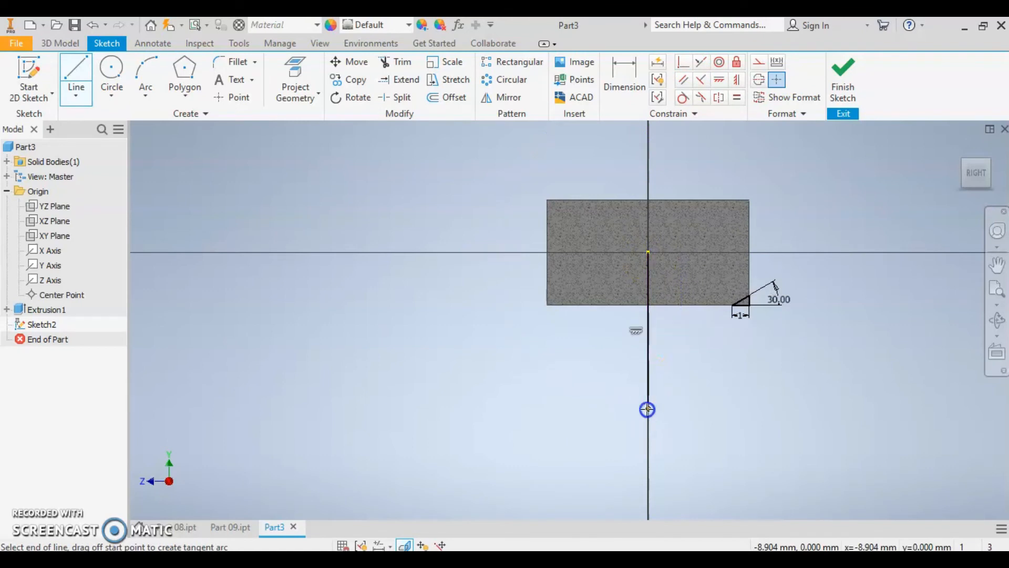
click(647, 383)
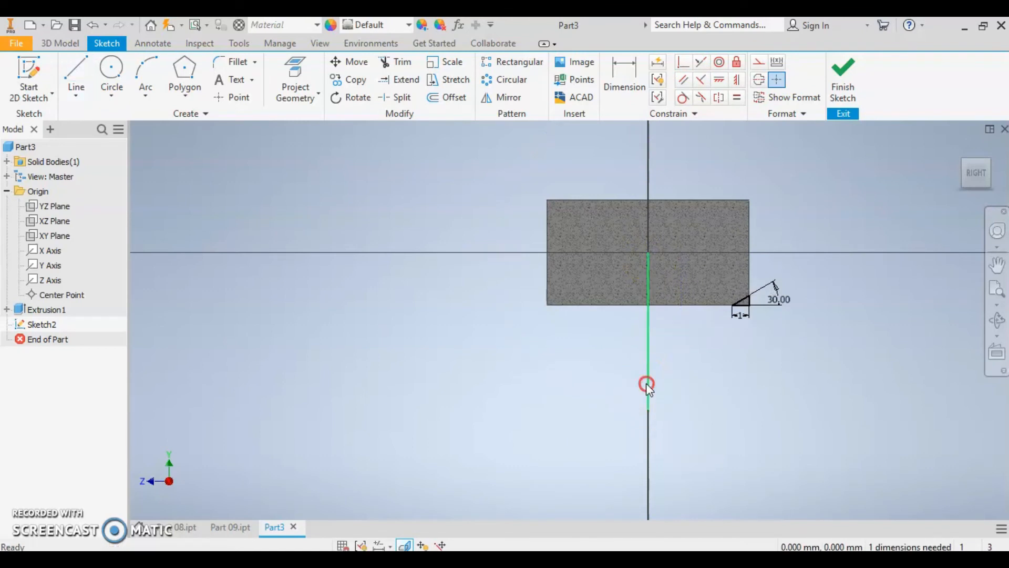
right_click(647, 383)
click(703, 171)
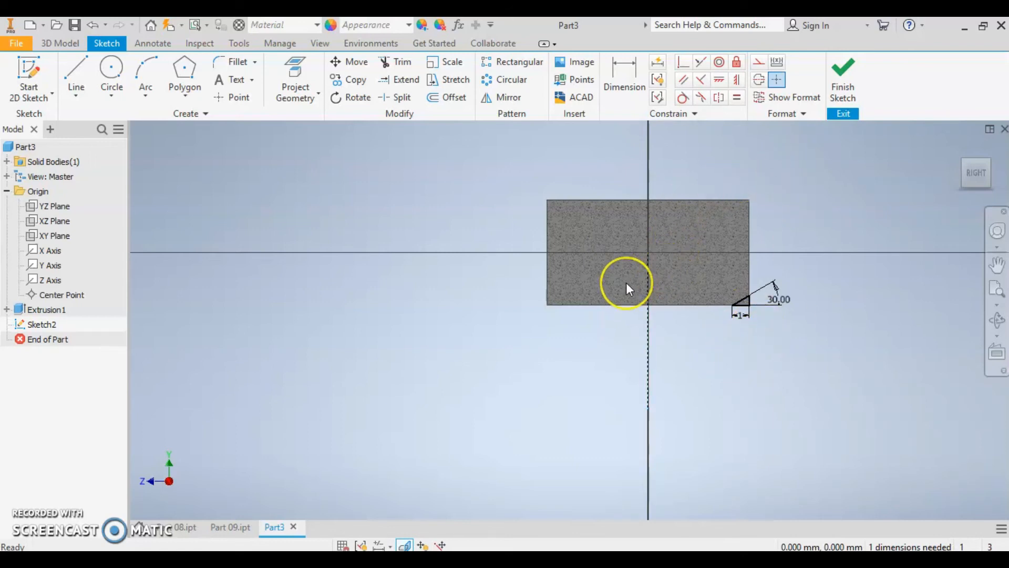
click(851, 86)
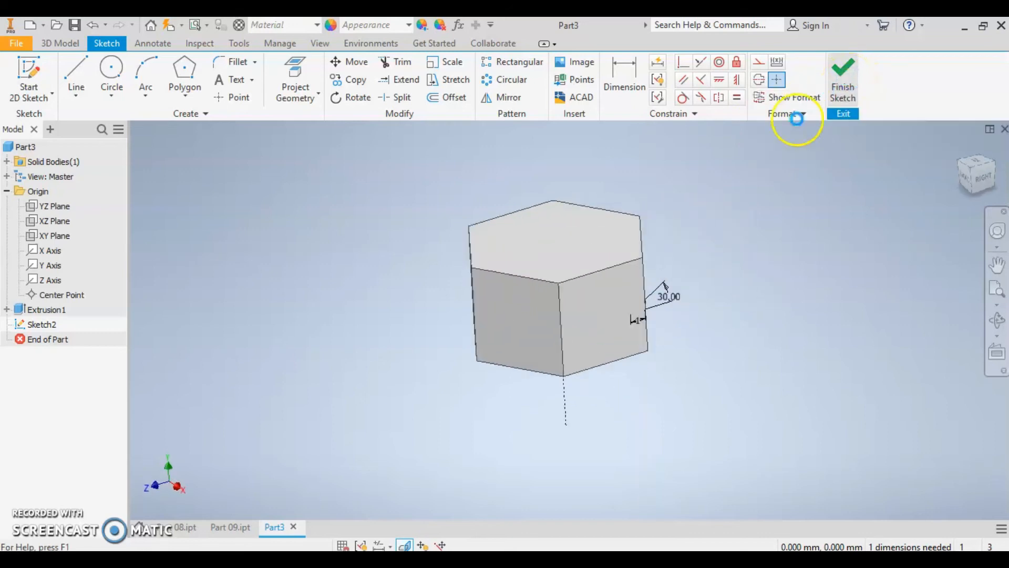
- Revolve the triangle a full 360 degrees around the vertical construction line as a cut to chamfer the hexagon's lower corners
click(105, 76)
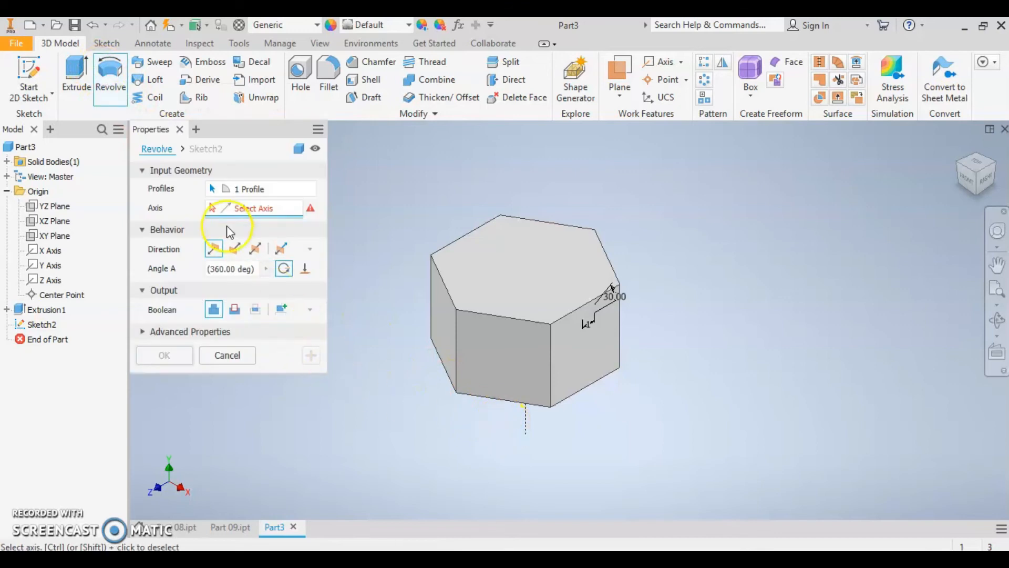
click(525, 428)
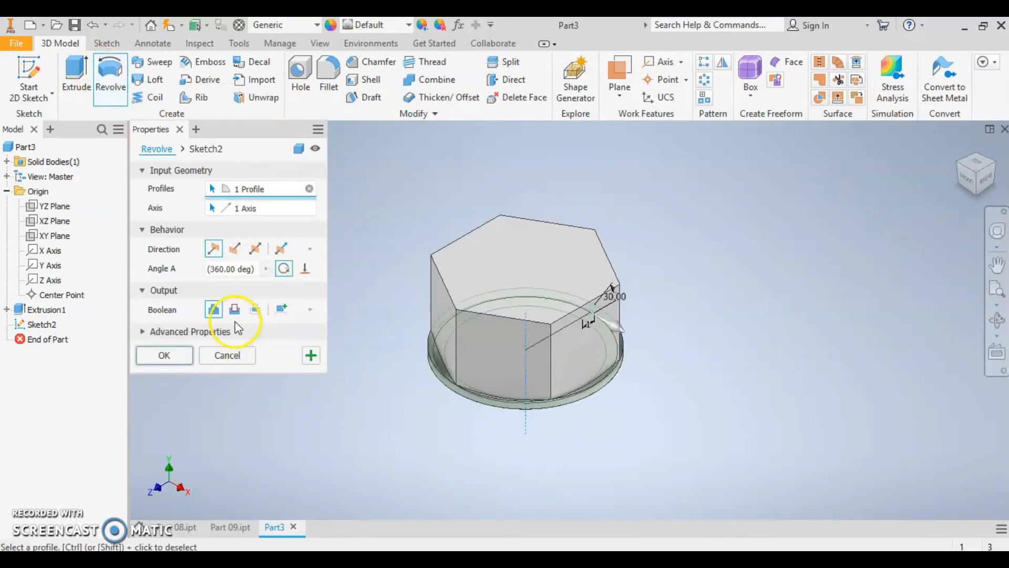
click(235, 309)
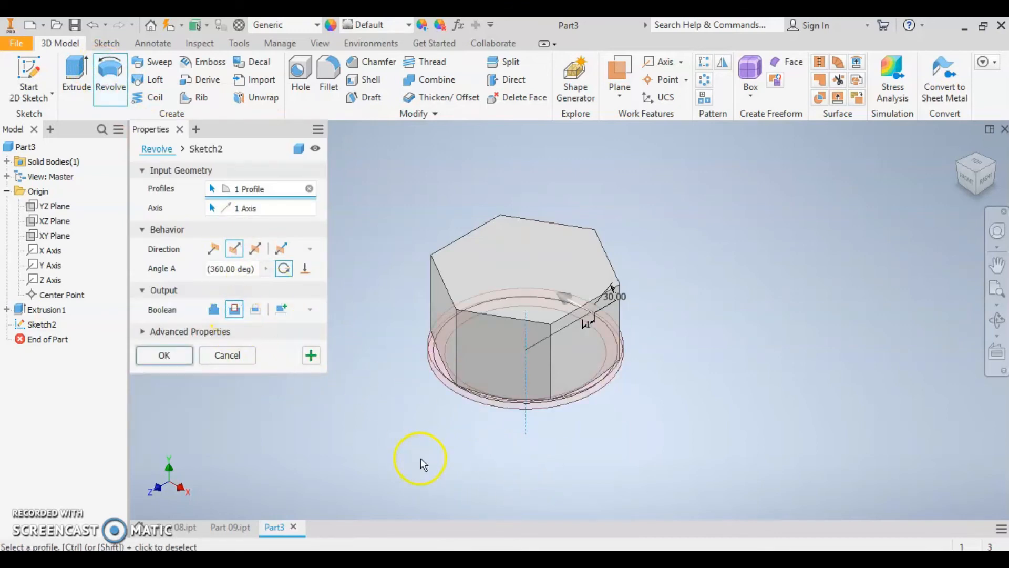
click(167, 359)
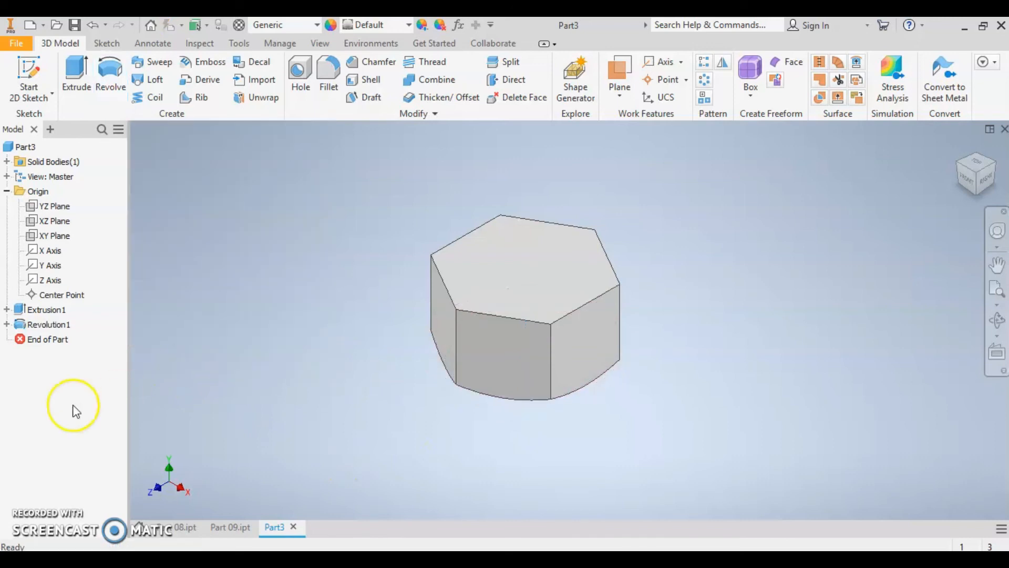
- Mirror the revolved chamfer cut about the XZ plane onto the hexagon's upper side
click(65, 325)
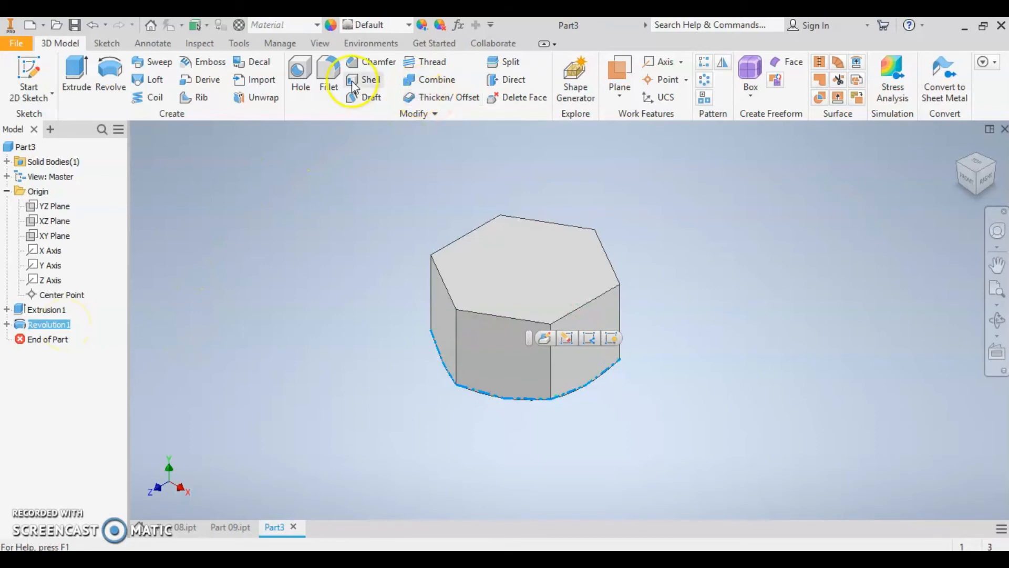
click(722, 62)
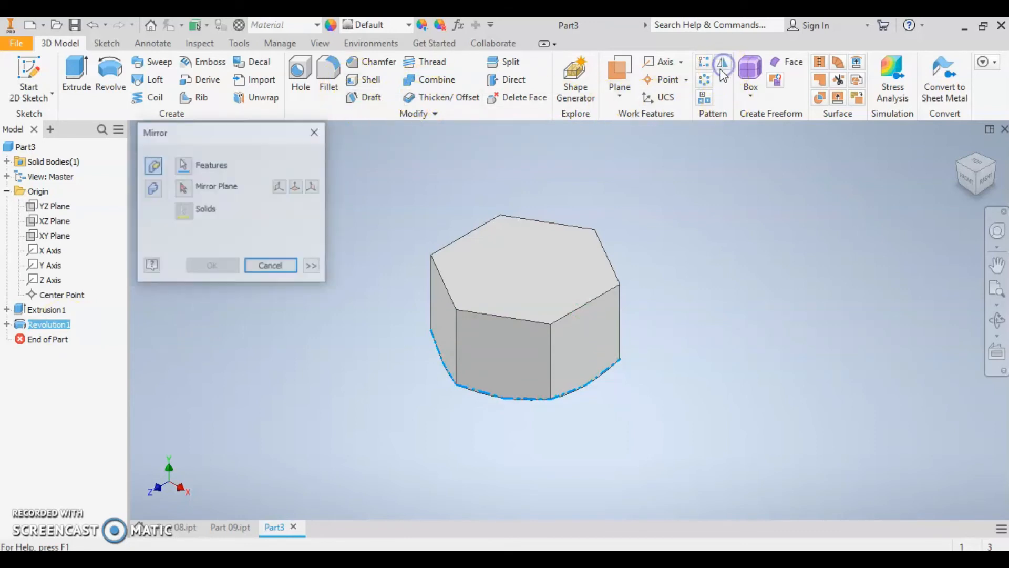
click(184, 191)
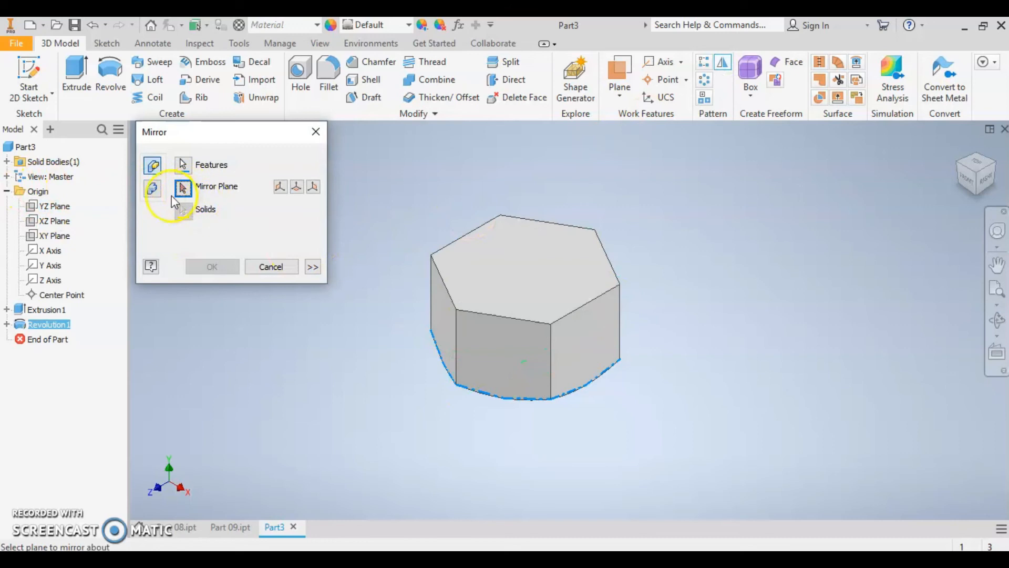
click(50, 221)
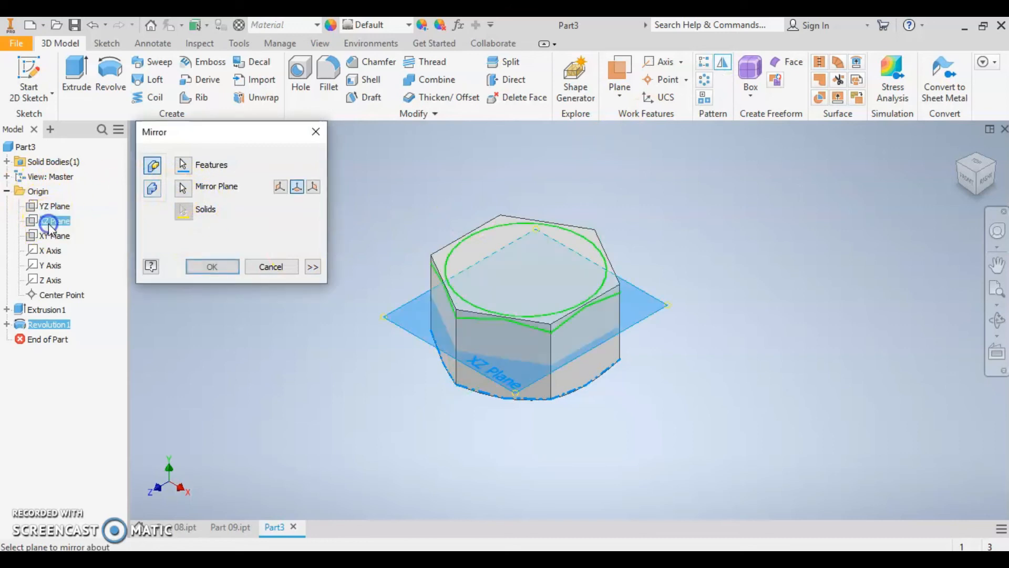
click(213, 266)
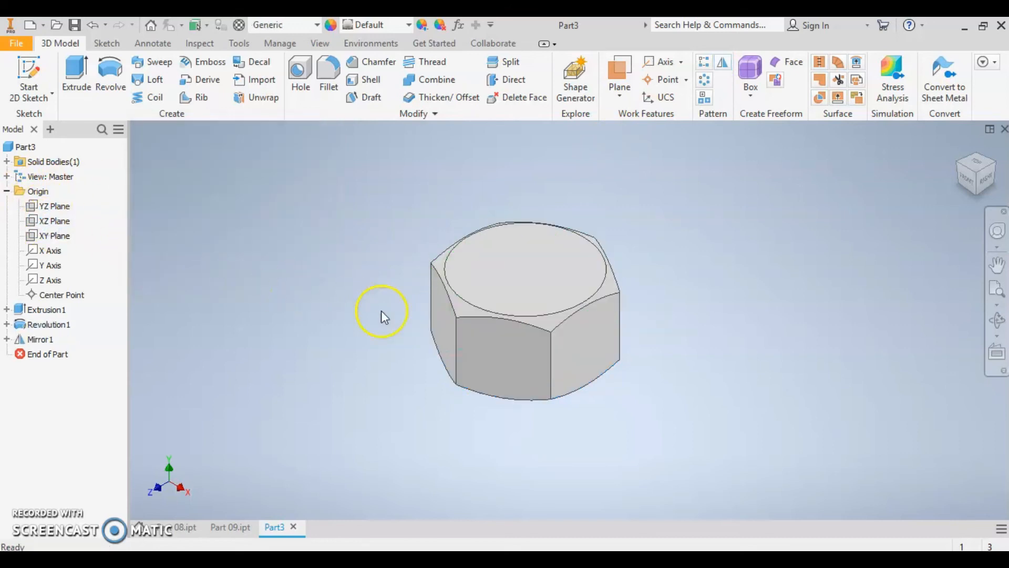
- Start a sketch on the nut's circular top face, place a point at the origin and finish the sketch
click(543, 273)
click(646, 258)
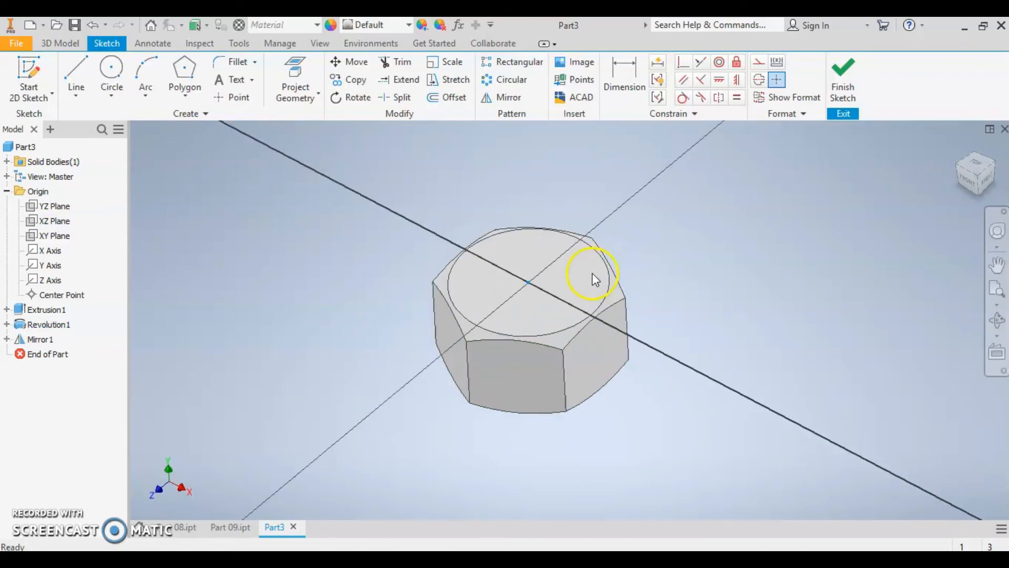
click(235, 99)
click(570, 319)
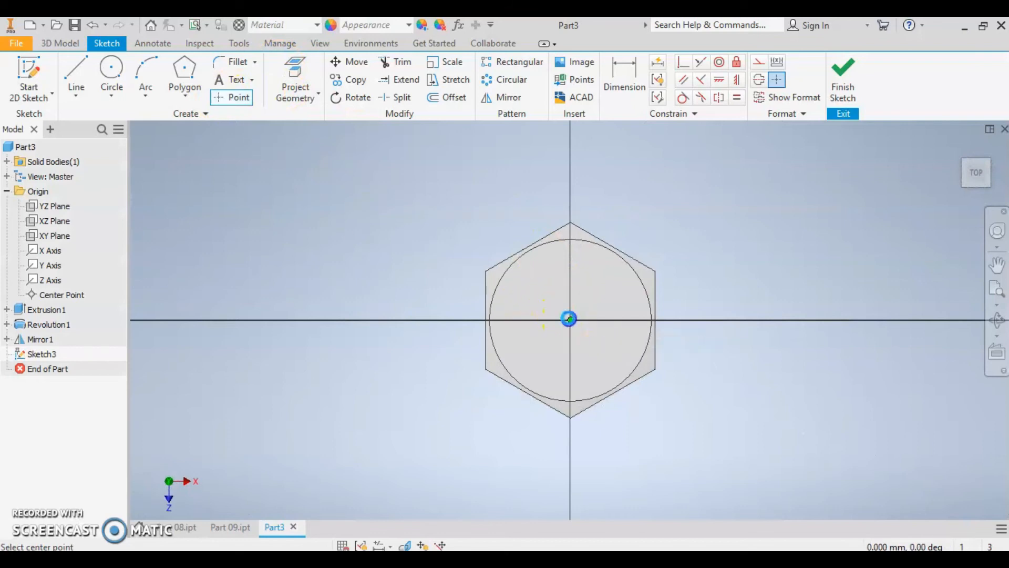
click(846, 70)
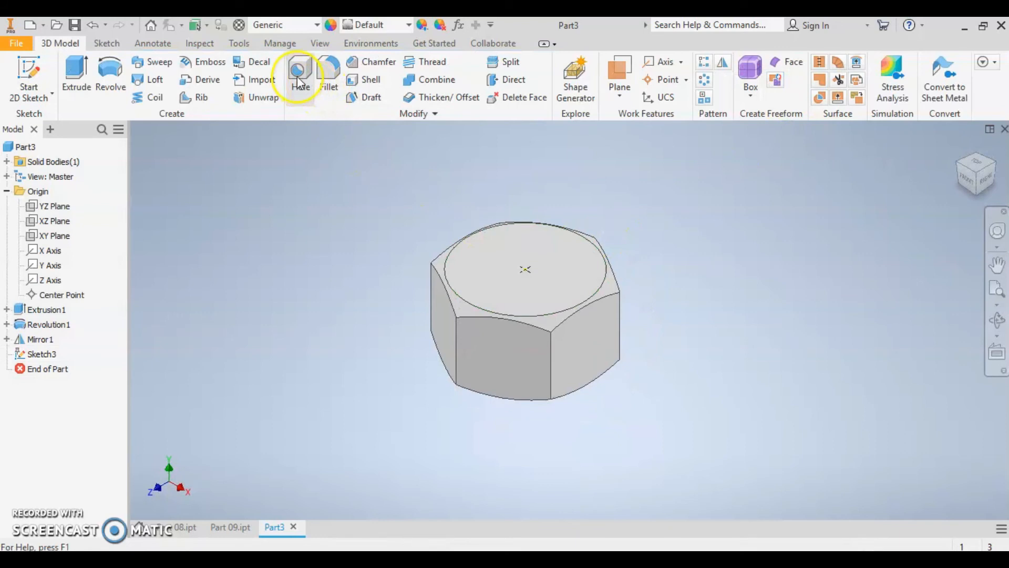
- Try to cut a tapped, counterbored ISO Metric profile hole of size 6, M6x1, at the sketch point on the nut's face
click(299, 81)
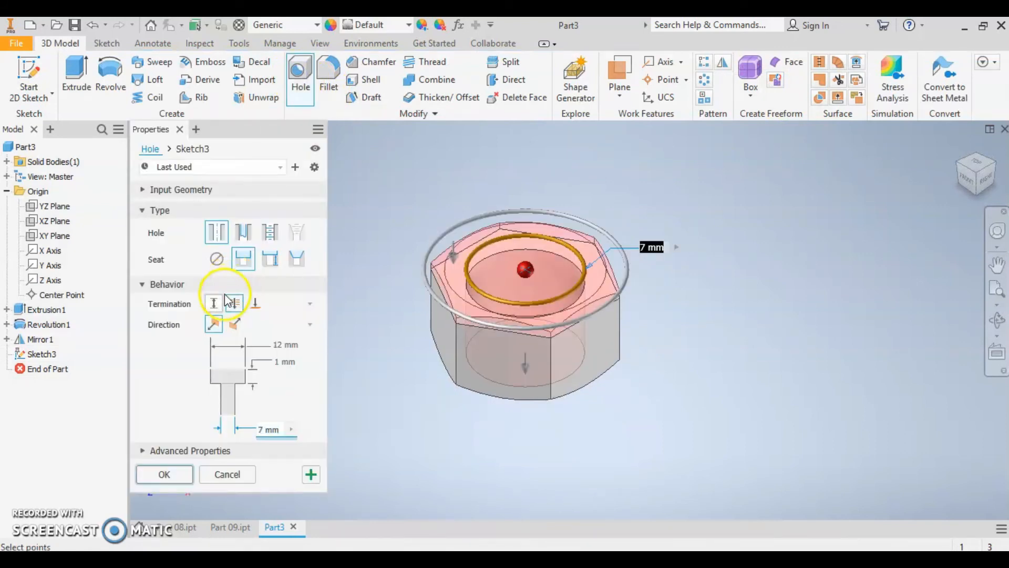
click(269, 232)
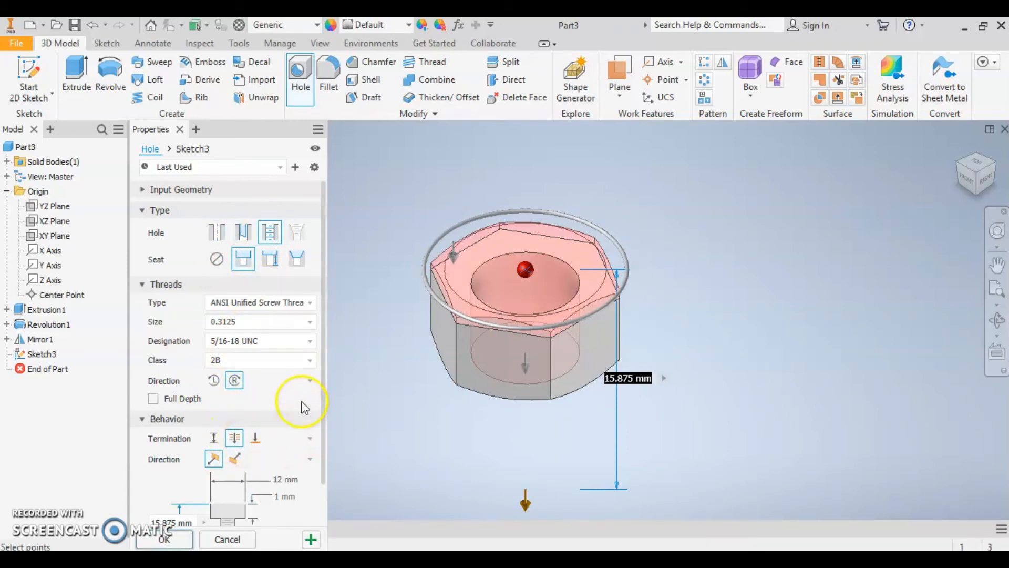
click(310, 304)
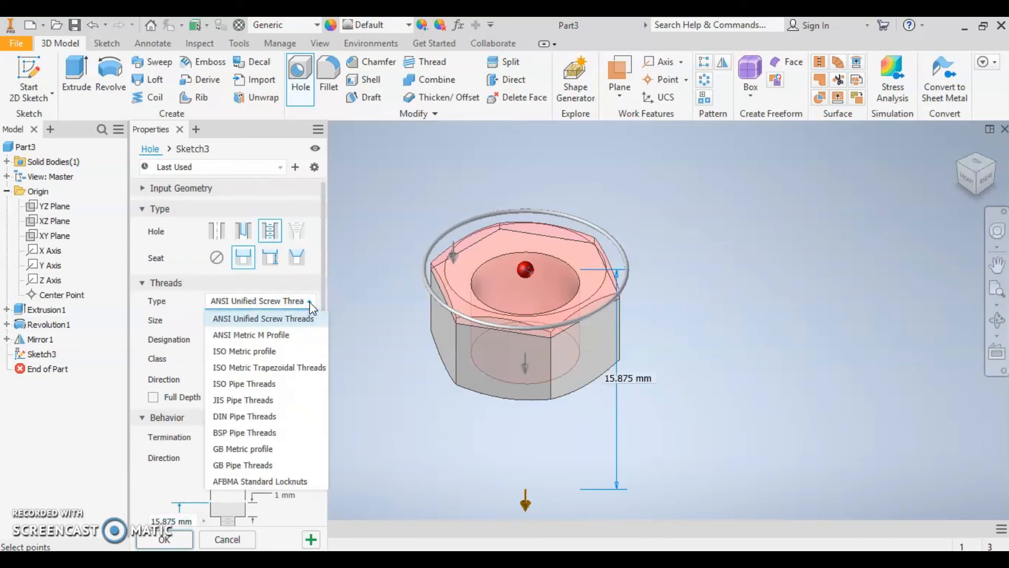
click(267, 352)
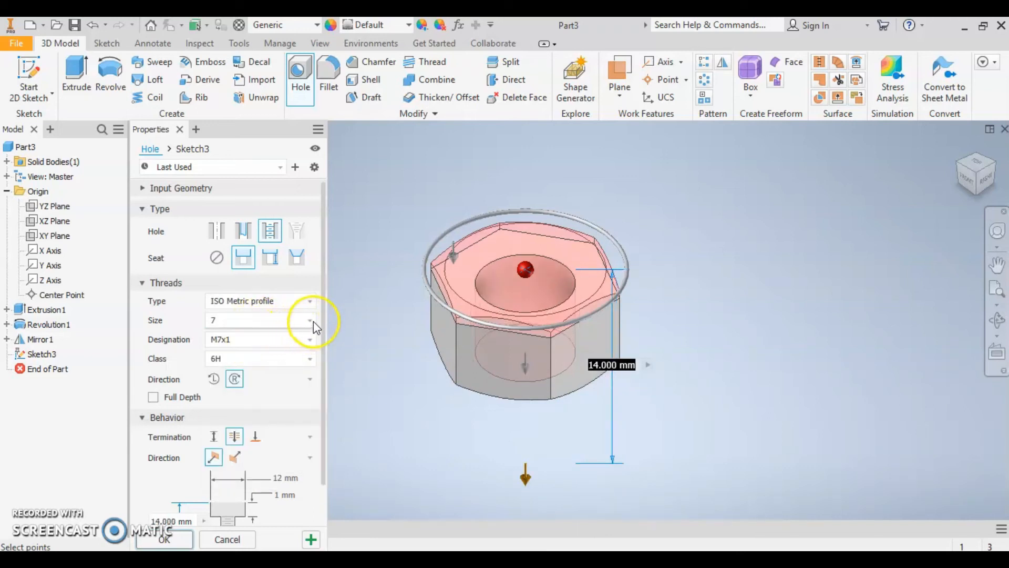
click(267, 234)
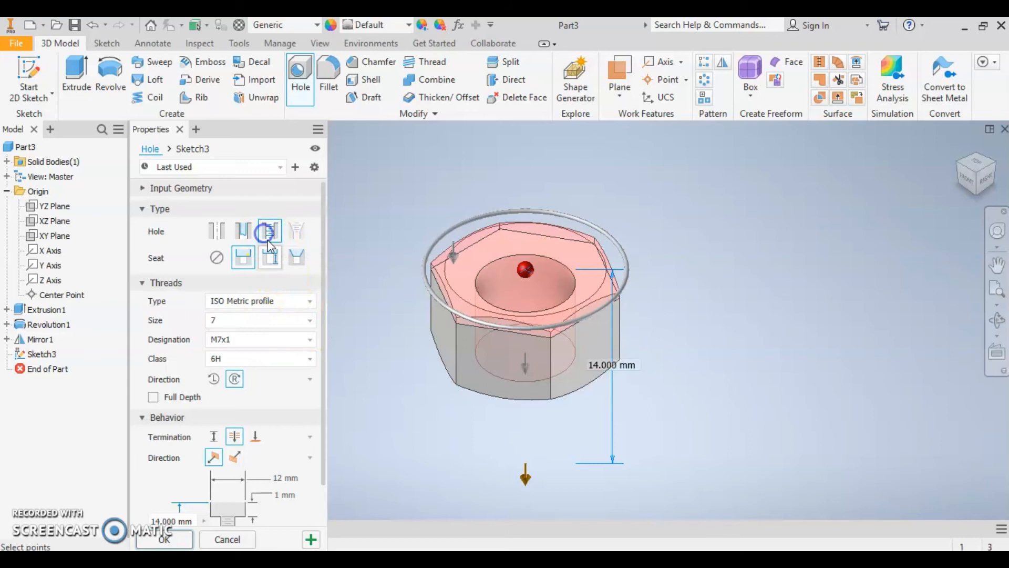
click(309, 341)
click(311, 321)
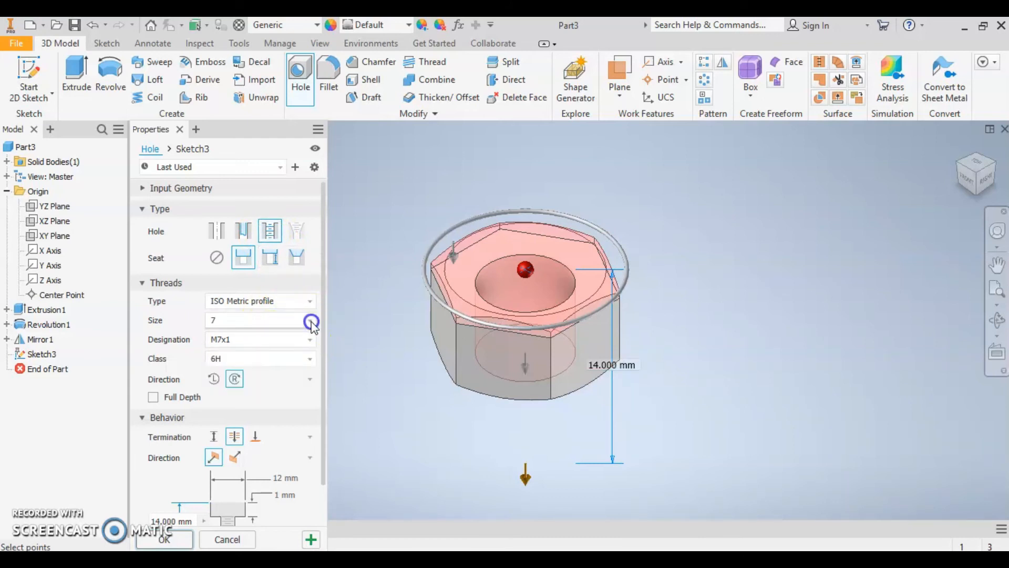
click(311, 321)
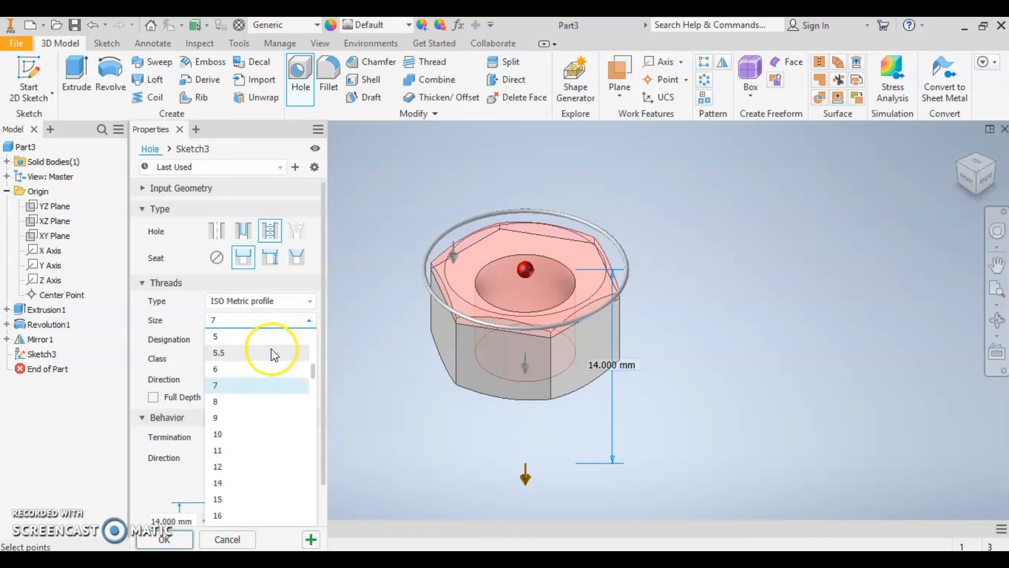
click(225, 371)
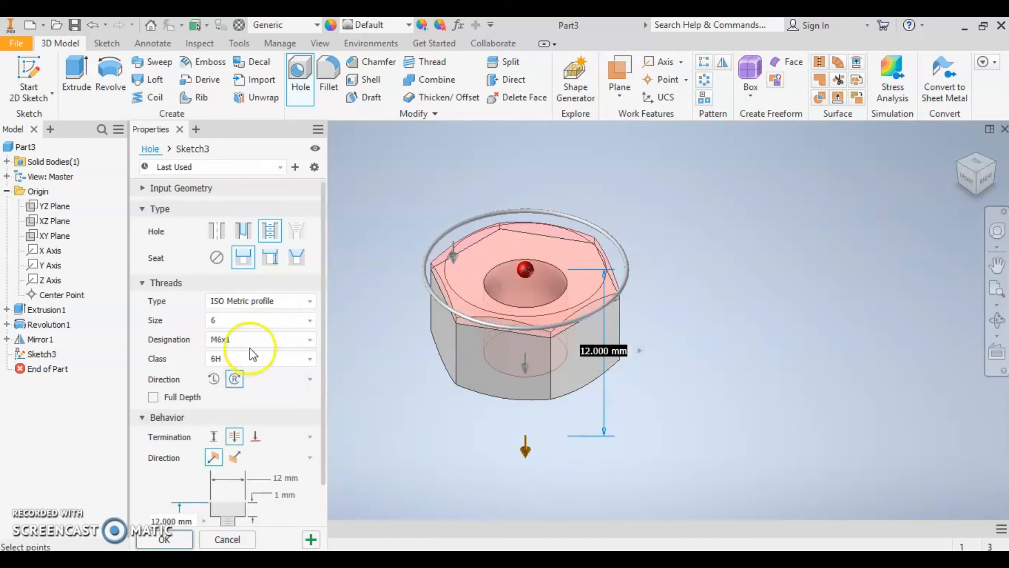
click(164, 538)
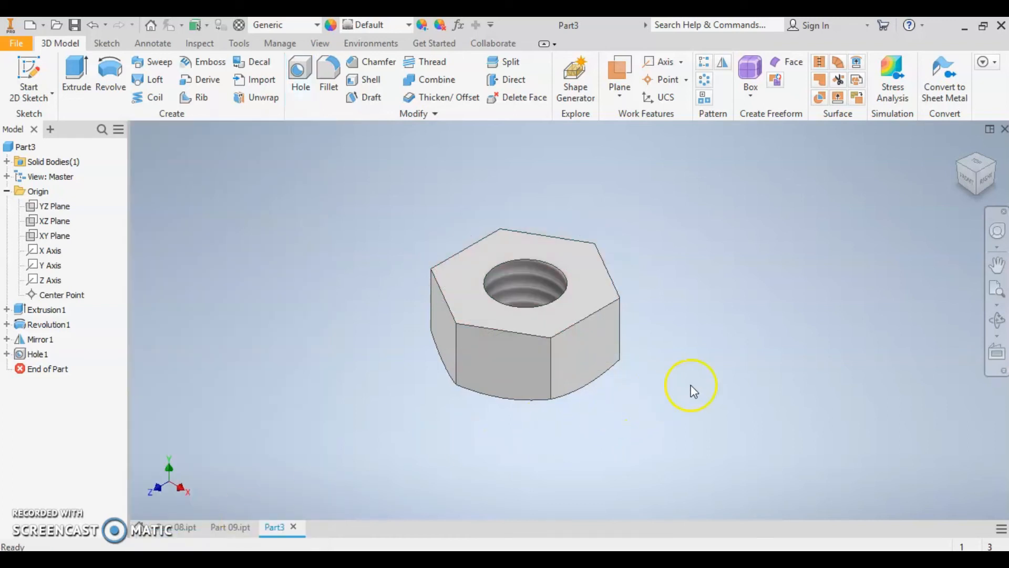
- Inspect the nut with its threaded hole from several angles and undo the hole
scroll(578, 373, up, 3)
scroll(520, 366, down, 3)
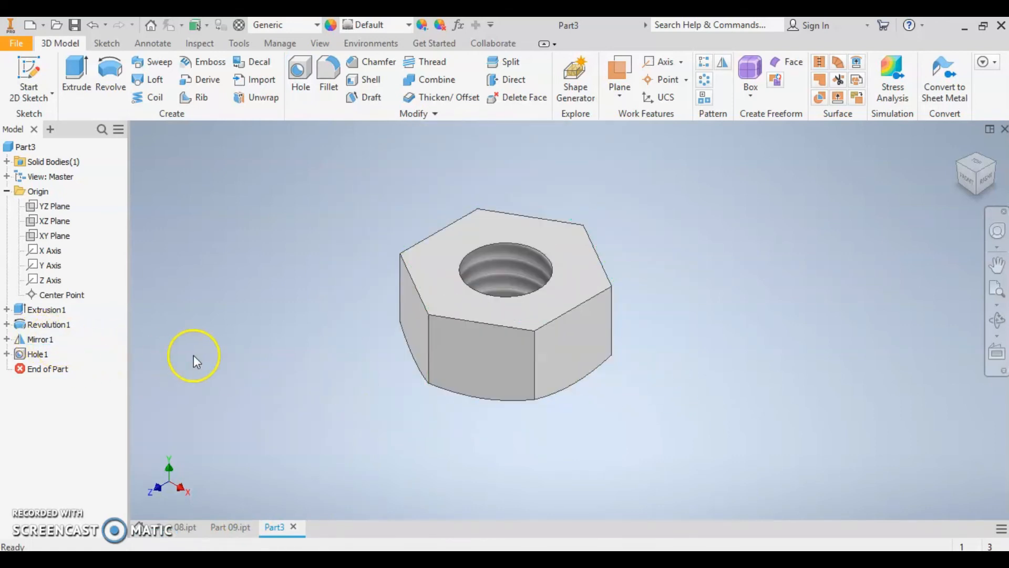
scroll(368, 396, up, 3)
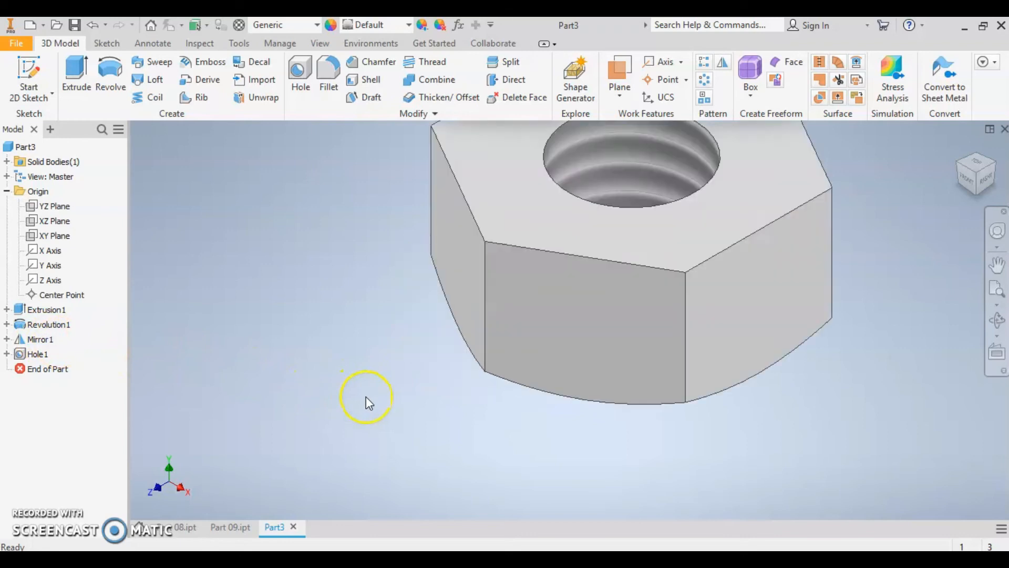
scroll(367, 396, down, 3)
shift+middle_drag(462, 419, 557, 435)
key(ctrl+z)
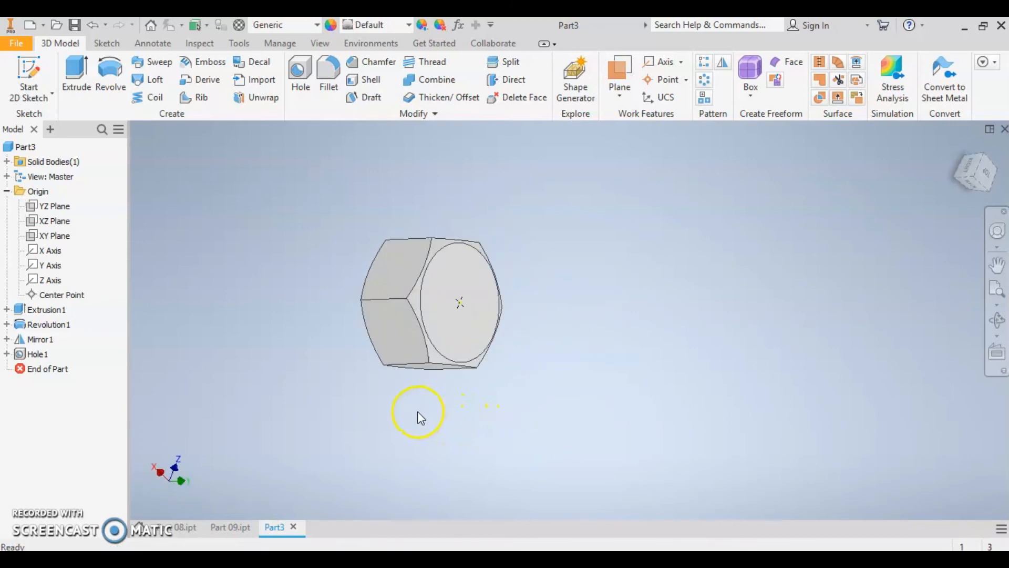
- Cut an M6x1 ISO Metric tapped hole with no seat and Through All termination at the sketch point on the nut's face
shift+middle_drag(476, 354, 383, 175)
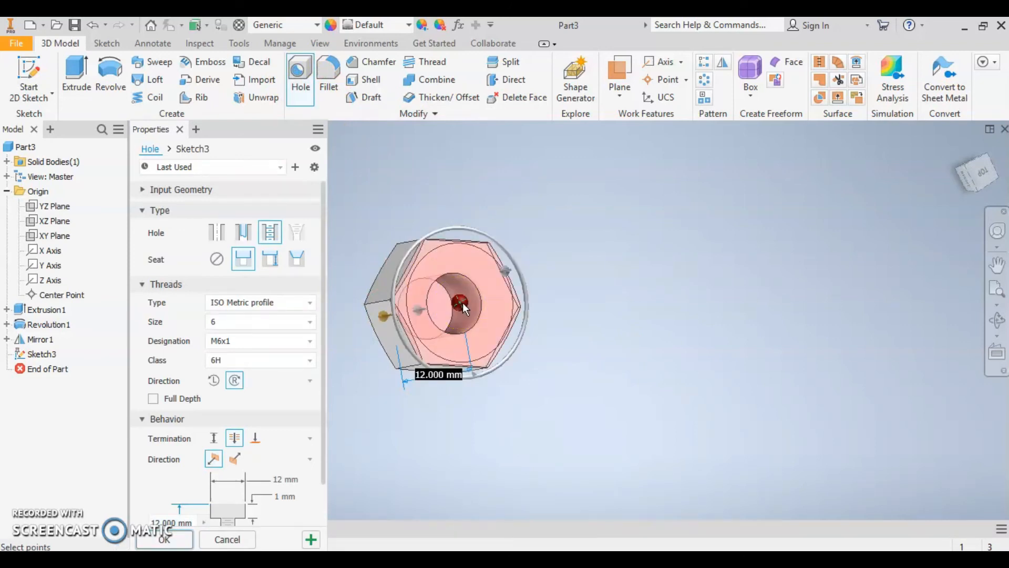
scroll(273, 436, down, 1)
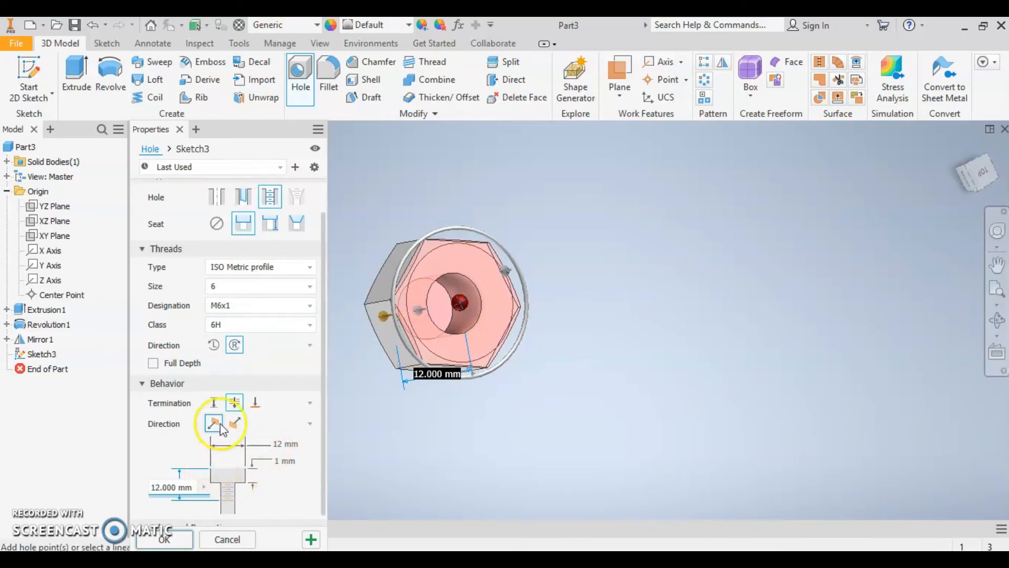
scroll(185, 488, down, 1)
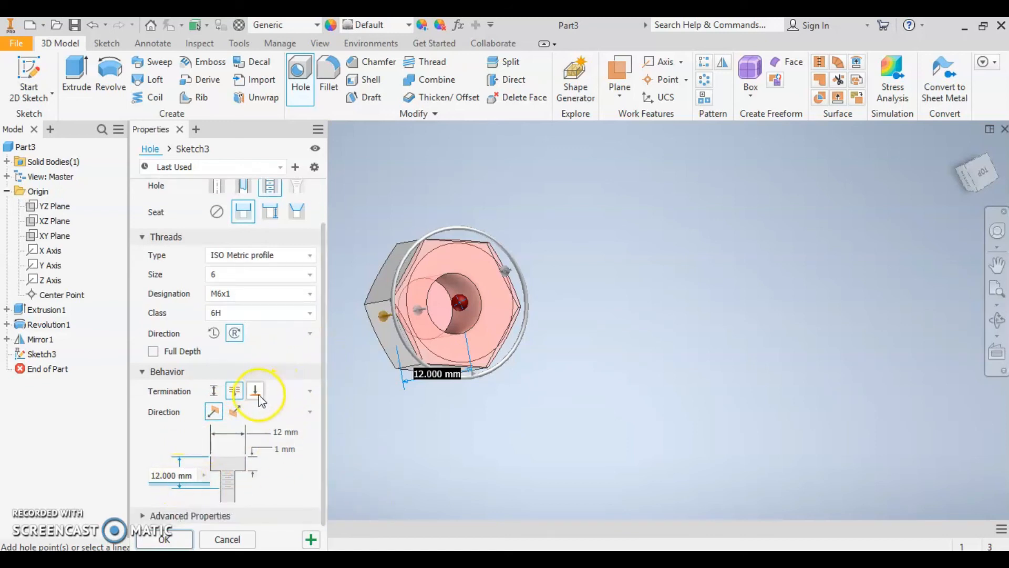
click(210, 395)
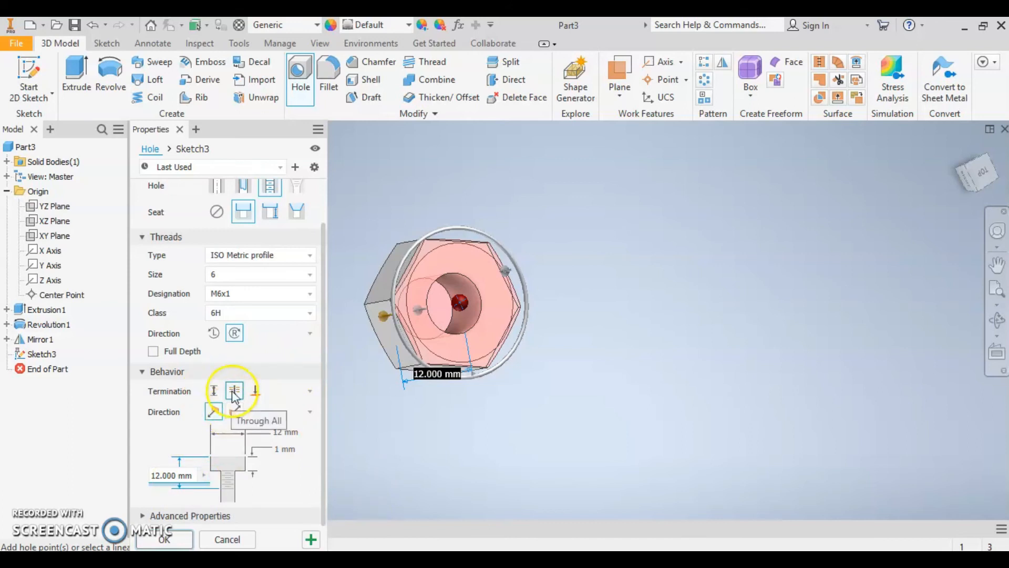
click(233, 394)
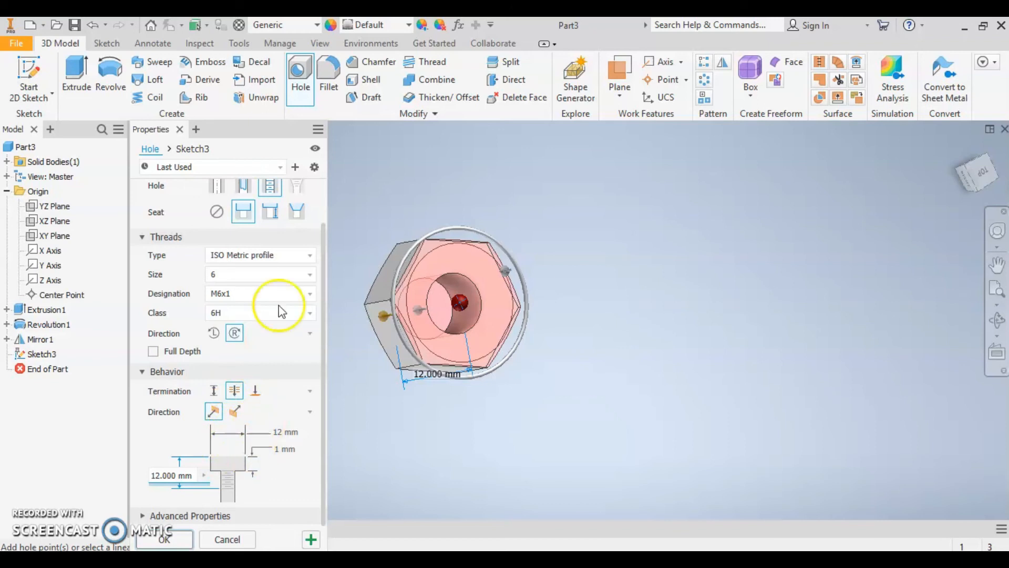
click(269, 185)
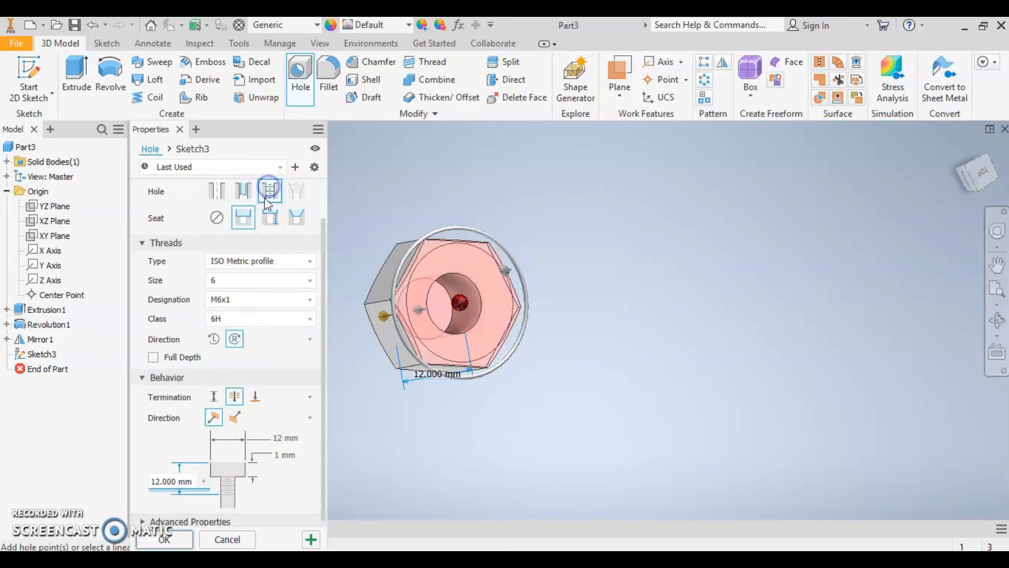
click(216, 217)
click(178, 539)
scroll(535, 382, down, 5)
scroll(534, 383, up, 8)
scroll(534, 383, down, 4)
scroll(534, 383, up, 1)
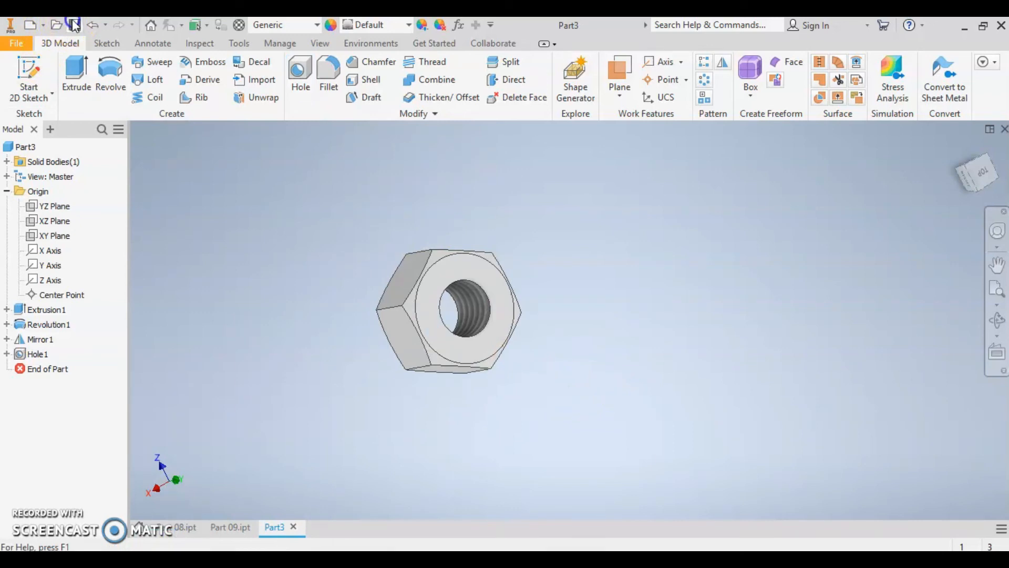
- Save the nut as Part 10 in the Bearing Unit 2 folder
key(ctrl+s)
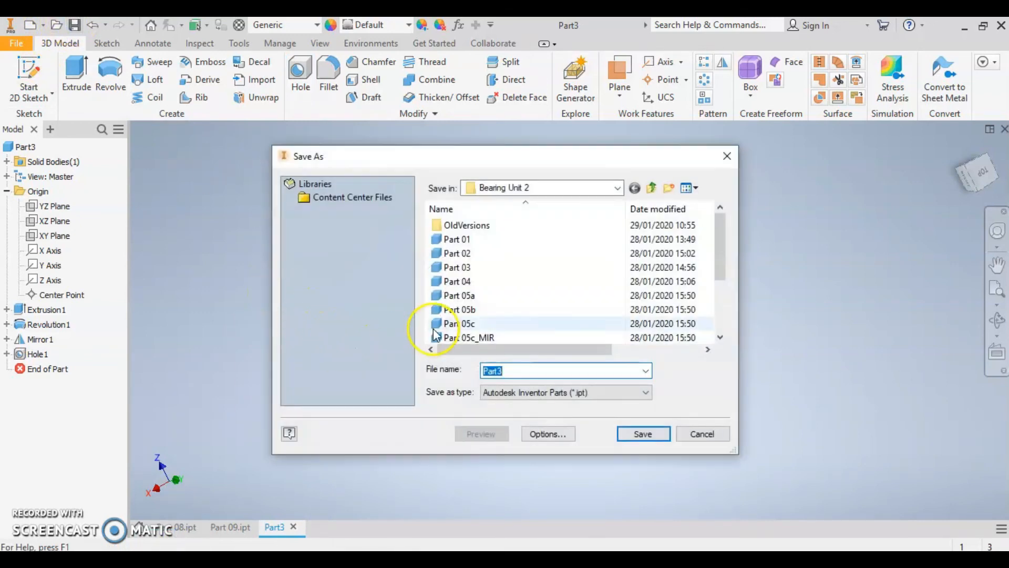
scroll(455, 328, down, 2)
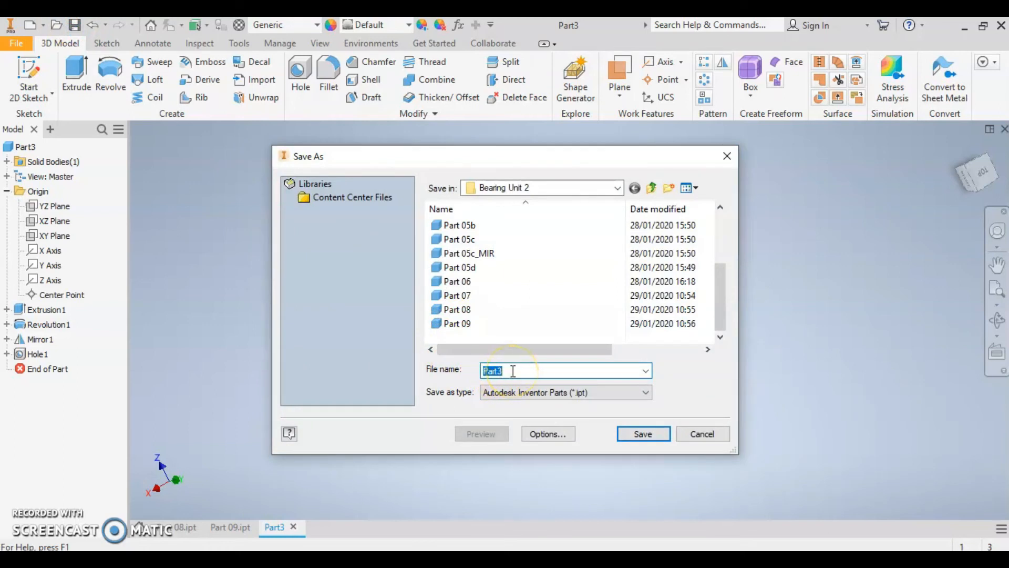
click(462, 323)
click(500, 371)
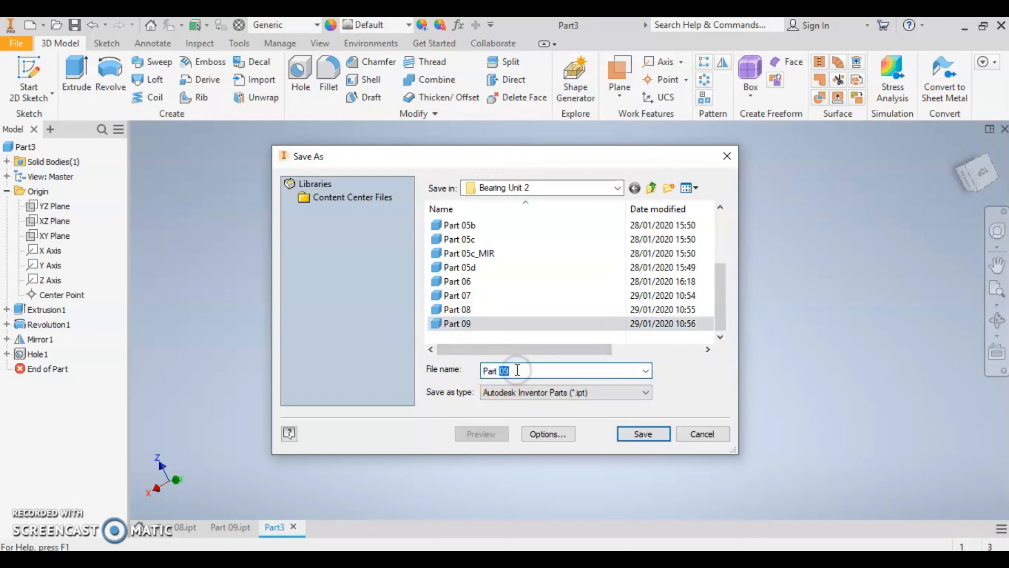
click(642, 433)
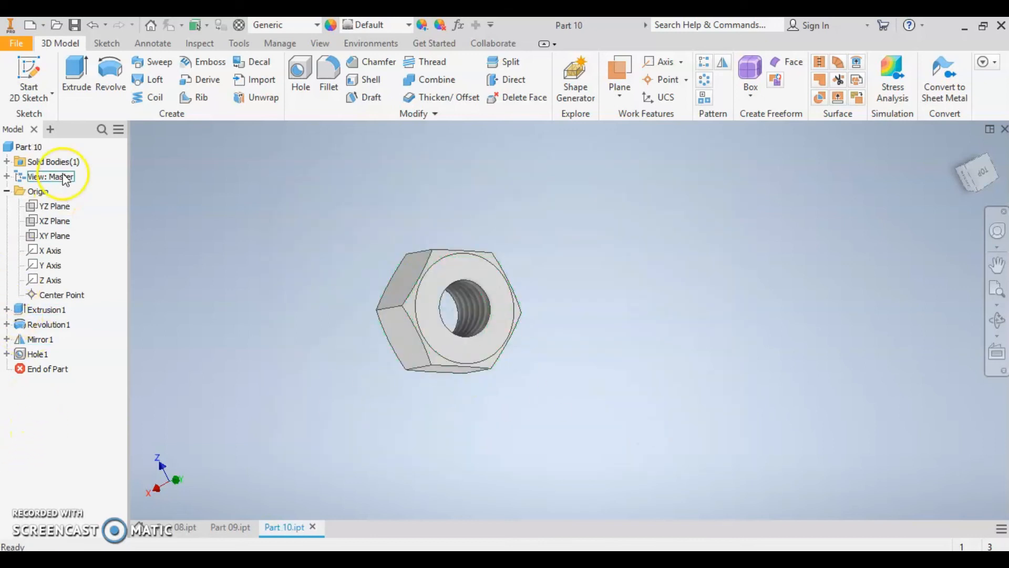
- Create a new part from the metric Standard (mm).ipt template and start a sketch on the XZ plane
click(26, 27)
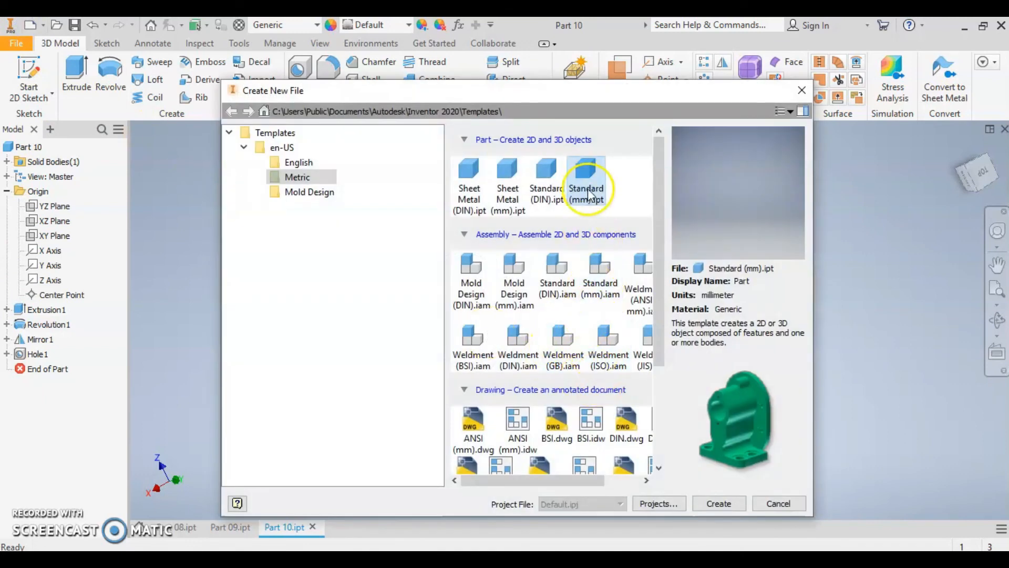
click(723, 506)
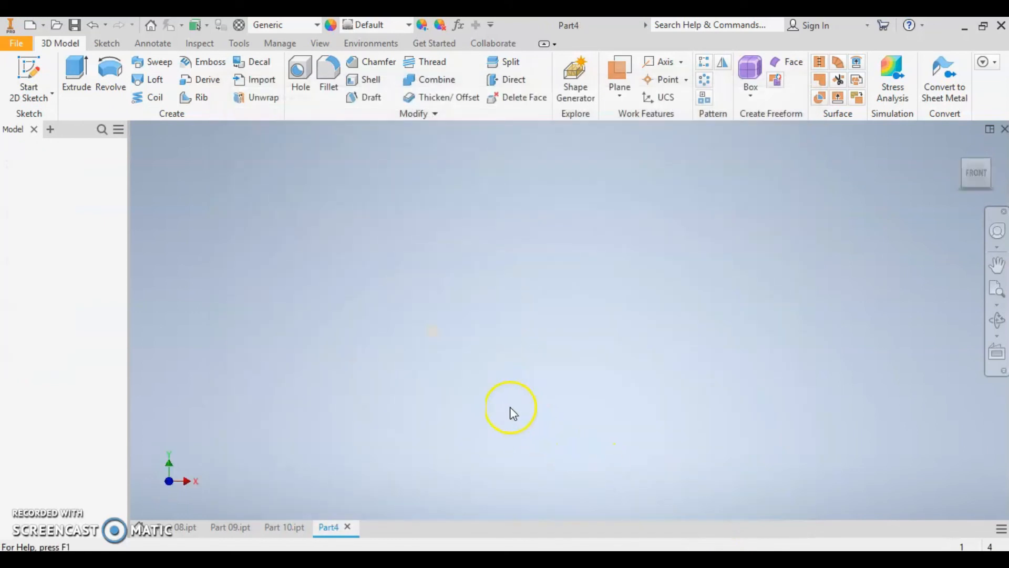
click(9, 176)
click(47, 206)
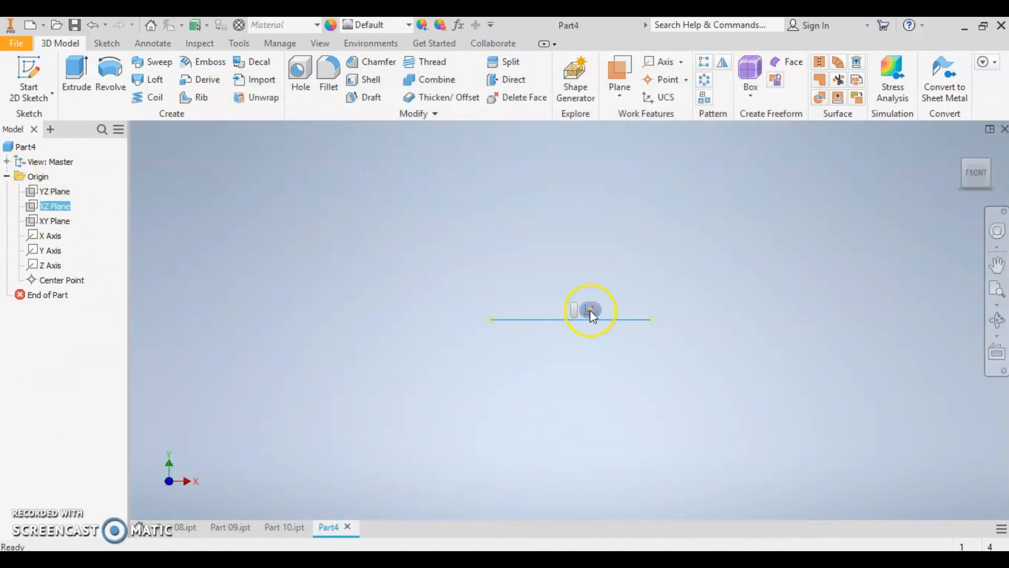
click(590, 310)
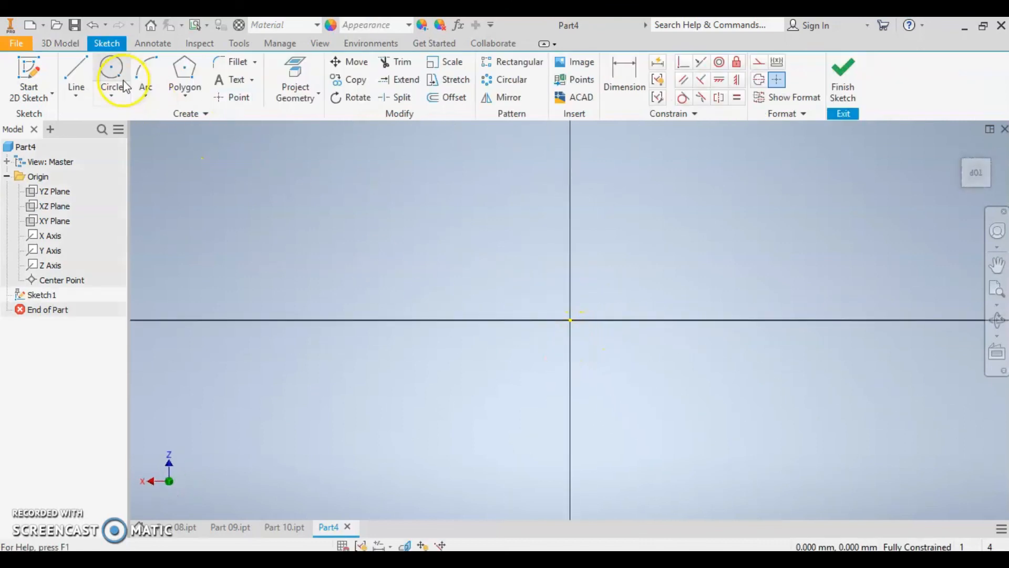
- Draw a 6 mm diameter circle centred on the origin and finish the sketch
click(111, 68)
click(570, 320)
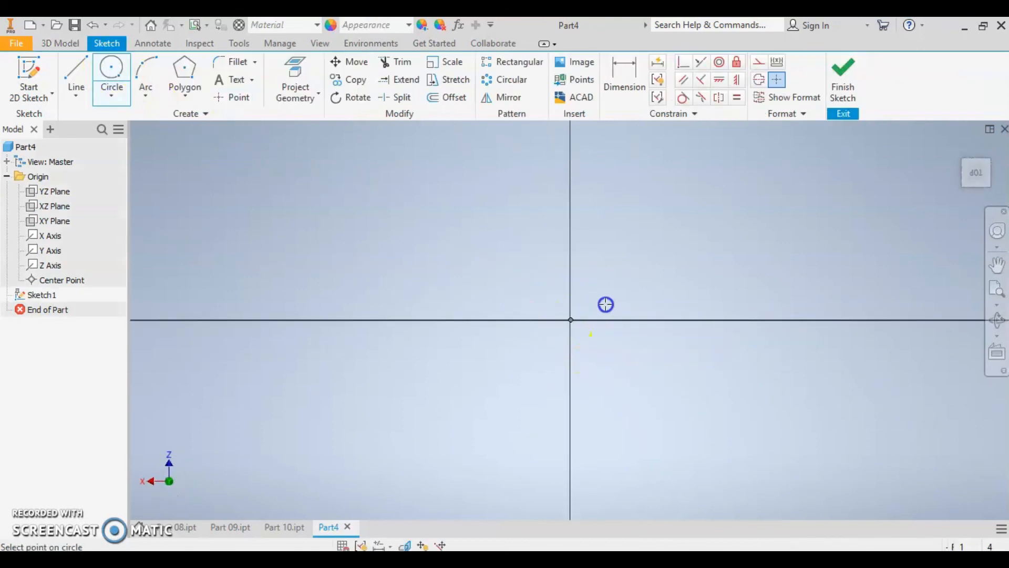
text(6)
key(Return)
click(842, 68)
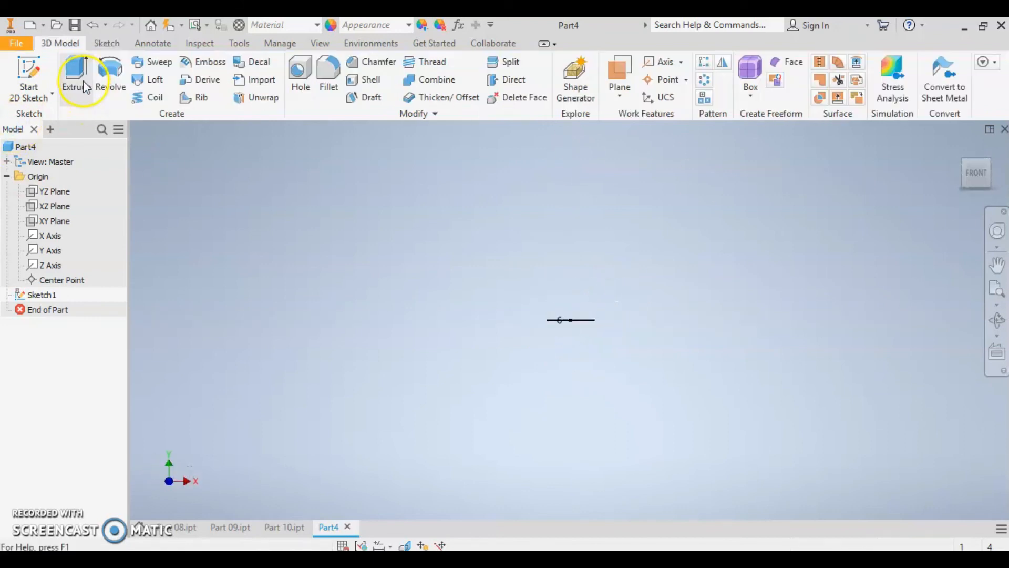
- Check the M6 part's length in the PDF drawing and extrude the circle 13 mm in the default direction
click(76, 74)
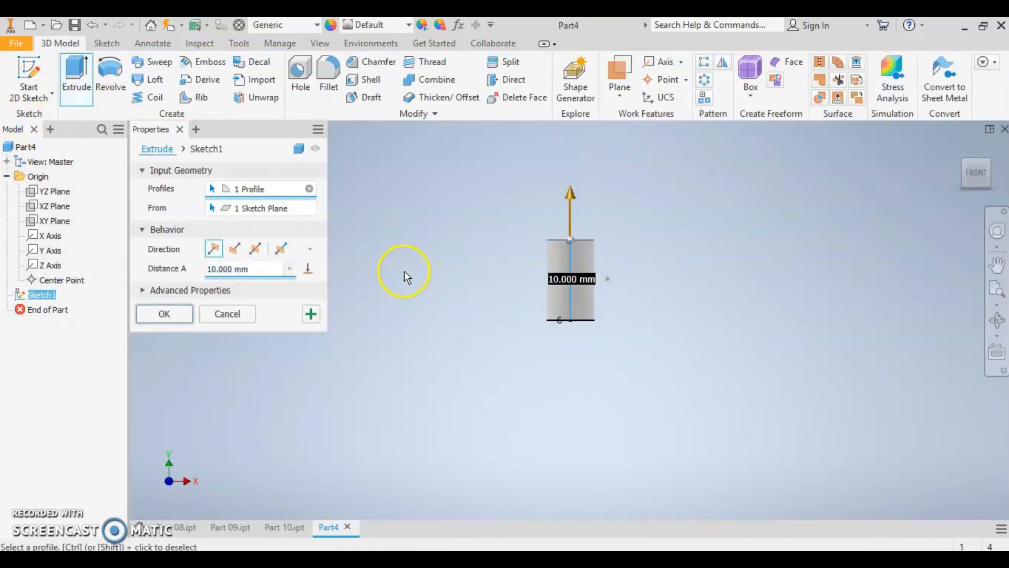
click(247, 268)
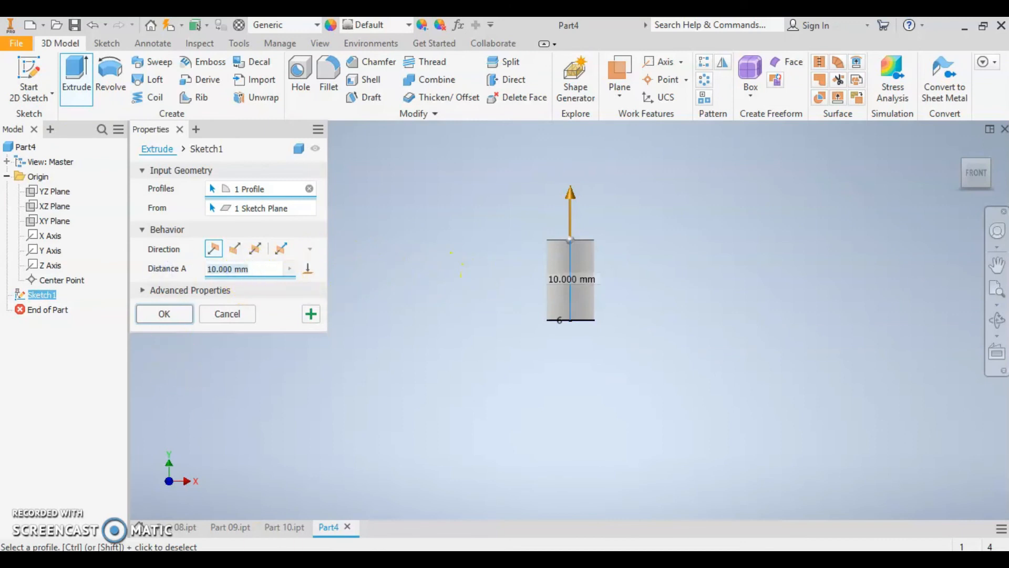
mouse_move(419, 560)
click(547, 531)
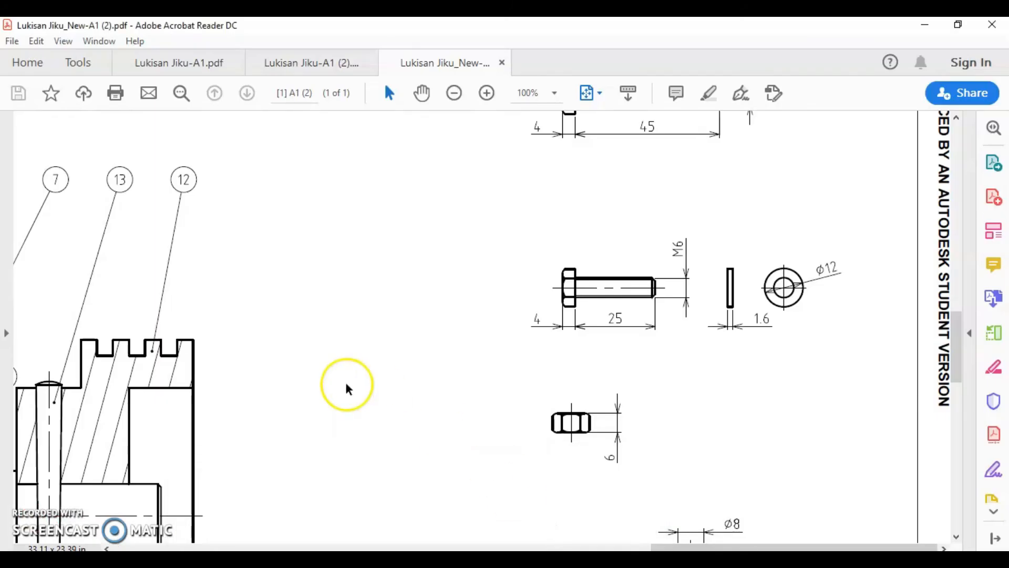
scroll(333, 378, down, 2)
mouse_move(653, 547)
mouse_down()
mouse_move(33, 478)
mouse_move(112, 442)
mouse_move(81, 456)
mouse_up()
scroll(261, 275, up, 3)
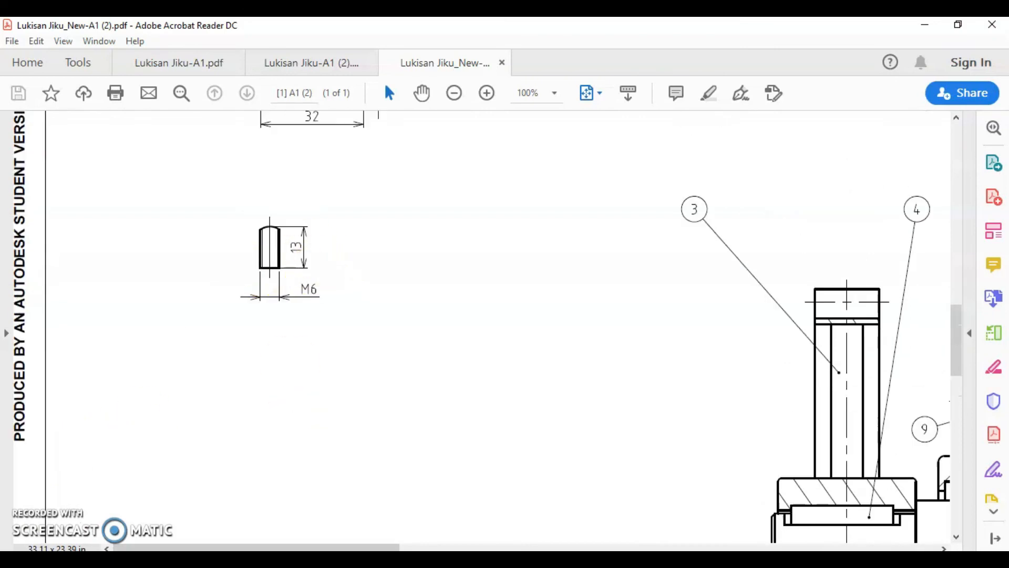
key(alt+Tab)
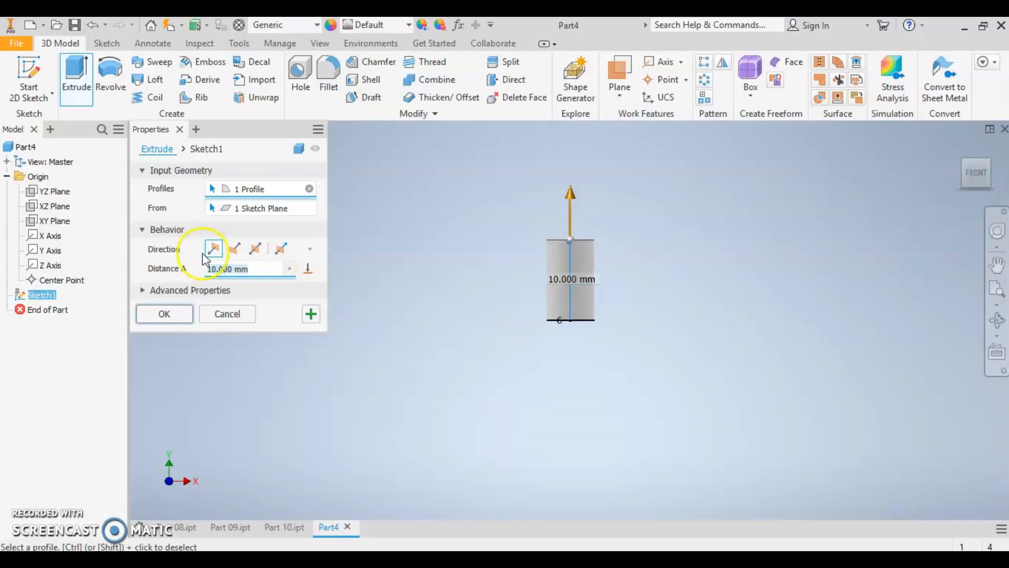
click(214, 271)
text(13)
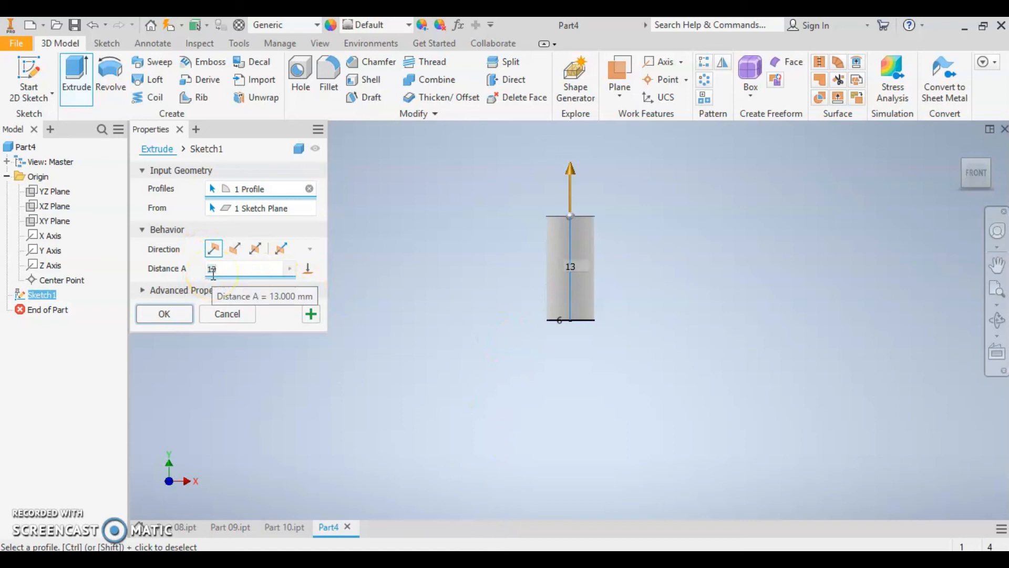
click(171, 313)
key(F6)
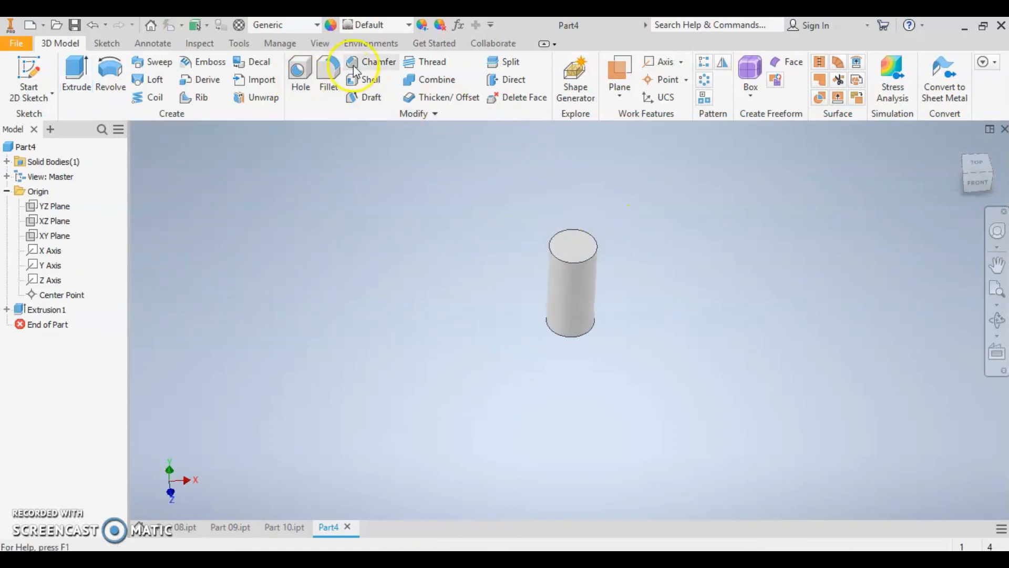
- Chamfer the circular edge at the upper end of the cylinder with a distance of 1 mm
click(340, 199)
drag(339, 199, 311, 207)
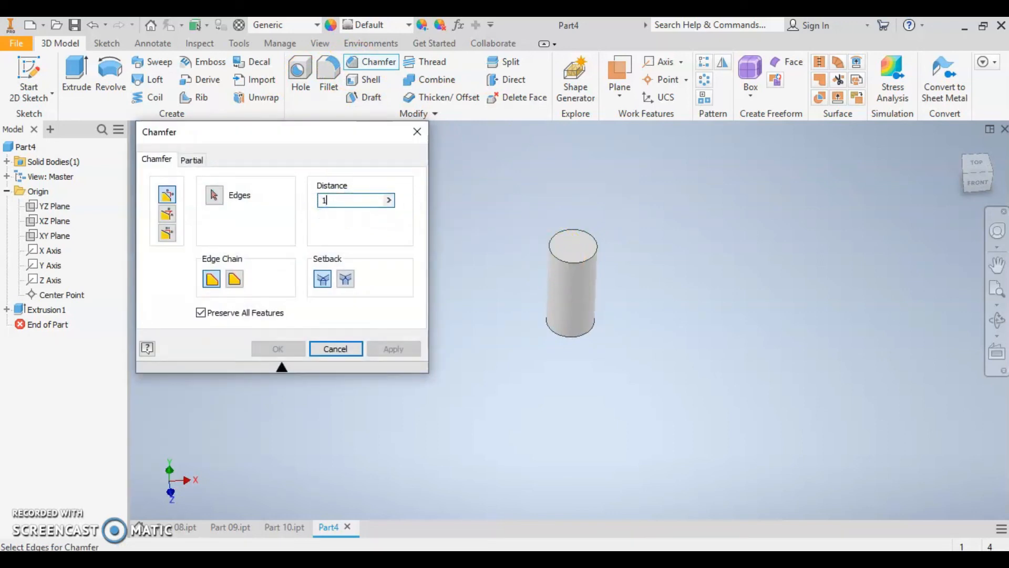
click(576, 261)
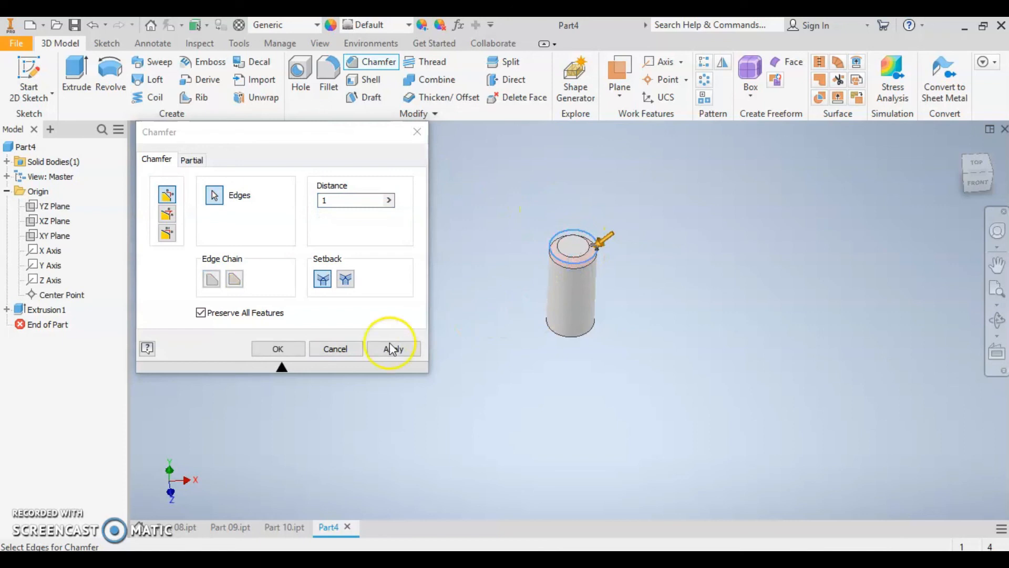
click(291, 355)
- Start a sketch on the cylinder's unchamfered bottom face and place a point at its centre
shift+middle_drag(574, 390, 614, 308)
click(576, 324)
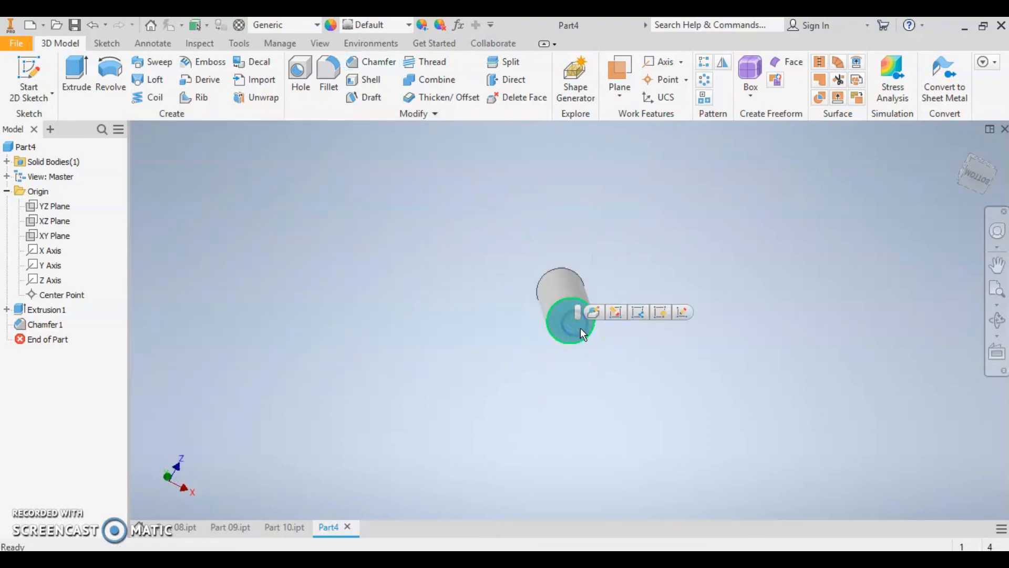
click(684, 313)
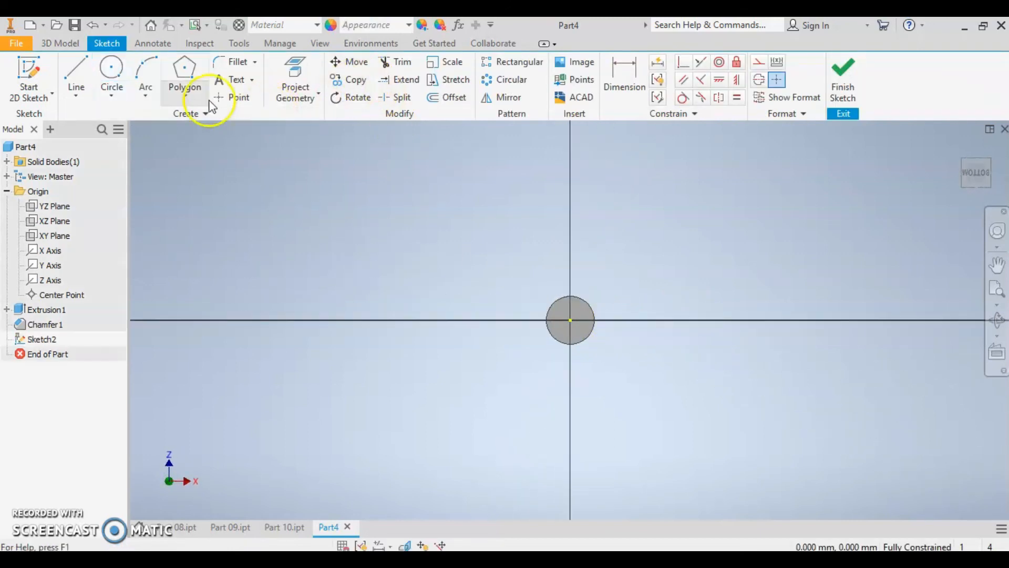
click(223, 97)
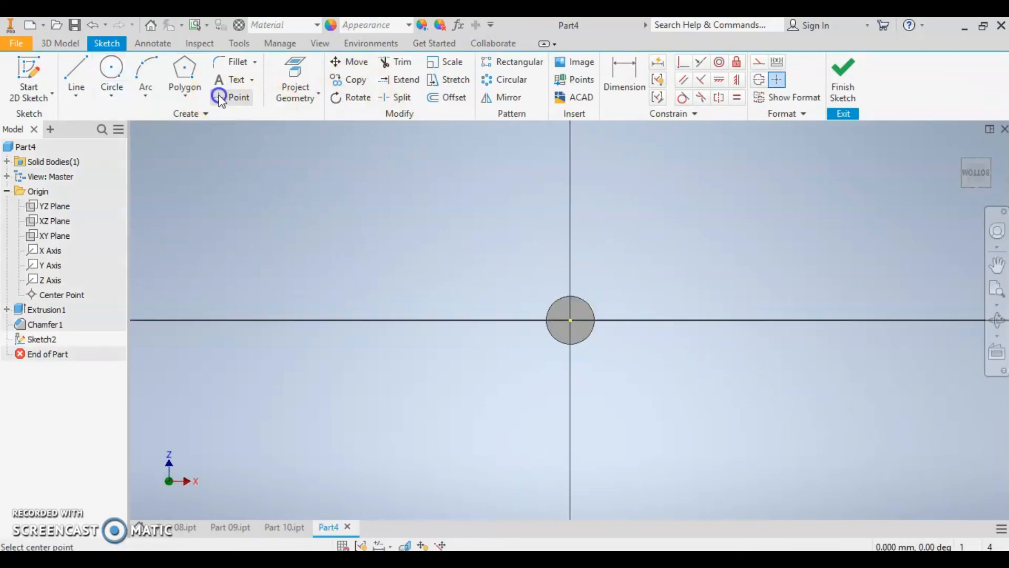
click(570, 320)
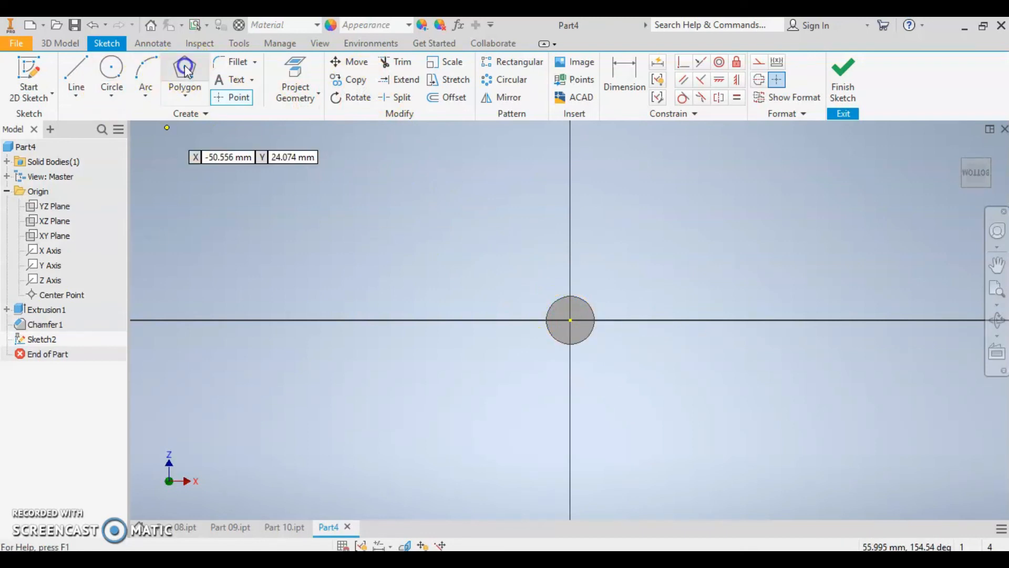
- Draw a six-sided circumscribed polygon centred on the bottom face, about 2.6 mm across flats
click(183, 77)
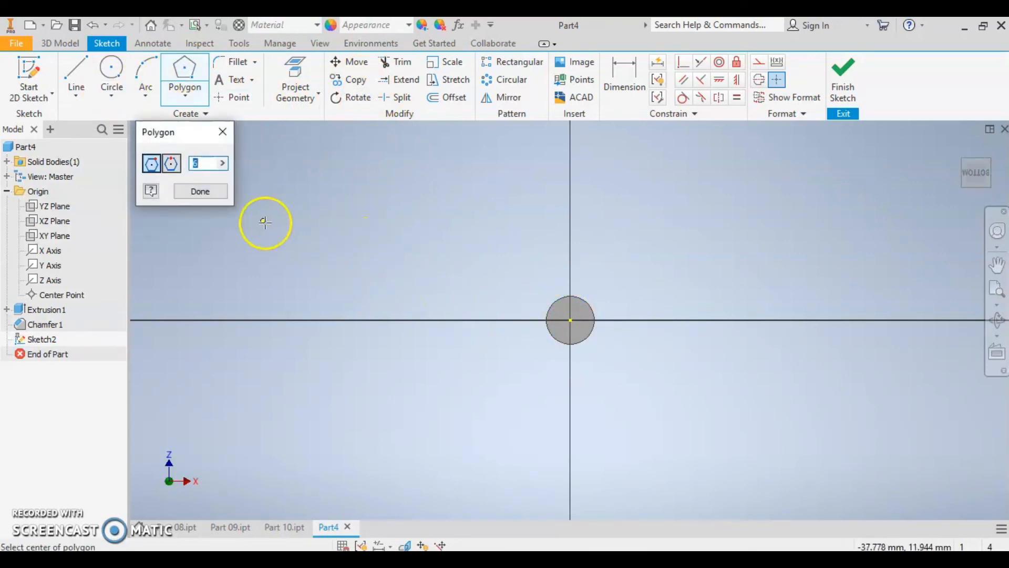
click(172, 164)
scroll(567, 330, up, 5)
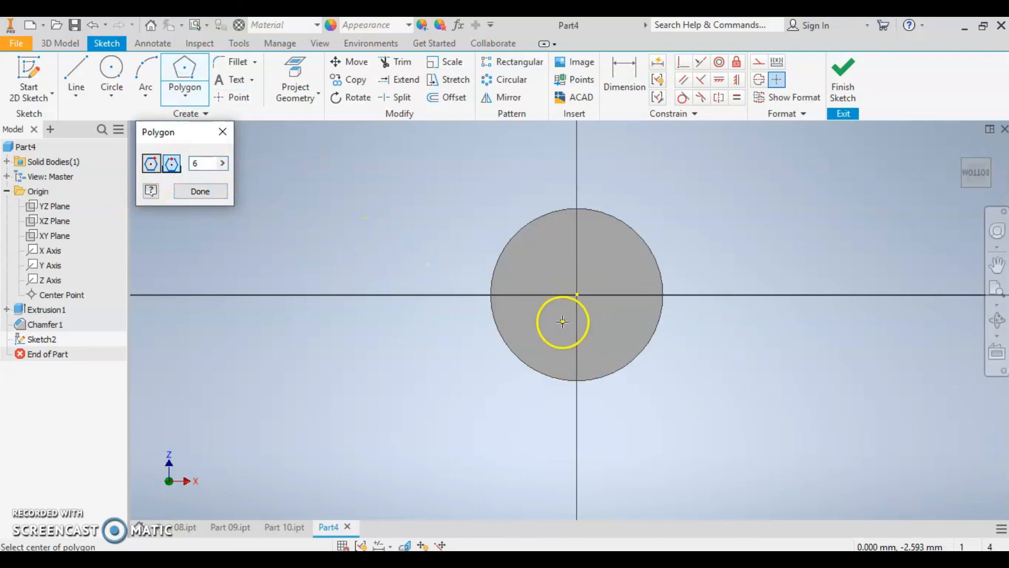
click(577, 295)
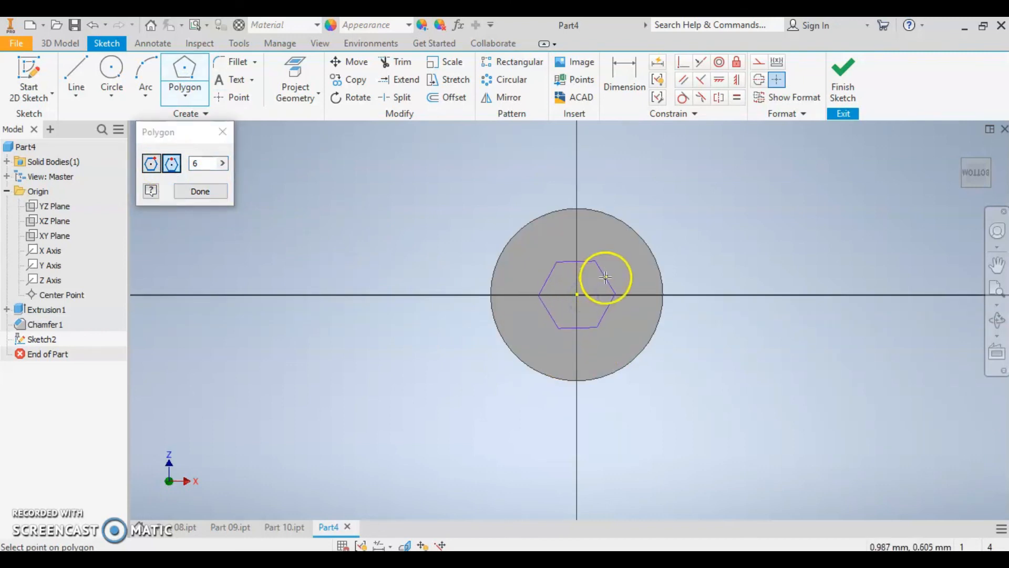
click(609, 275)
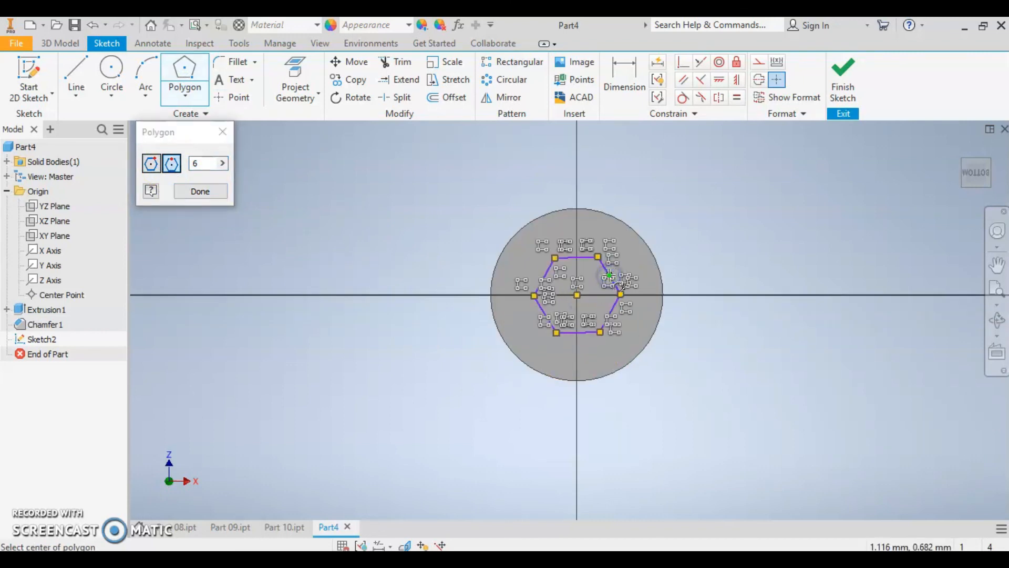
key(Escape)
- Apply a vertical constraint to one side of the hexagon
click(570, 259)
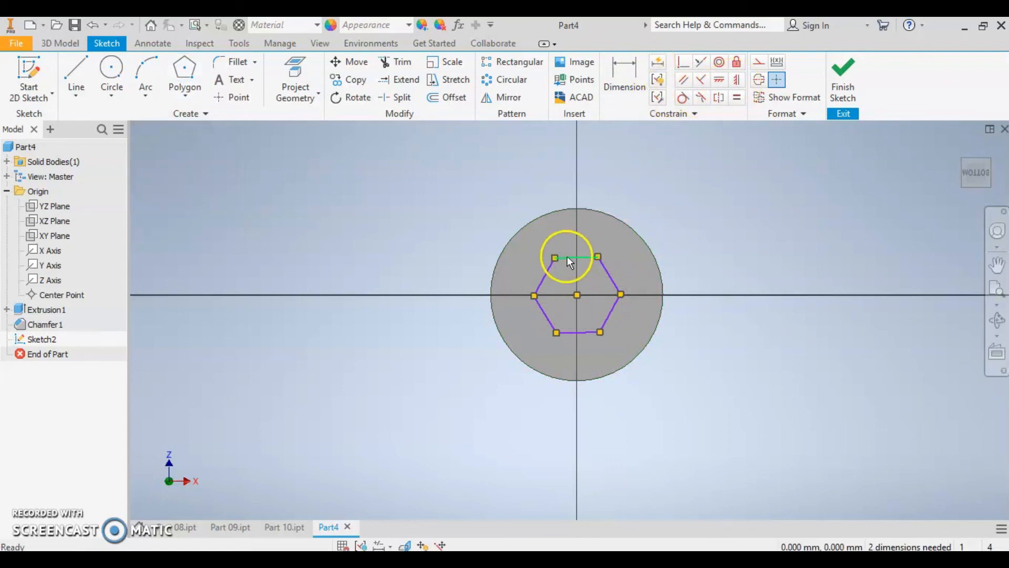
click(545, 270)
click(738, 83)
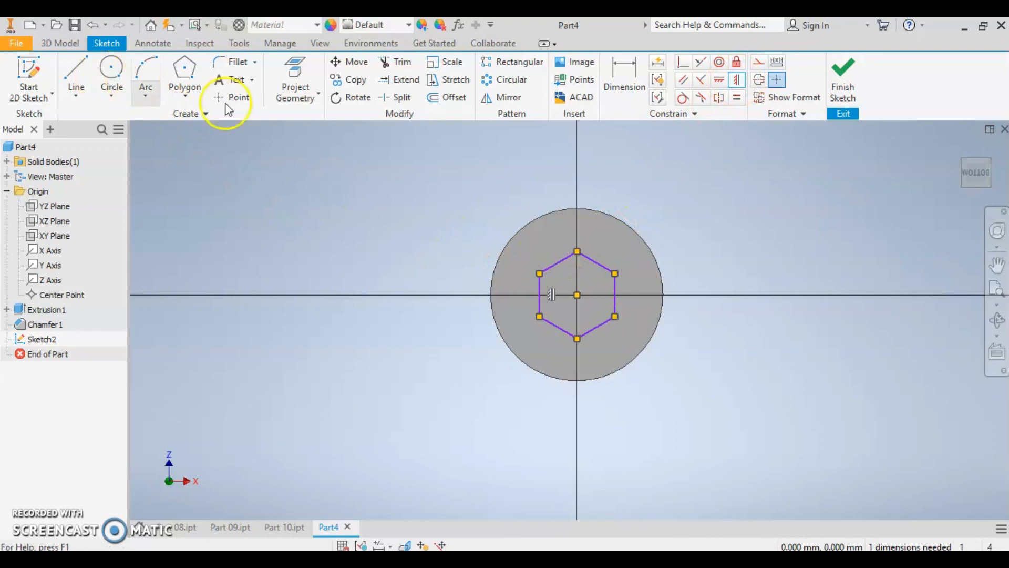
- Dimension the hexagon to 3 mm between its two vertical sides and finish the sketch
click(633, 81)
click(538, 305)
click(614, 305)
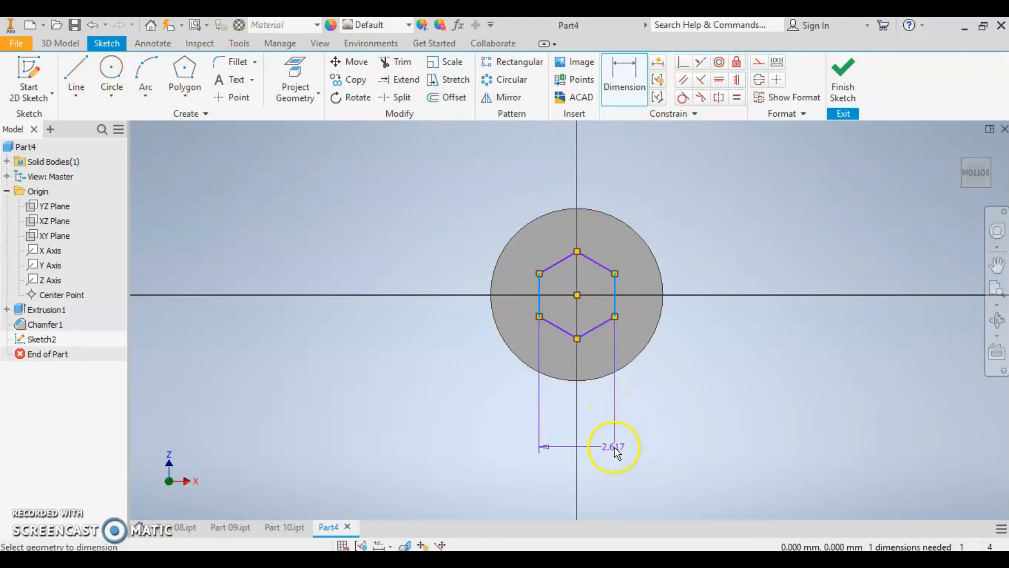
click(613, 450)
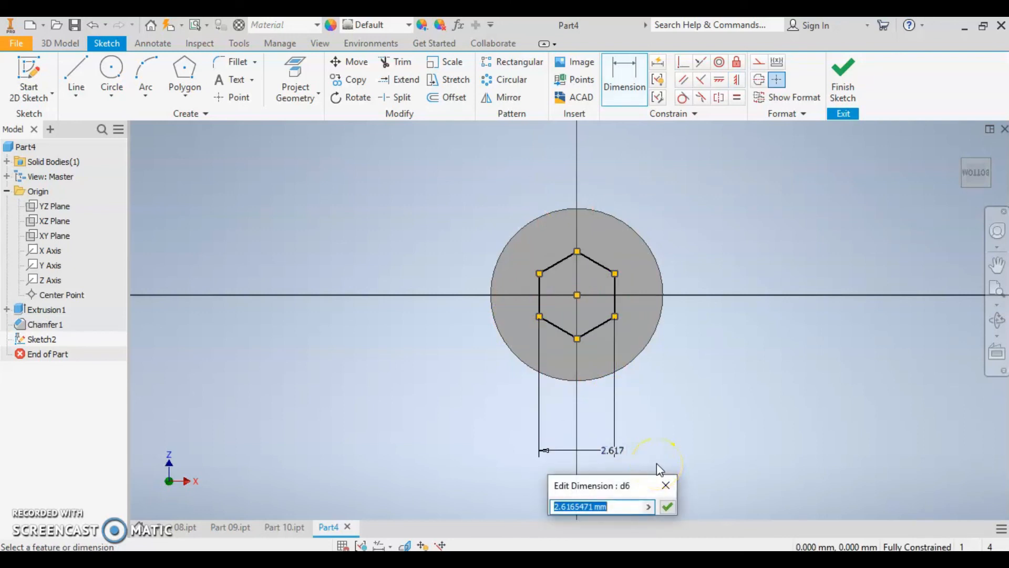
text(3)
key(Return)
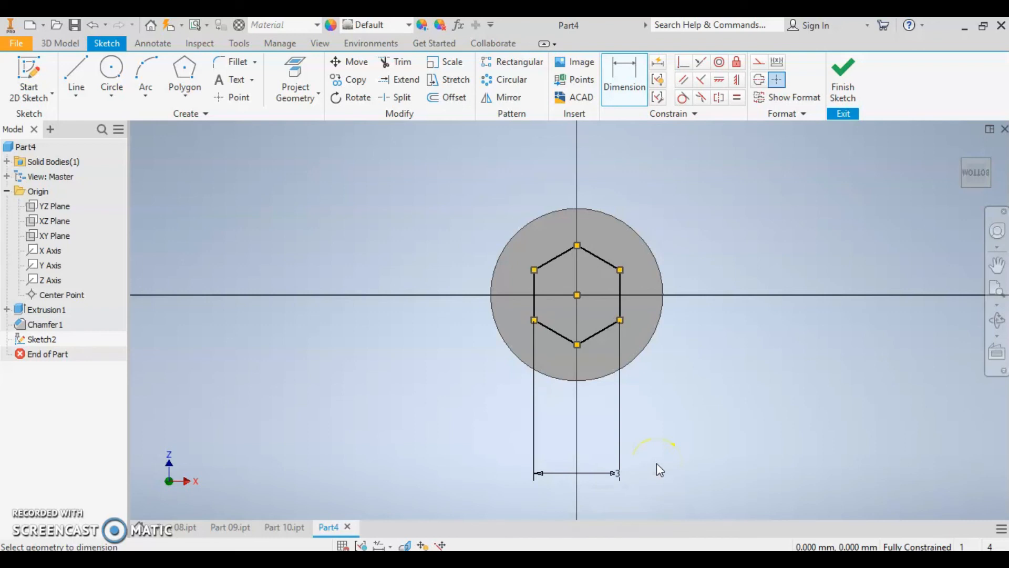
click(853, 86)
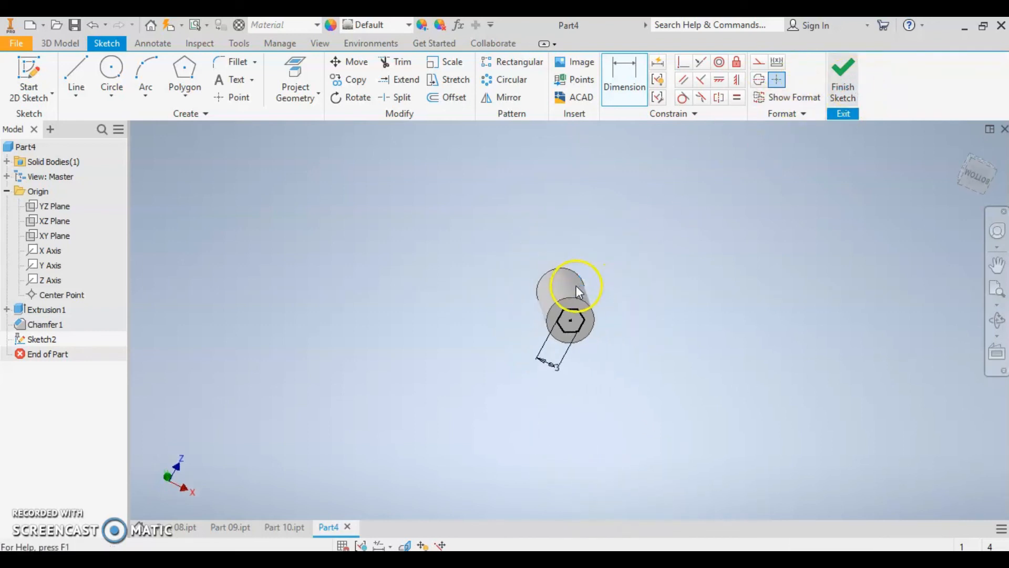
- Extrude the hexagon as a 1.5 mm deep cut into the cylinder's end
click(76, 77)
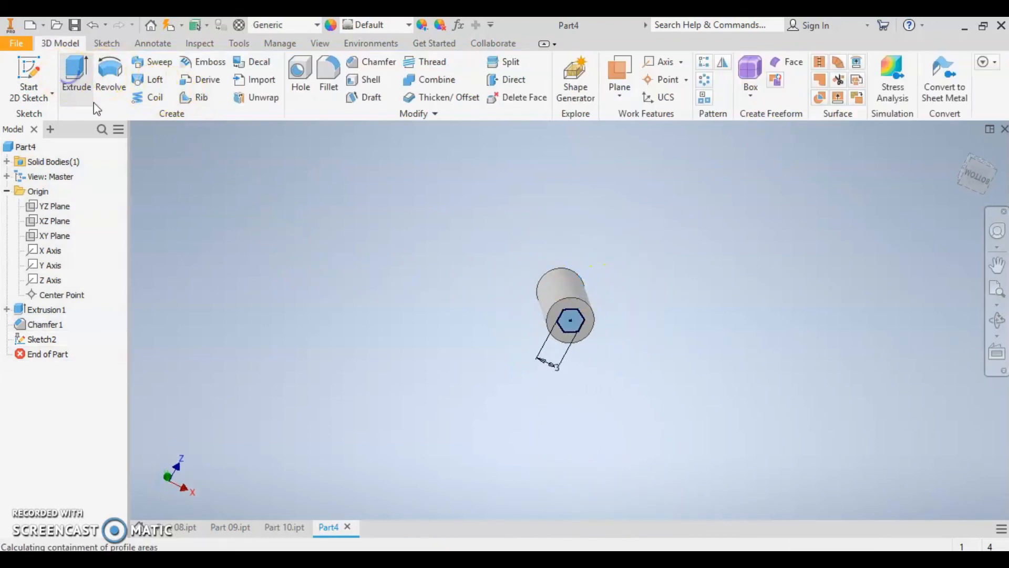
click(234, 309)
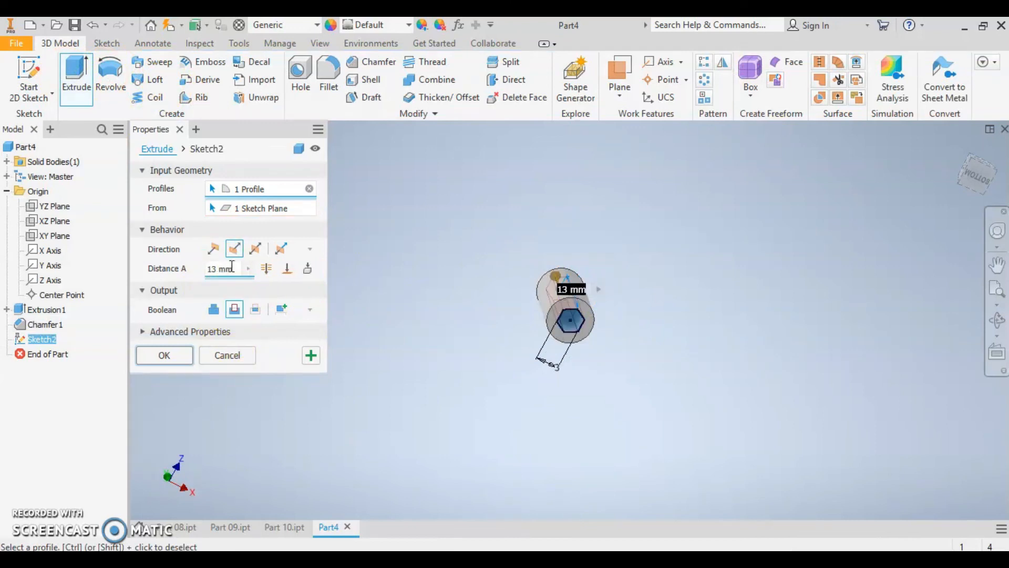
click(226, 265)
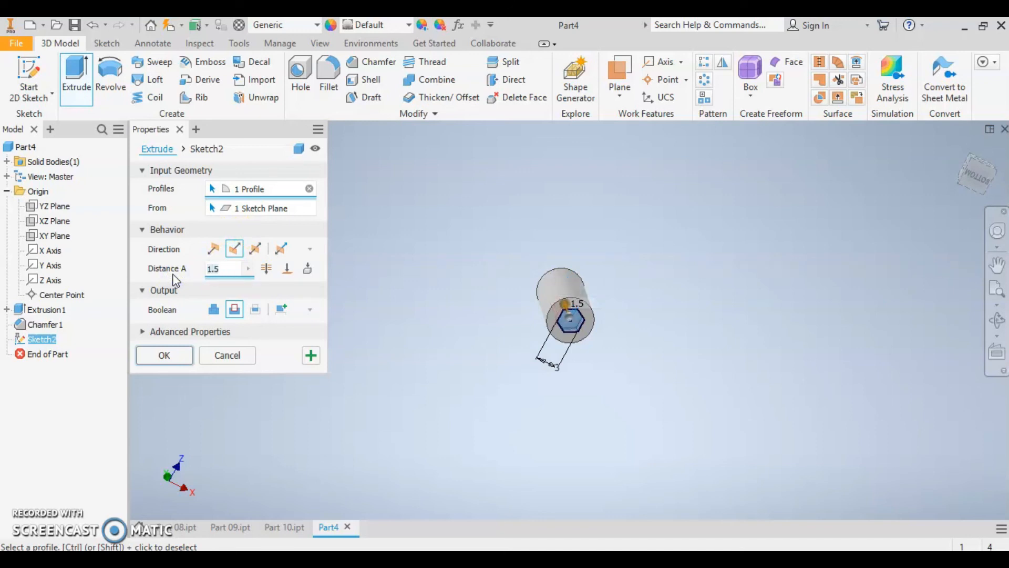
click(174, 358)
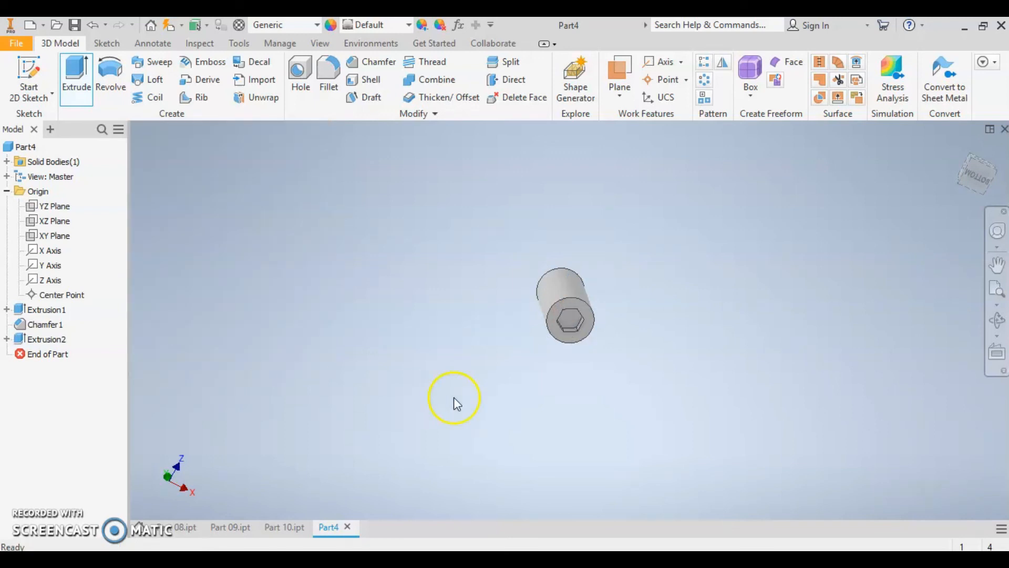
- Add a full-length, right-hand M6x1 thread of class 6g, ANSI Metric M Profile, to the cylindrical face
shift+middle_drag(532, 399, 577, 427)
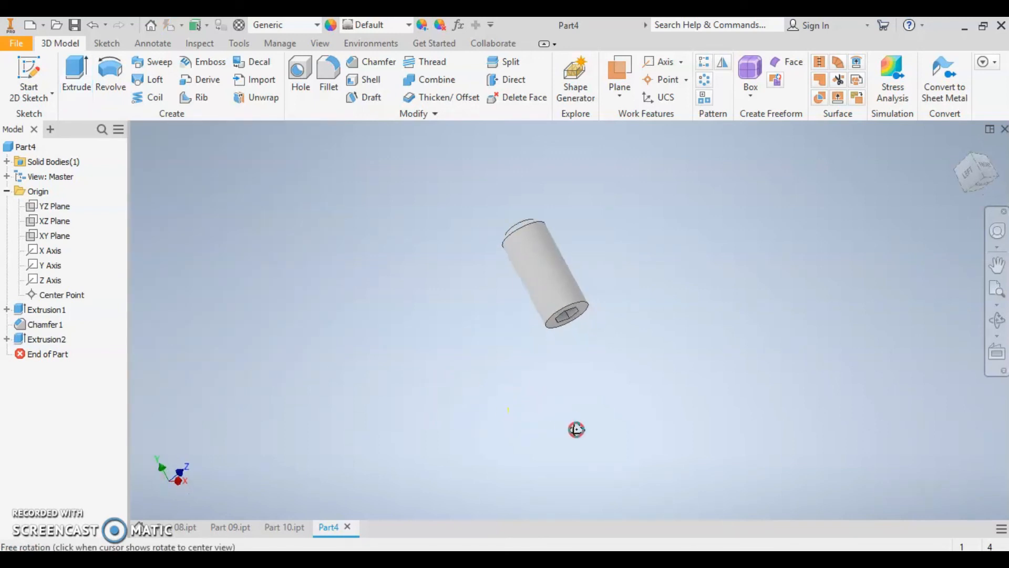
click(426, 62)
click(555, 273)
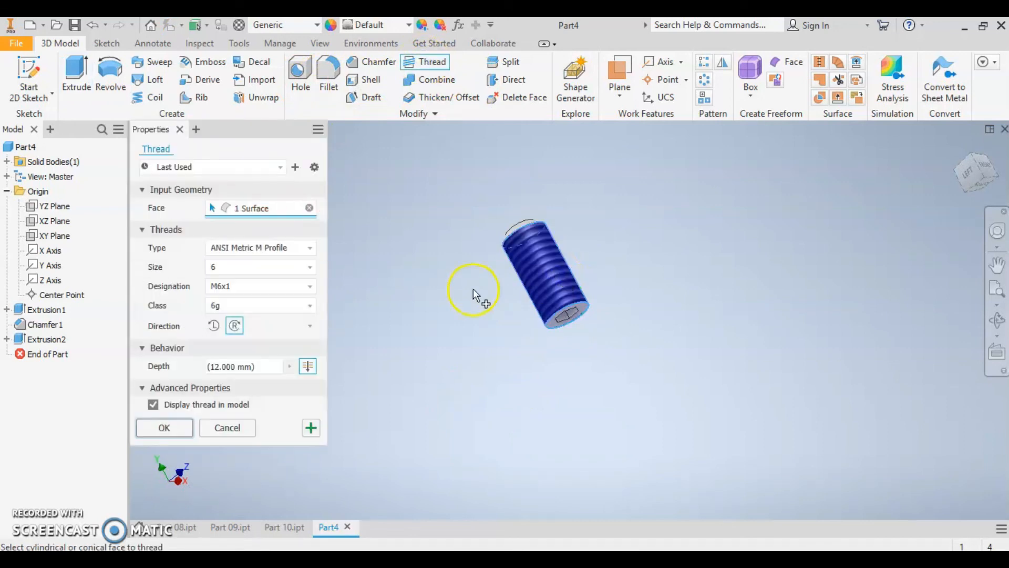
click(173, 432)
shift+middle_drag(511, 418, 627, 389)
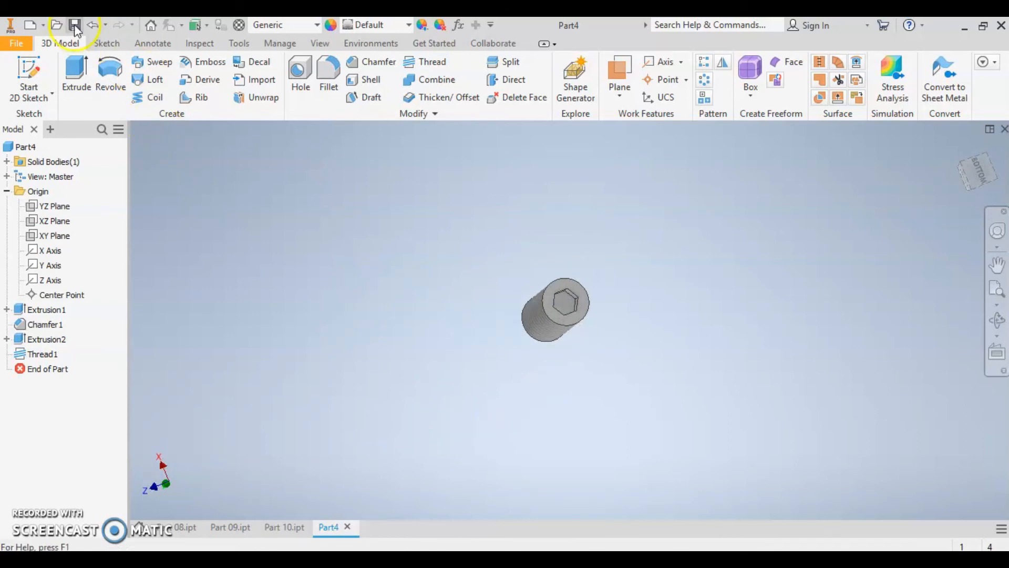
- Save the part as Part 11 in the Bearing Unit 2 folder
key(ctrl+s)
scroll(399, 331, down, 3)
click(453, 323)
click(505, 369)
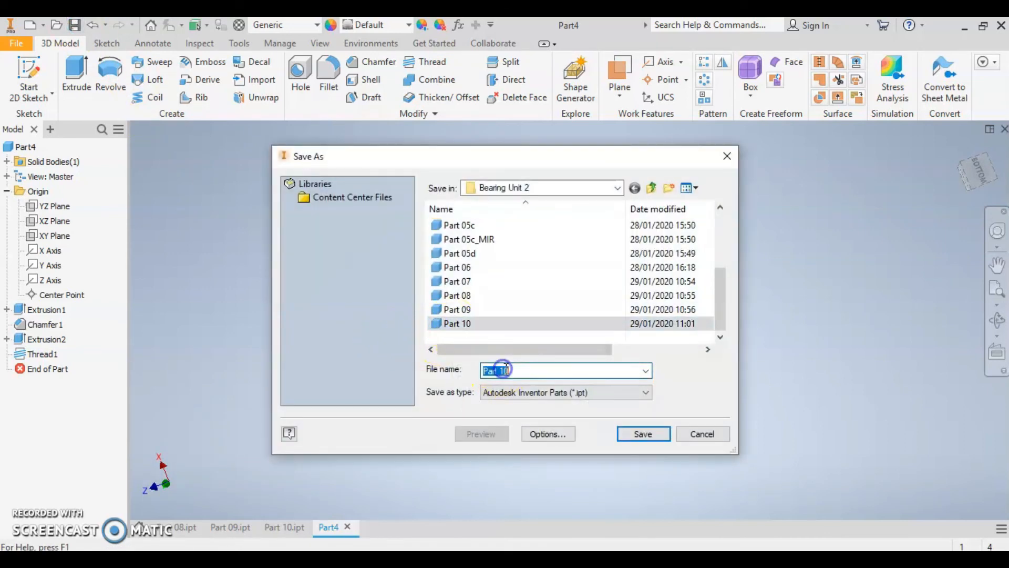
text(1)
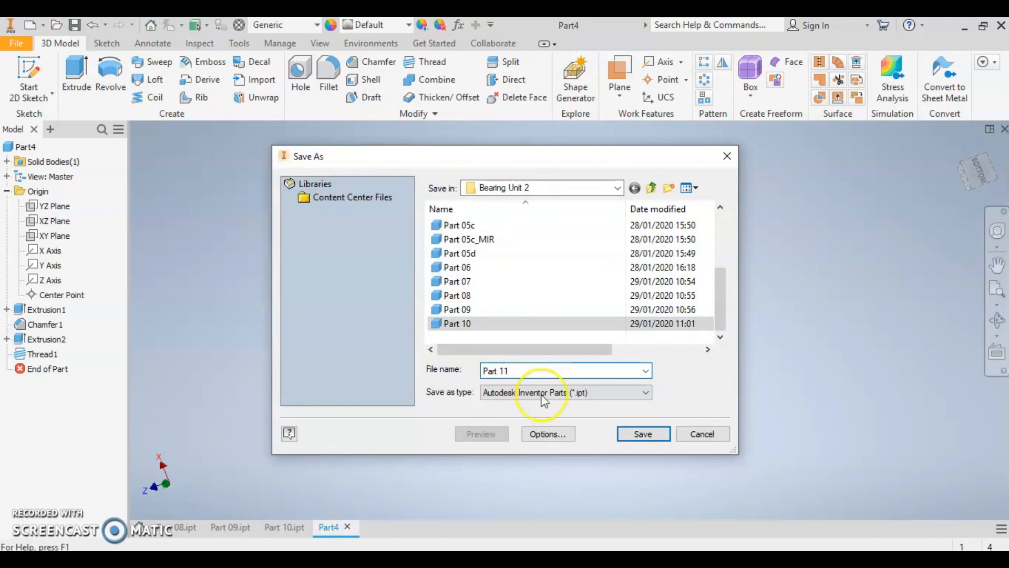
click(636, 434)
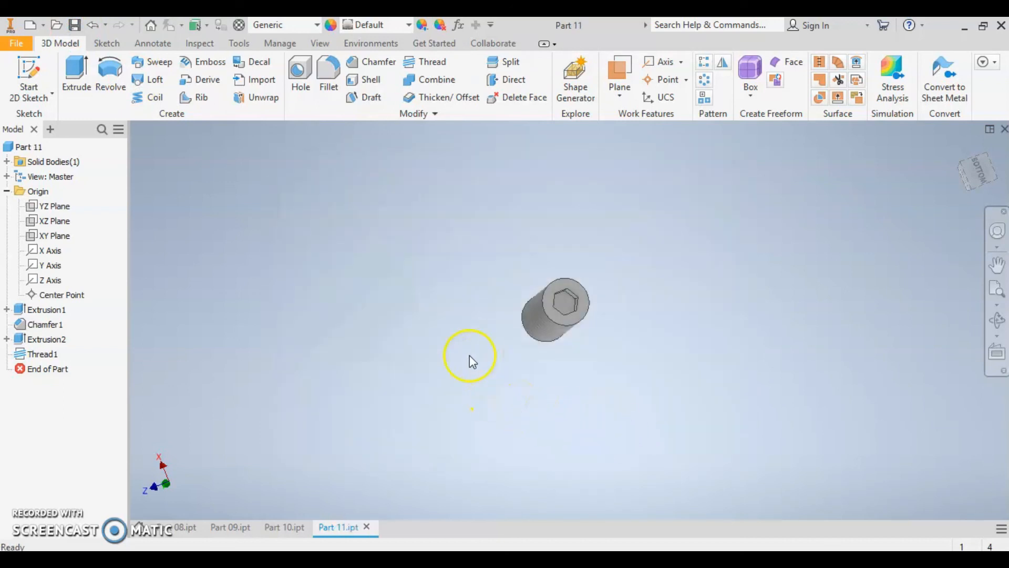
- Review the finished models of Part 08, Part 09, Part 10 and Part 11, showing the washer, nut and set screw in the home view
click(157, 525)
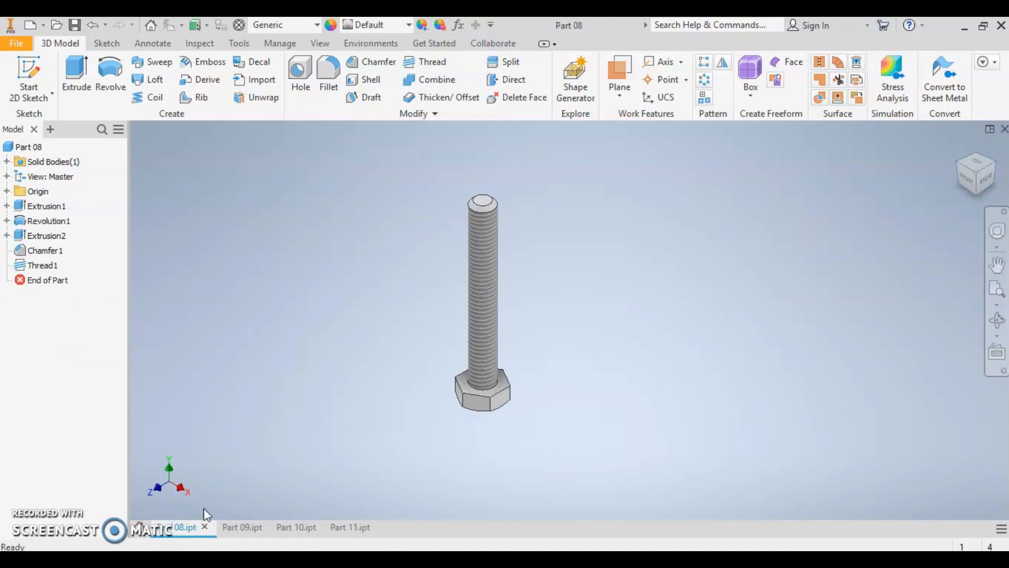
click(230, 528)
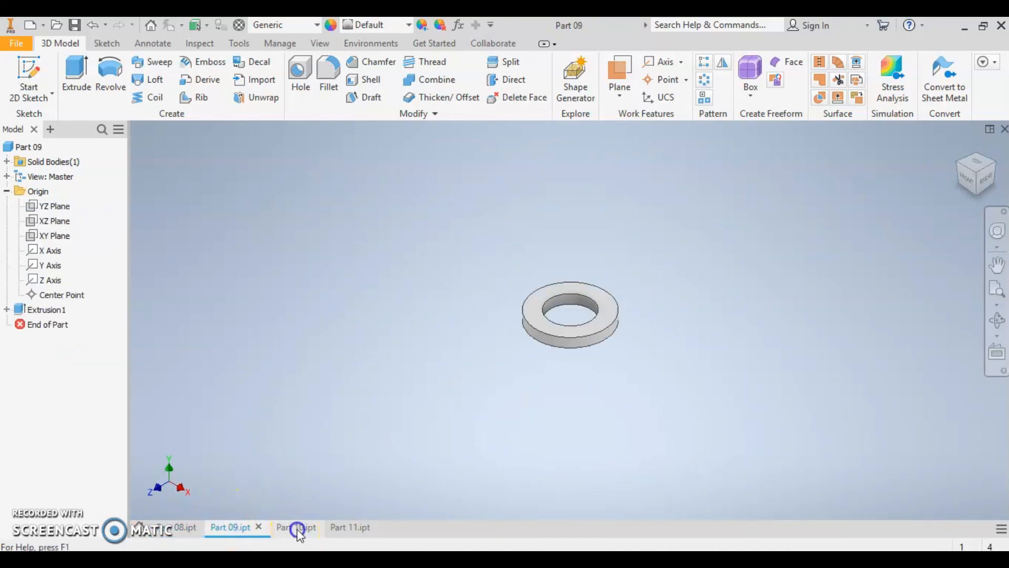
click(294, 529)
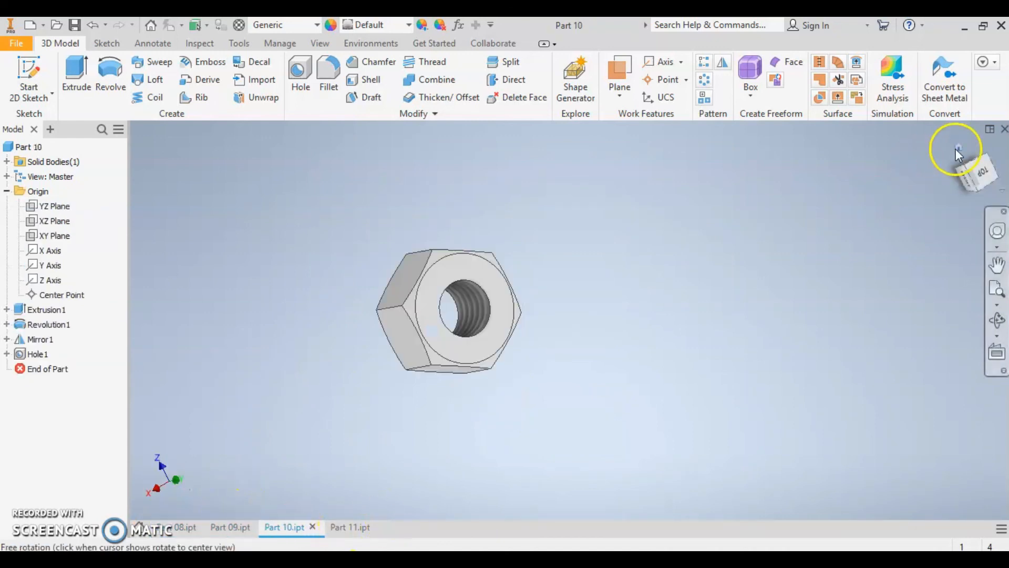
click(956, 148)
click(351, 527)
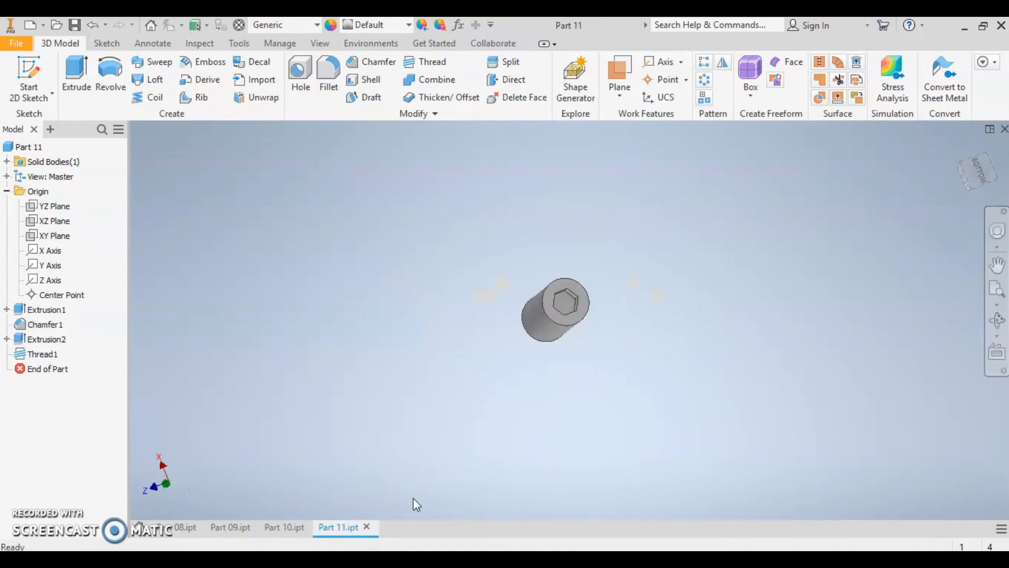
click(958, 146)
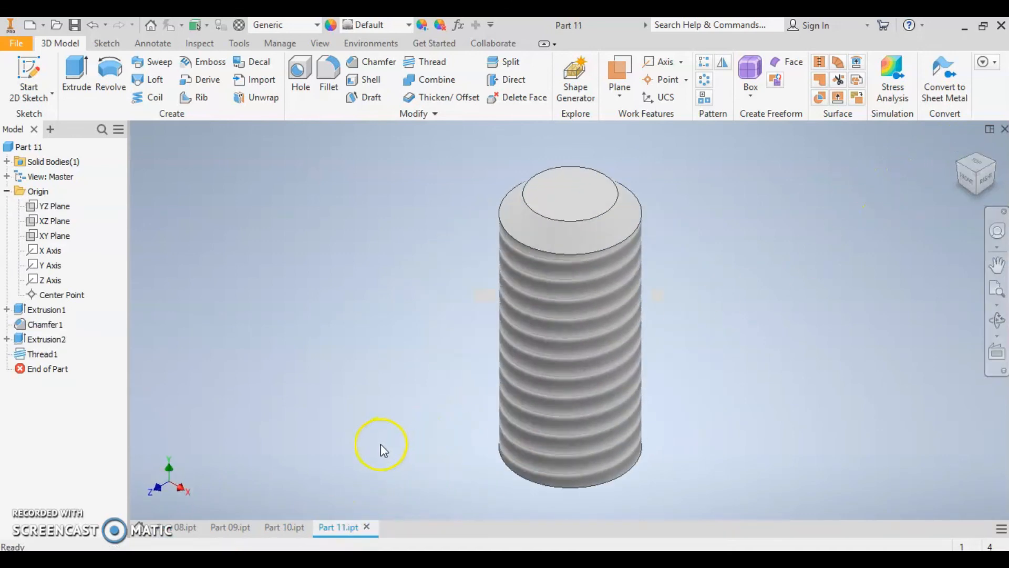
click(242, 527)
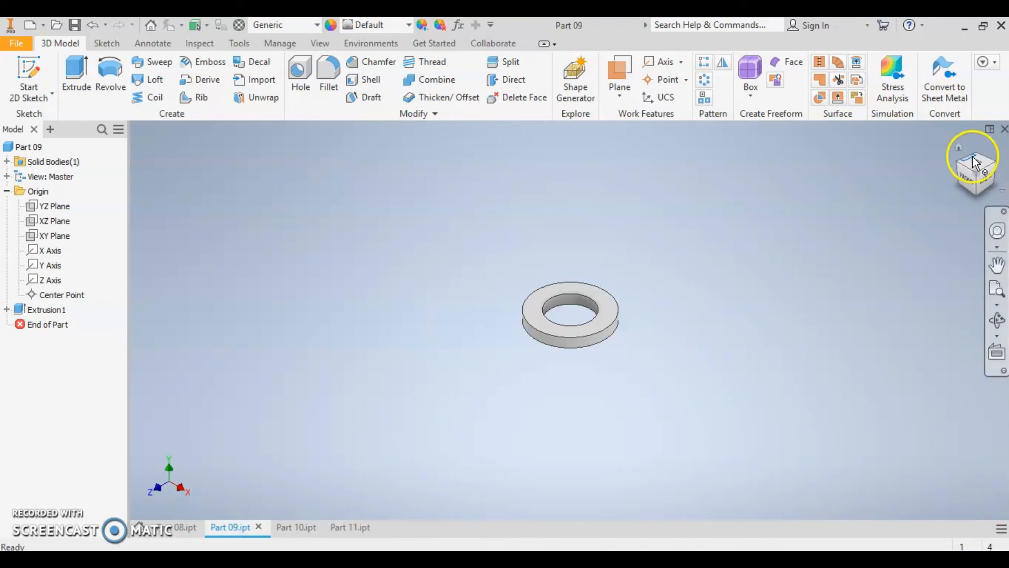
click(957, 148)
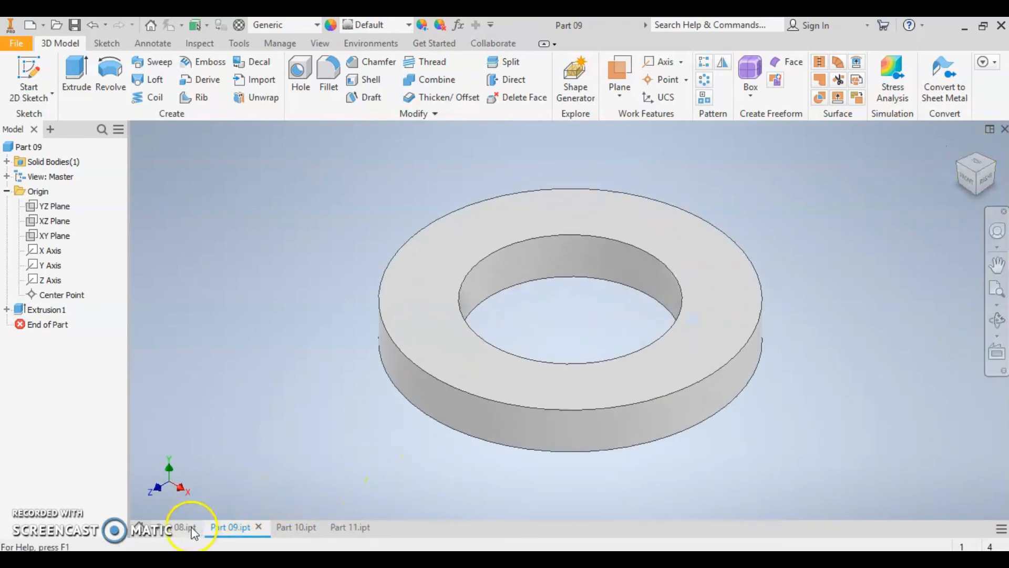
click(194, 529)
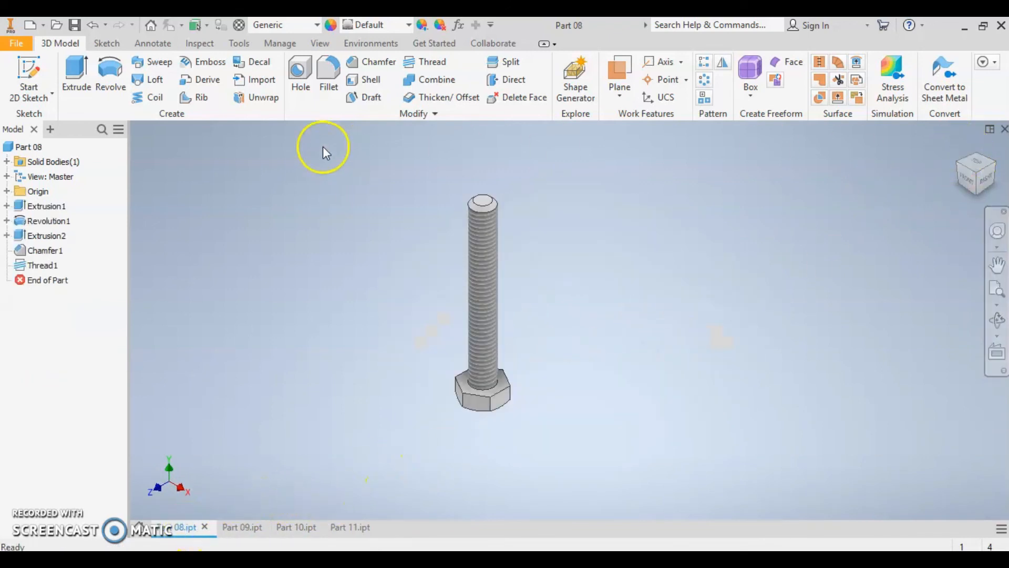